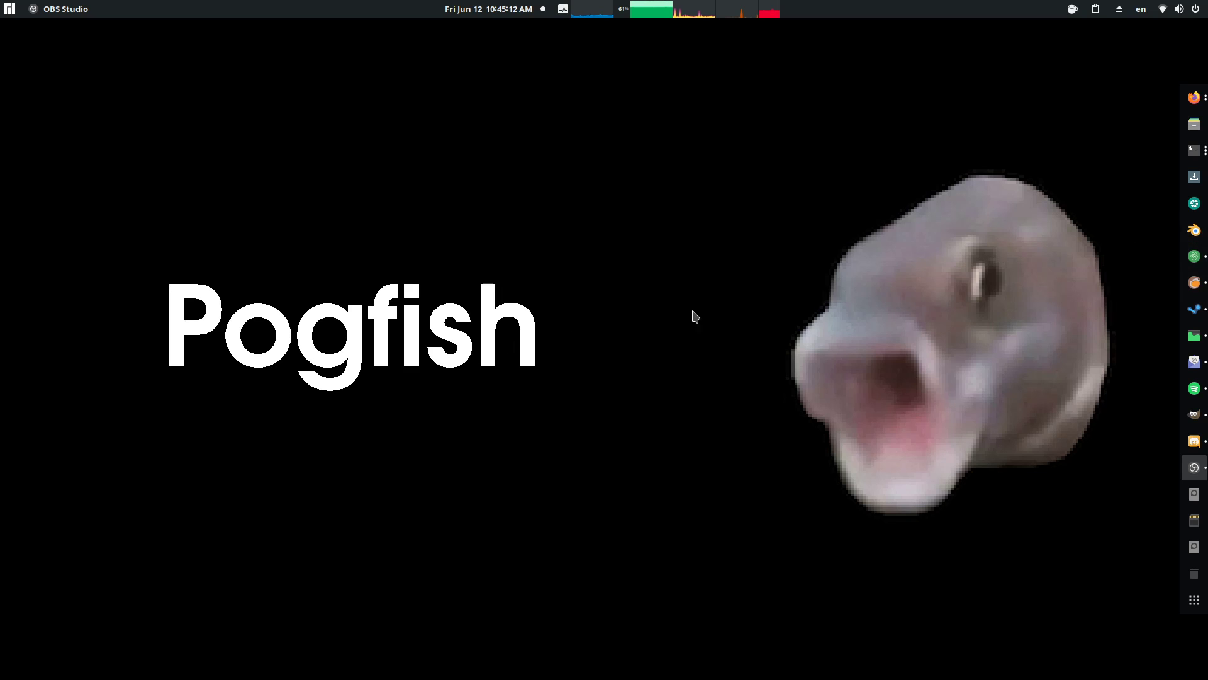
Step: Launch Blender from the dock icon on the desktop
left_click(1195, 230)
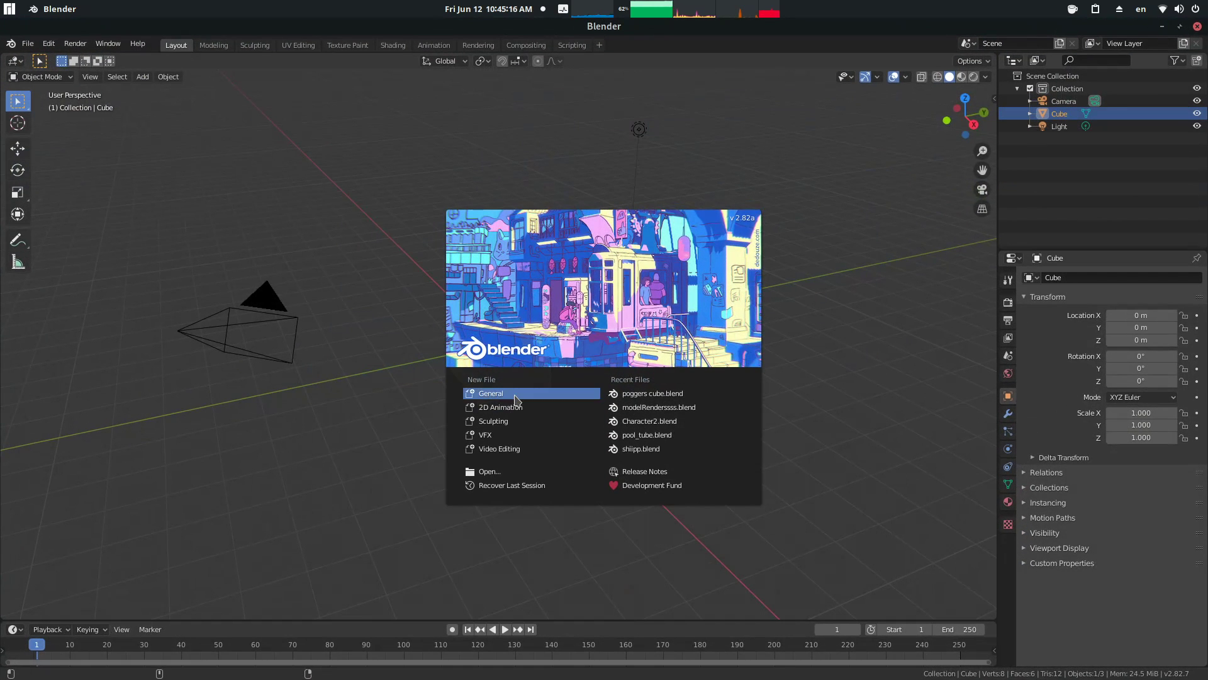
Step: Start a General scene and delete the default camera, cube and light
left_click(510, 380)
key("a")
key("Delete")
middle_click_drag(439, 356, 491, 327)
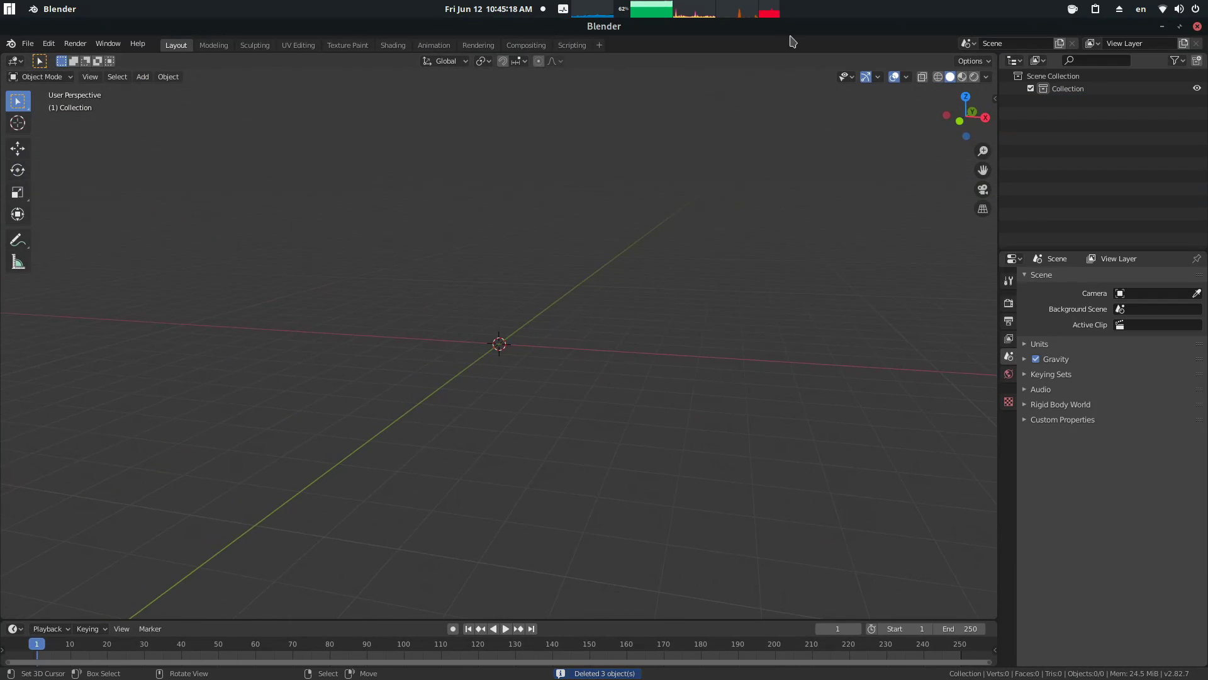
Step: Switch the N sidebar to the Screencast Keys settings, then hide the sidebar
key("n")
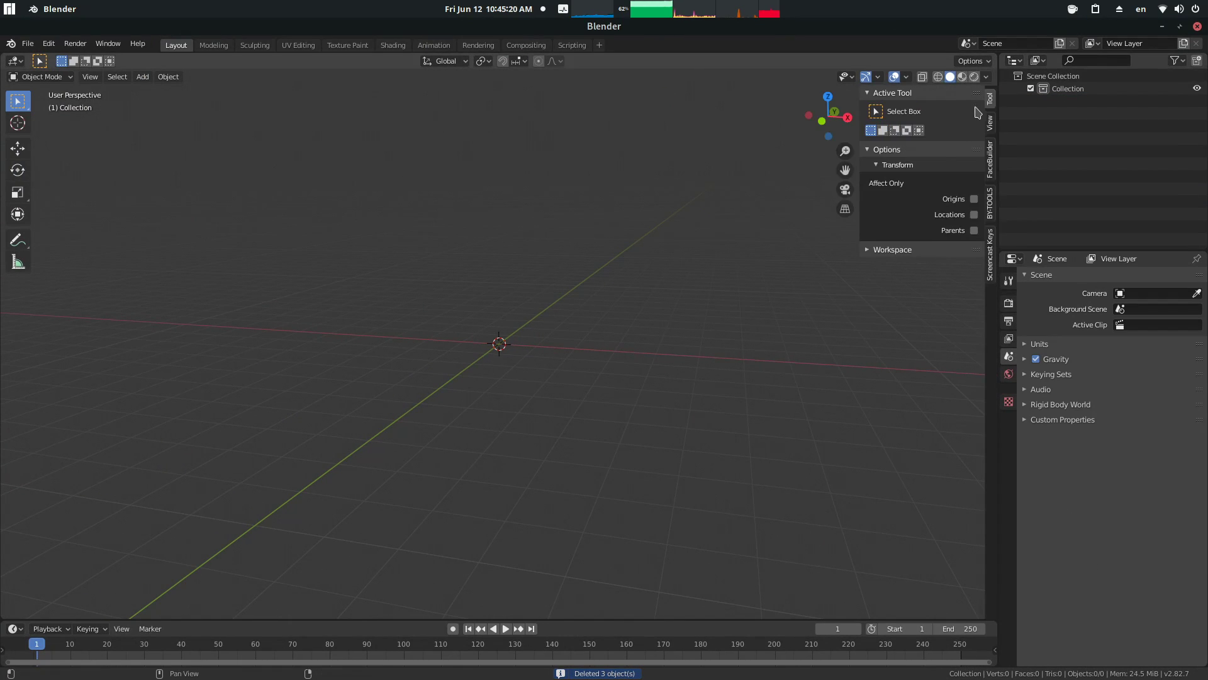
left_click(989, 123)
left_click(991, 159)
left_click(989, 246)
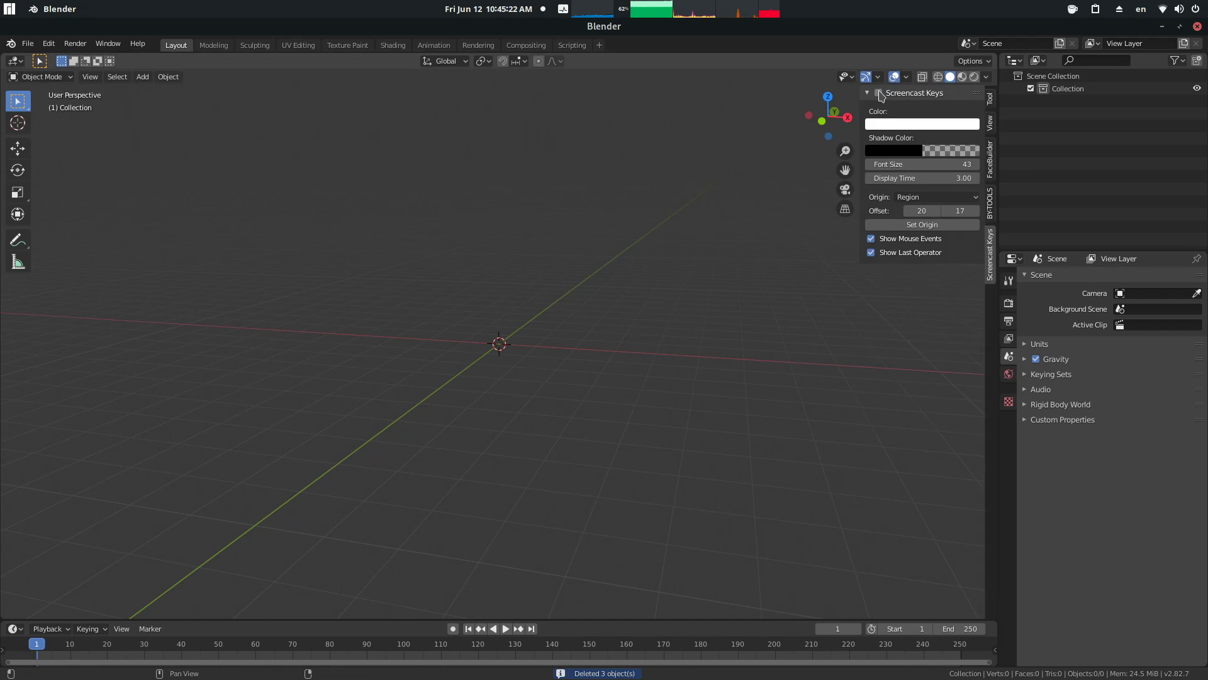
key("n")
middle_click_drag(650, 214, 541, 266)
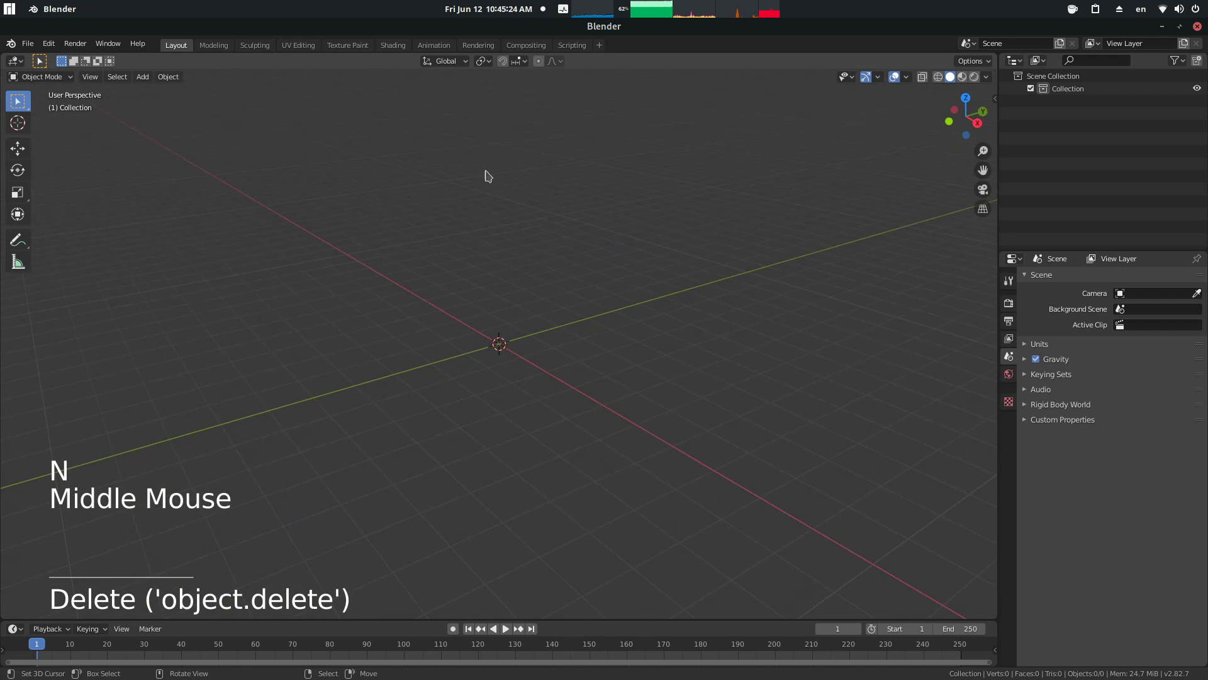
Step: Import the rifle OBJ from the weapon_2 (Assault Rifle) folder as Wavefront
left_click(27, 44)
mouse_move(46, 213)
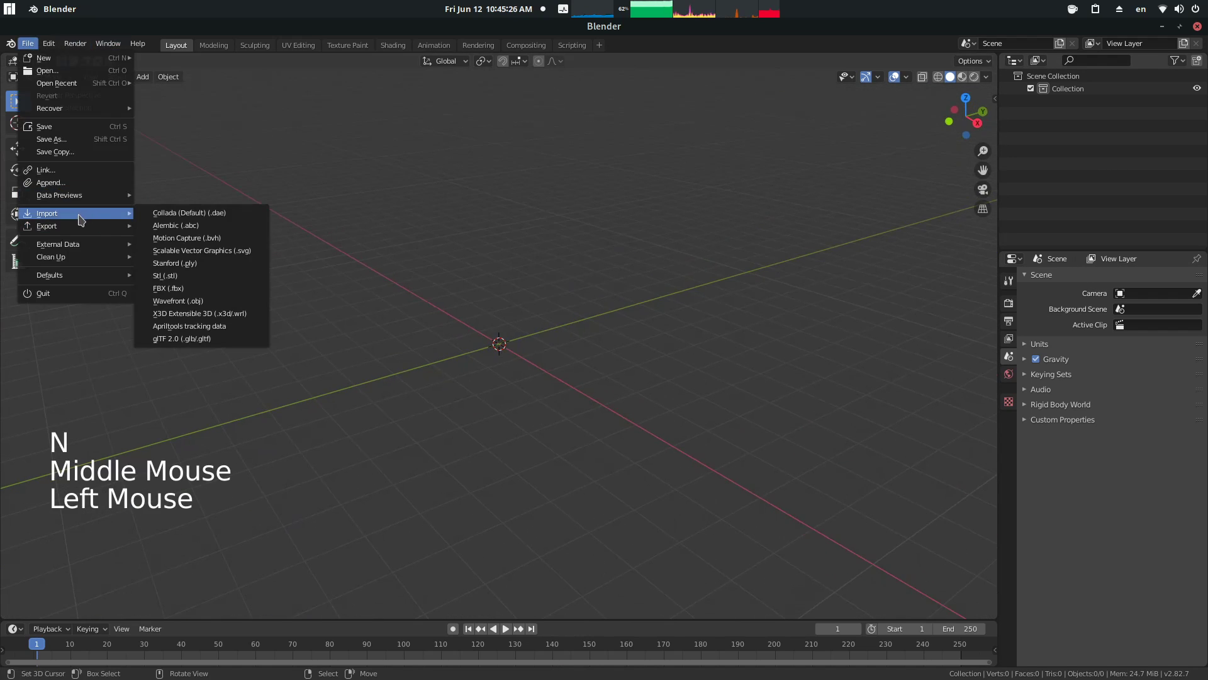
left_click(201, 302)
left_click(368, 358)
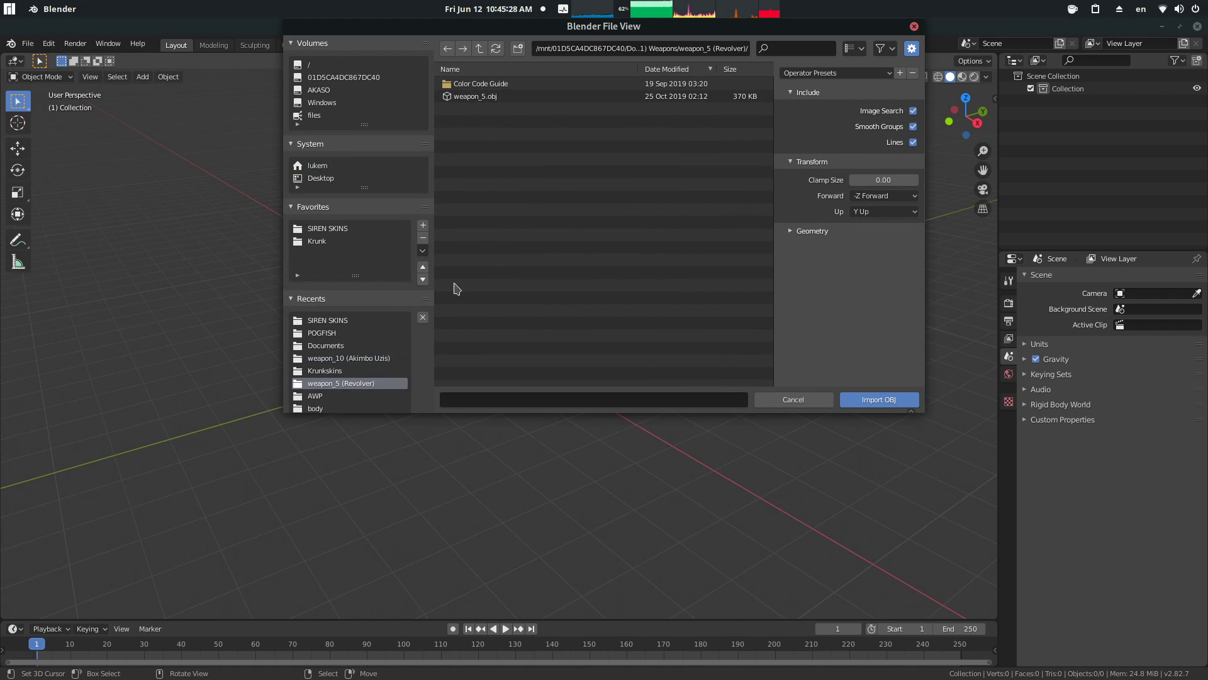
left_click(480, 49)
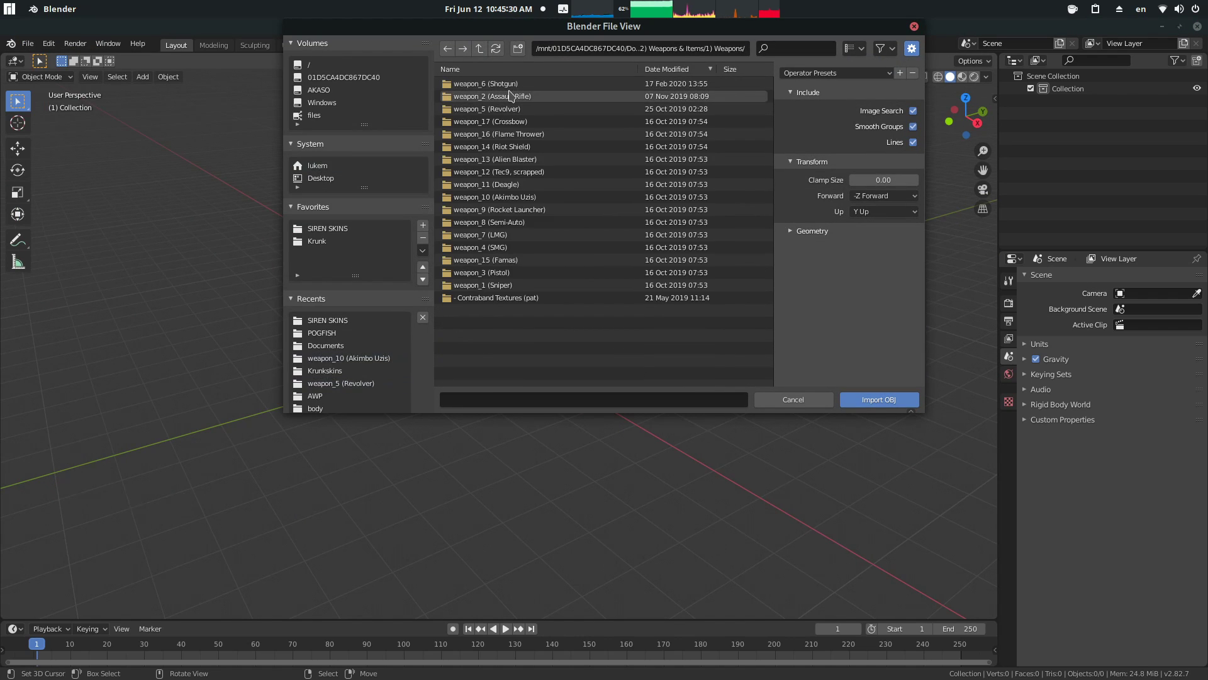
double_click(510, 96)
double_click(497, 97)
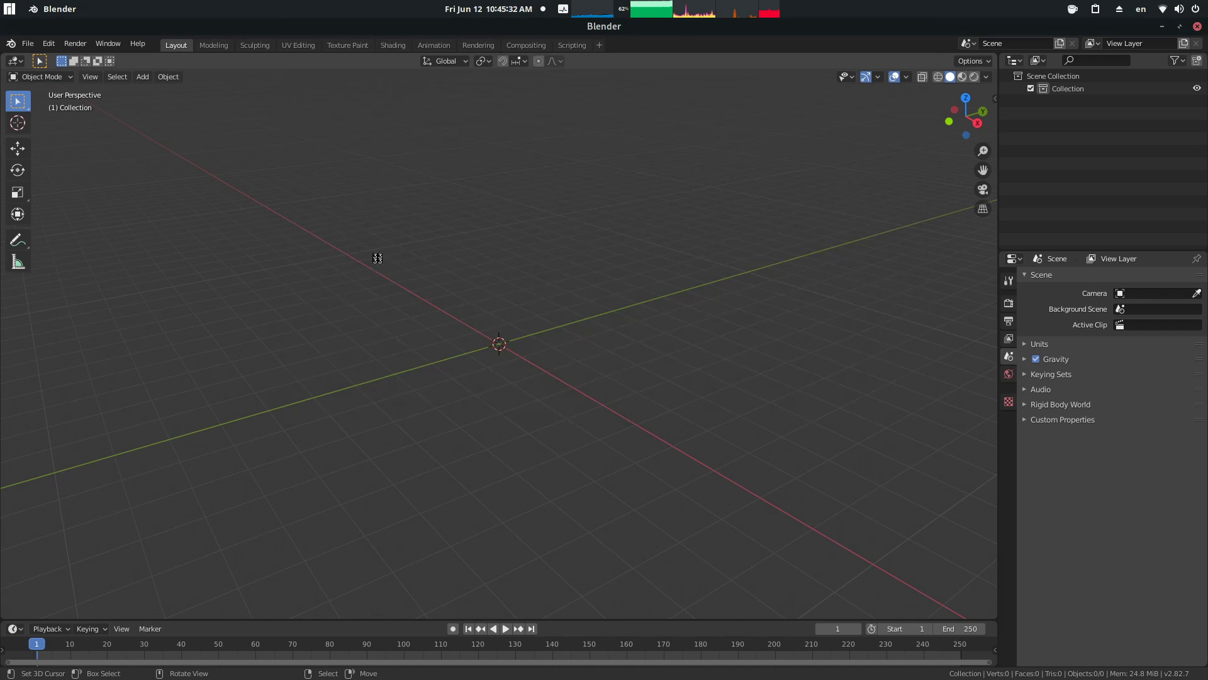
middle_click_drag(378, 257, 572, 233)
Step: Scale the rifle by 0.001 and apply the scale so it reads 1.000
right_click(572, 233)
type("s0.")
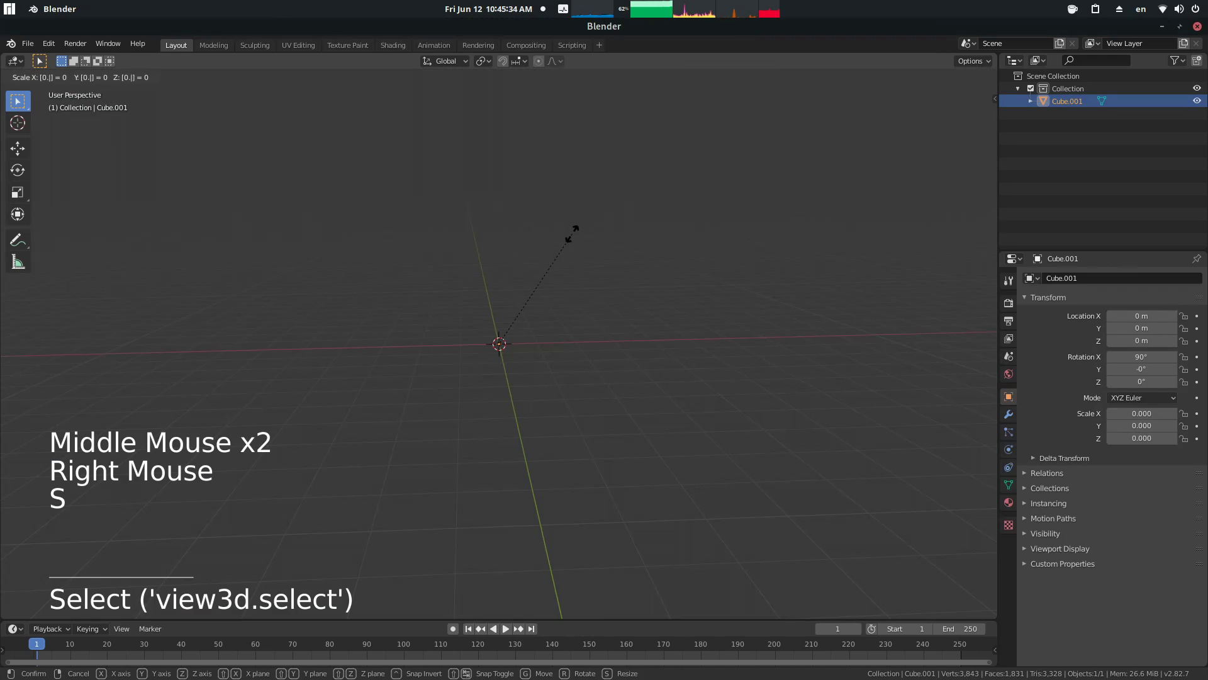
type("001")
key("Return")
key("KP_1")
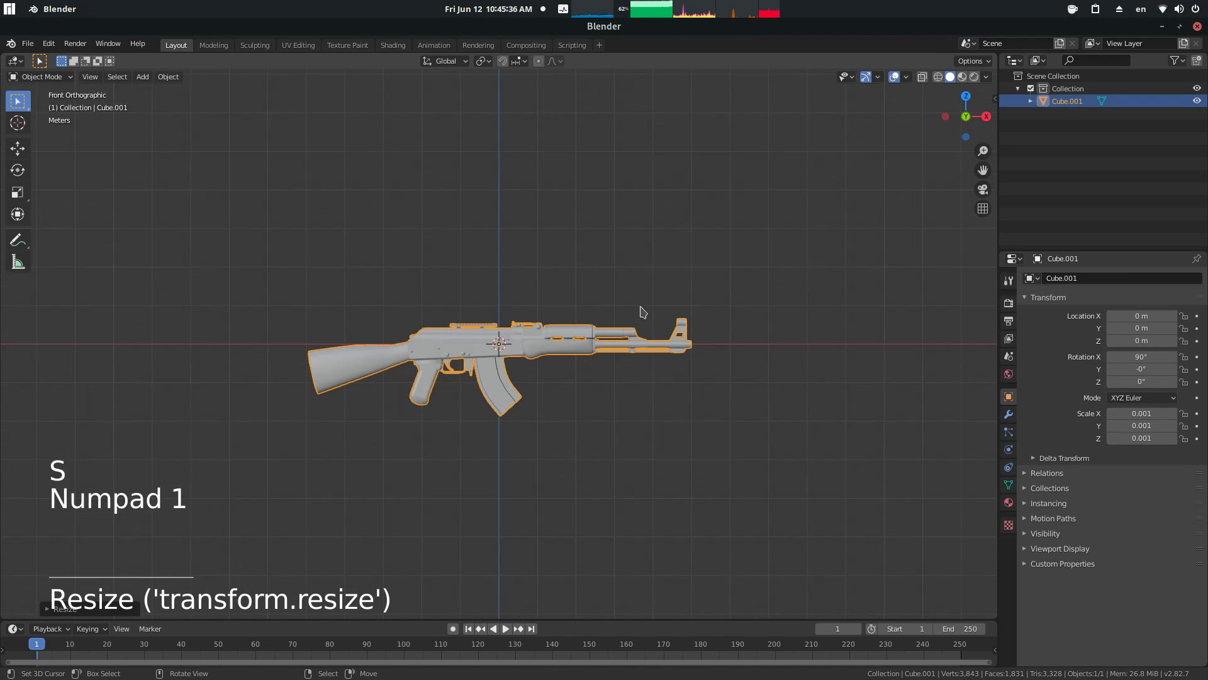
scroll(623, 305, "up", 4)
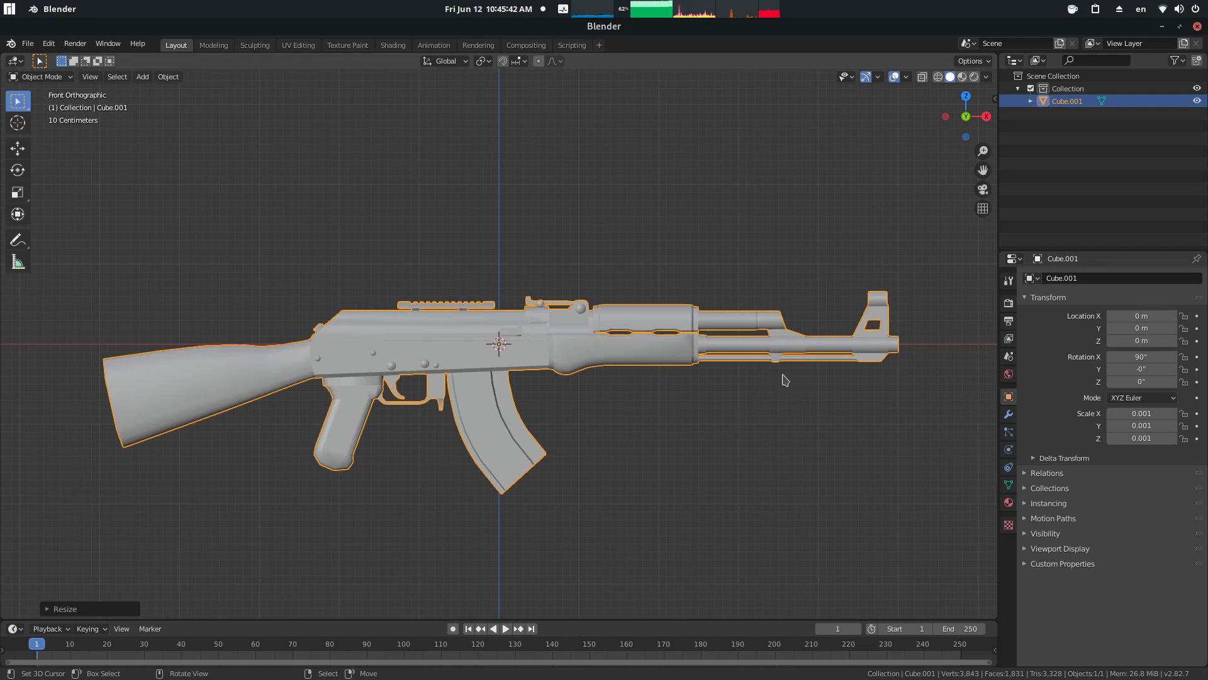
key("ctrl+a")
left_click(741, 401)
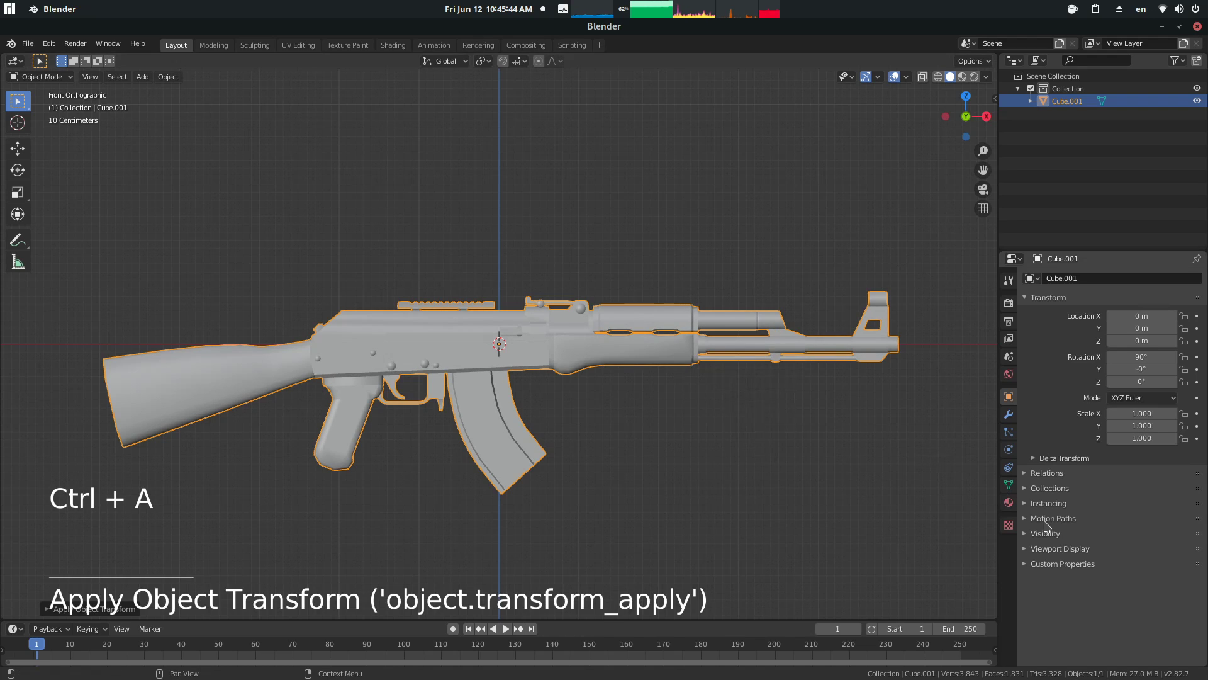
middle_click_drag(704, 371, 780, 372)
key("KP_1")
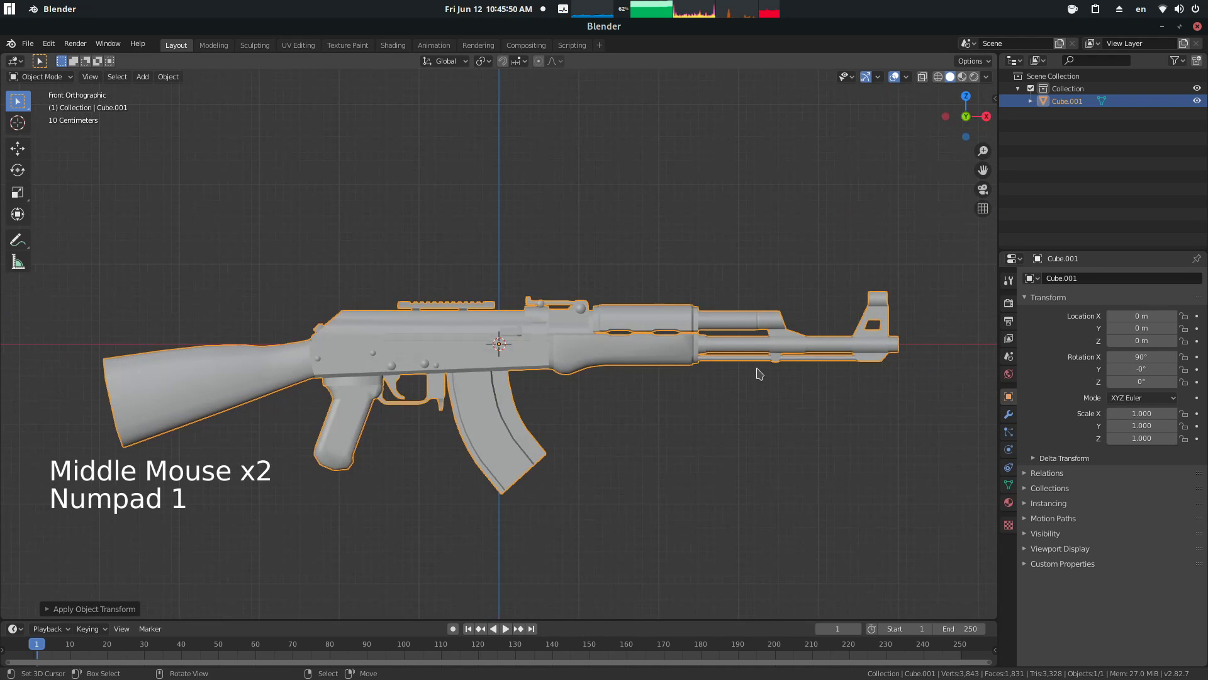
left_click(48, 43)
left_click(99, 225)
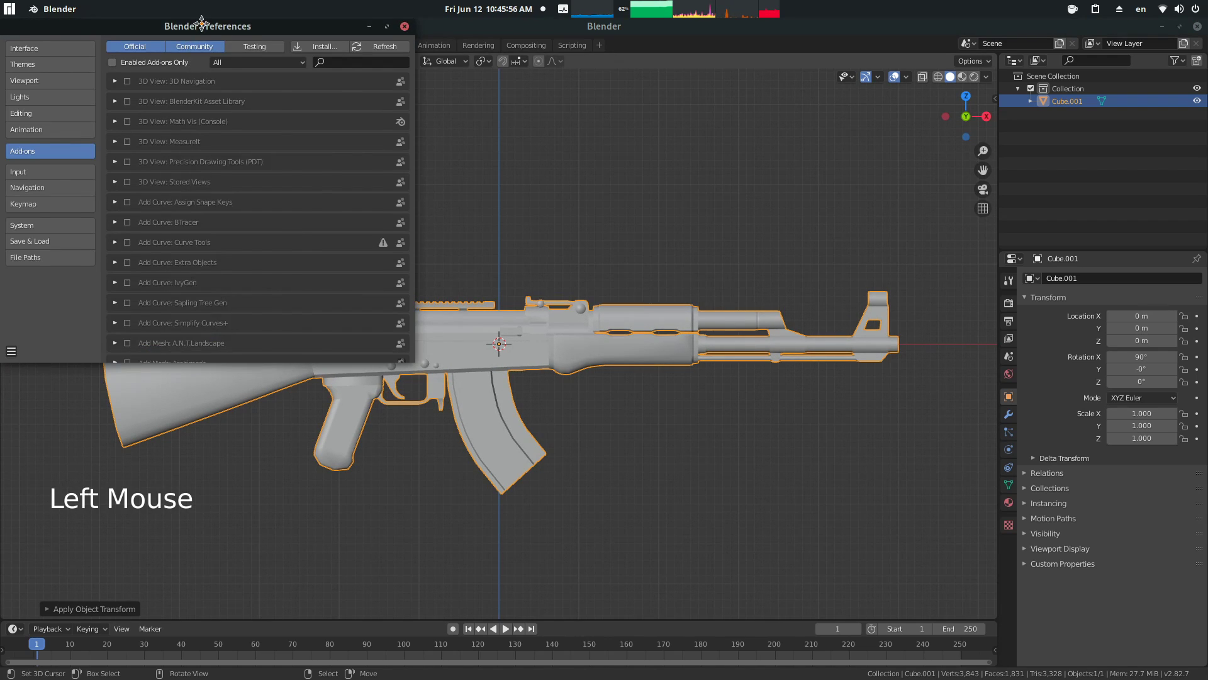
left_click_drag(201, 24, 298, 24)
left_click(132, 187)
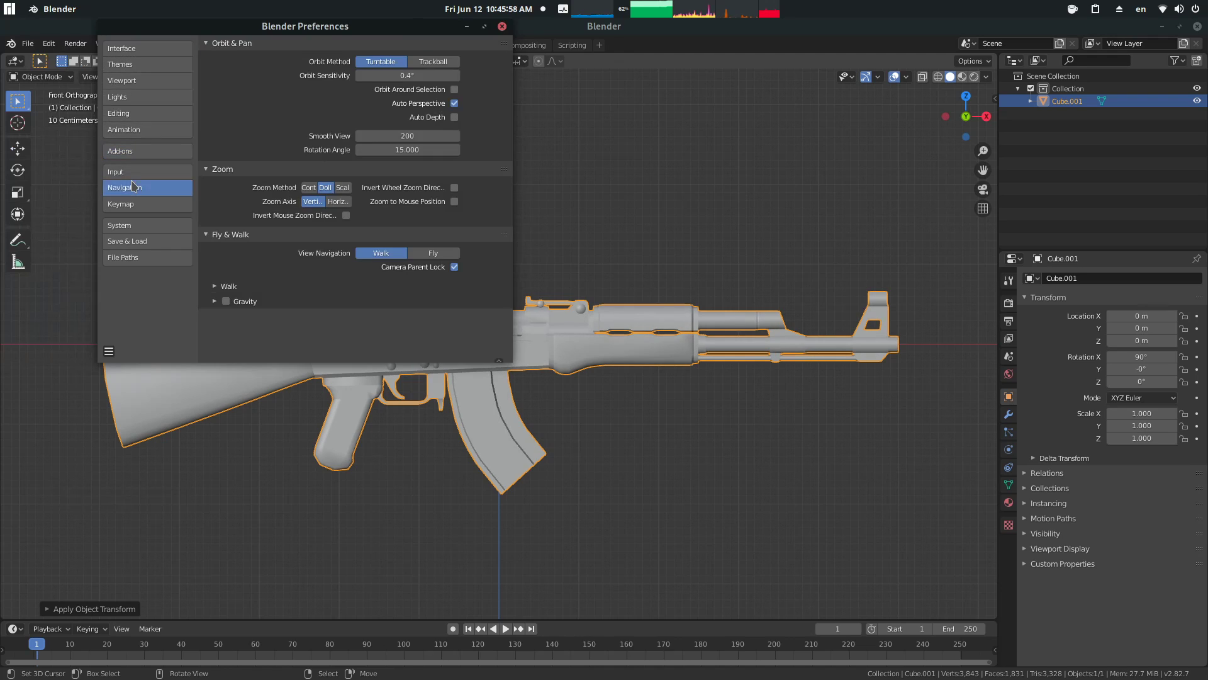
left_click(132, 171)
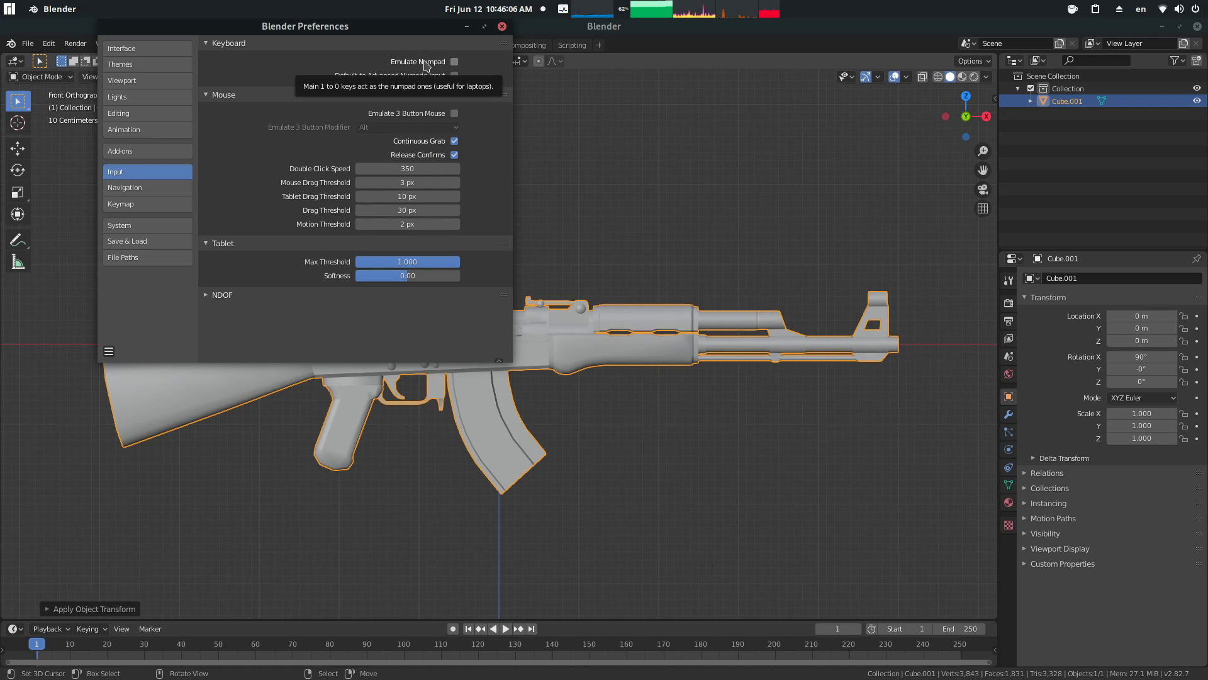
left_click(502, 26)
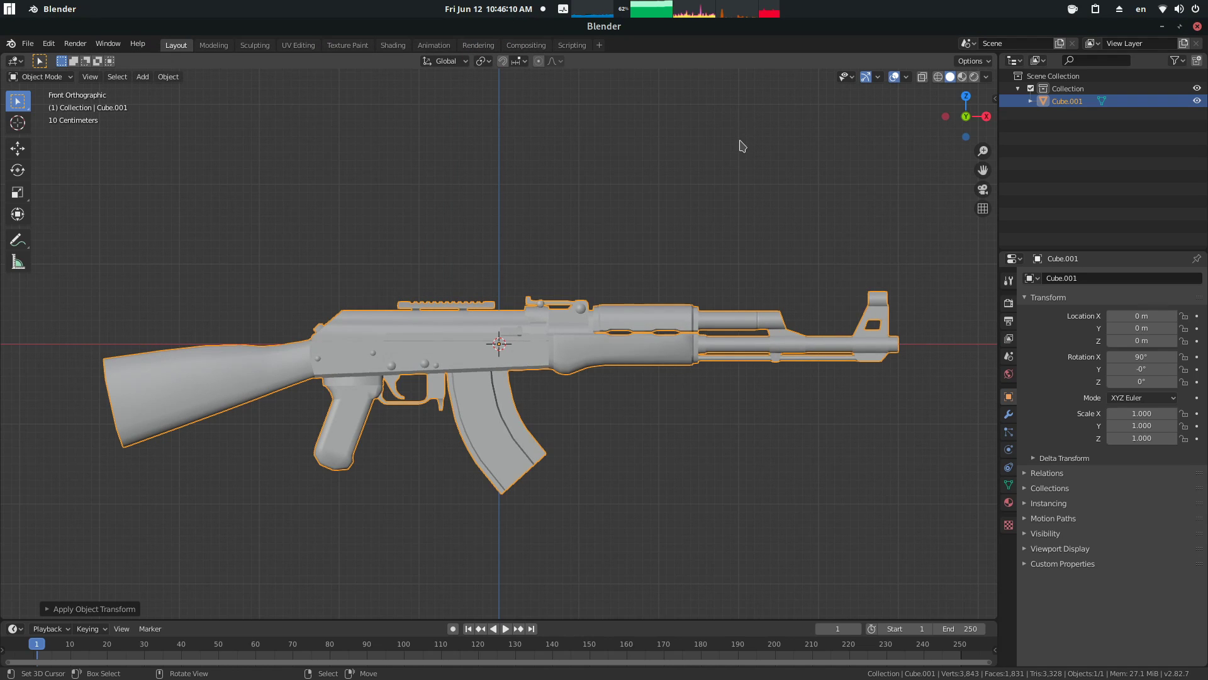
Step: Add a camera and set its lens type to Orthographic
key("shift+a")
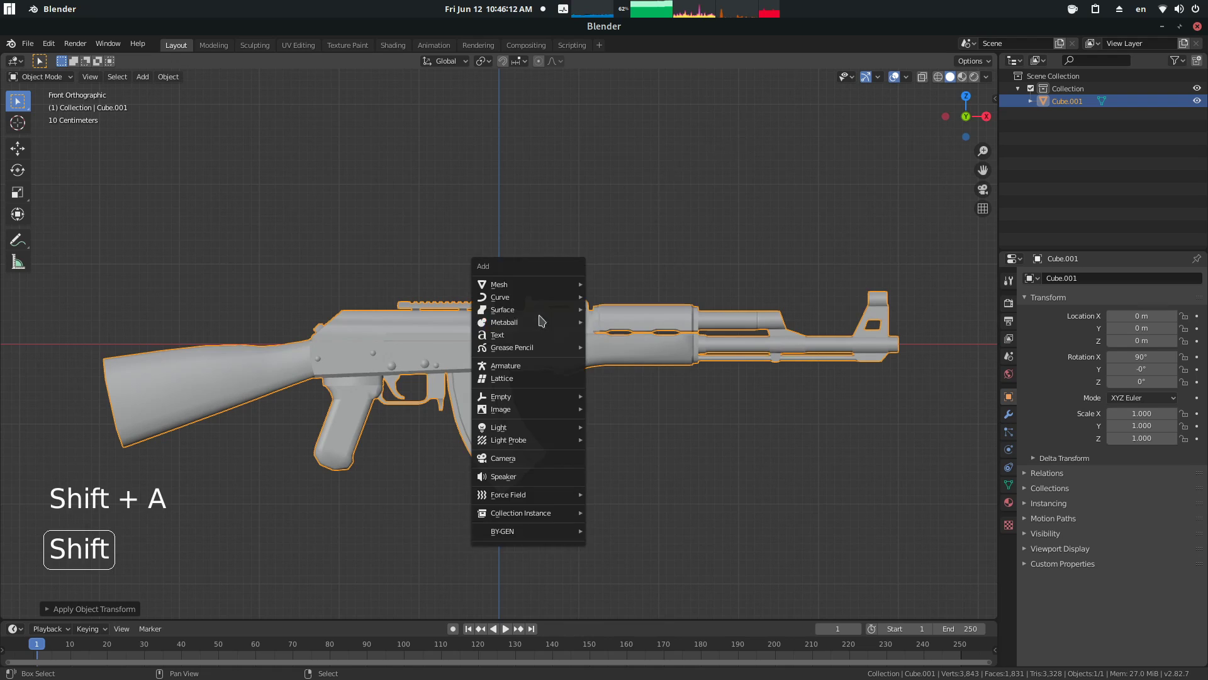
left_click(503, 458)
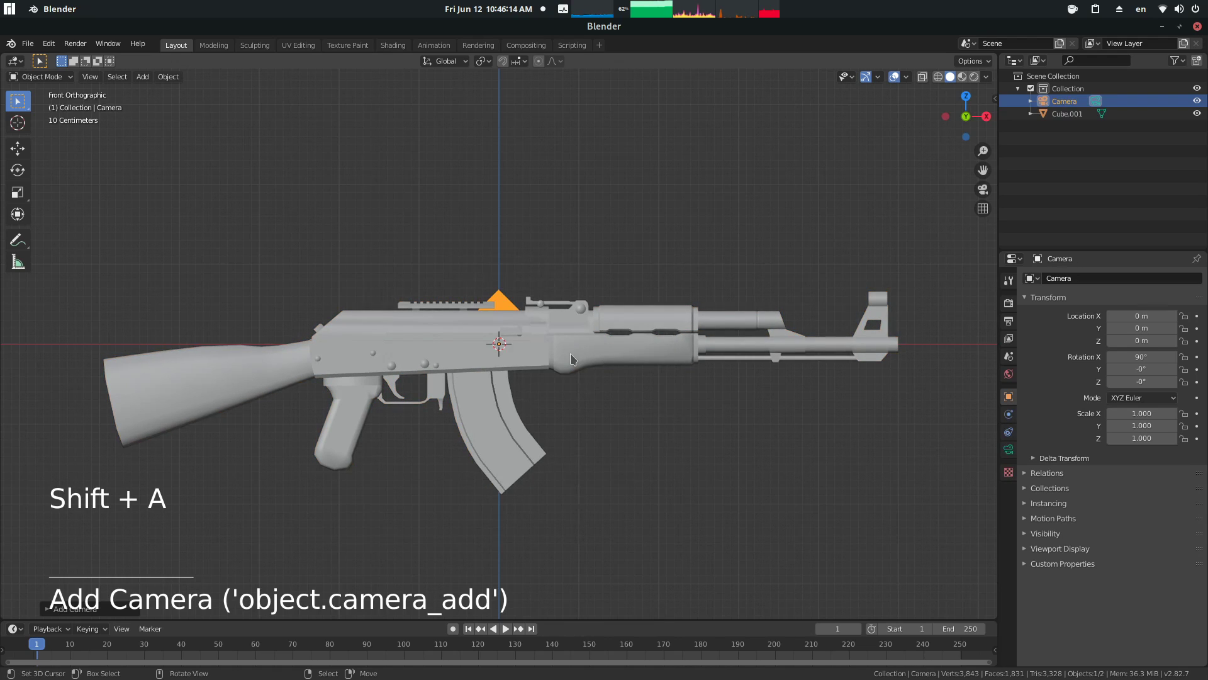
left_click(1008, 449)
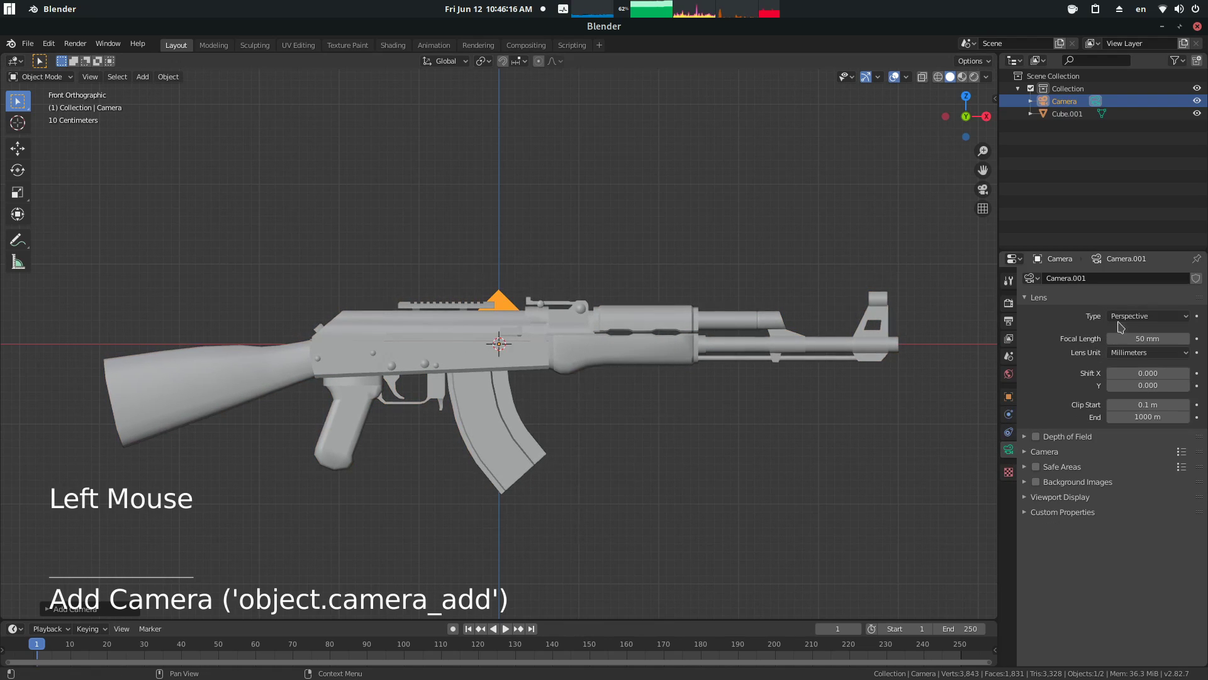
left_click(1133, 316)
left_click(1133, 344)
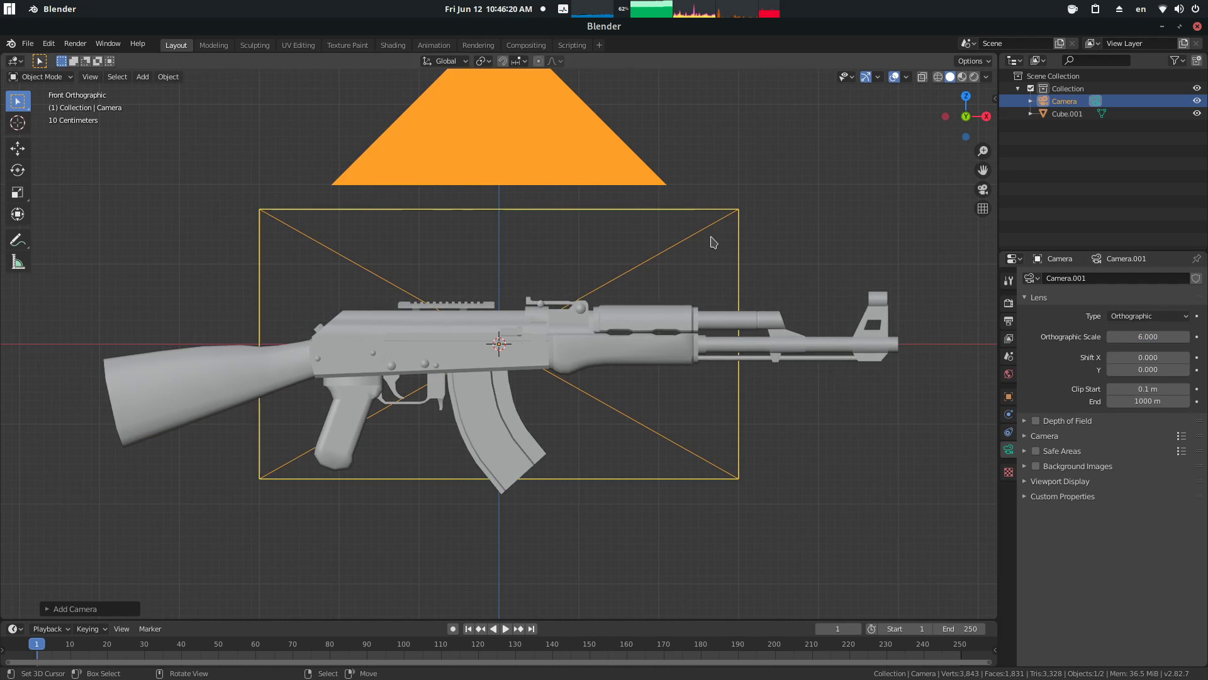
Step: Align the camera to the front view, set Orthographic Scale 11, and centre the rifle
key("ctrl+alt")
key("ctrl+alt+KP_0")
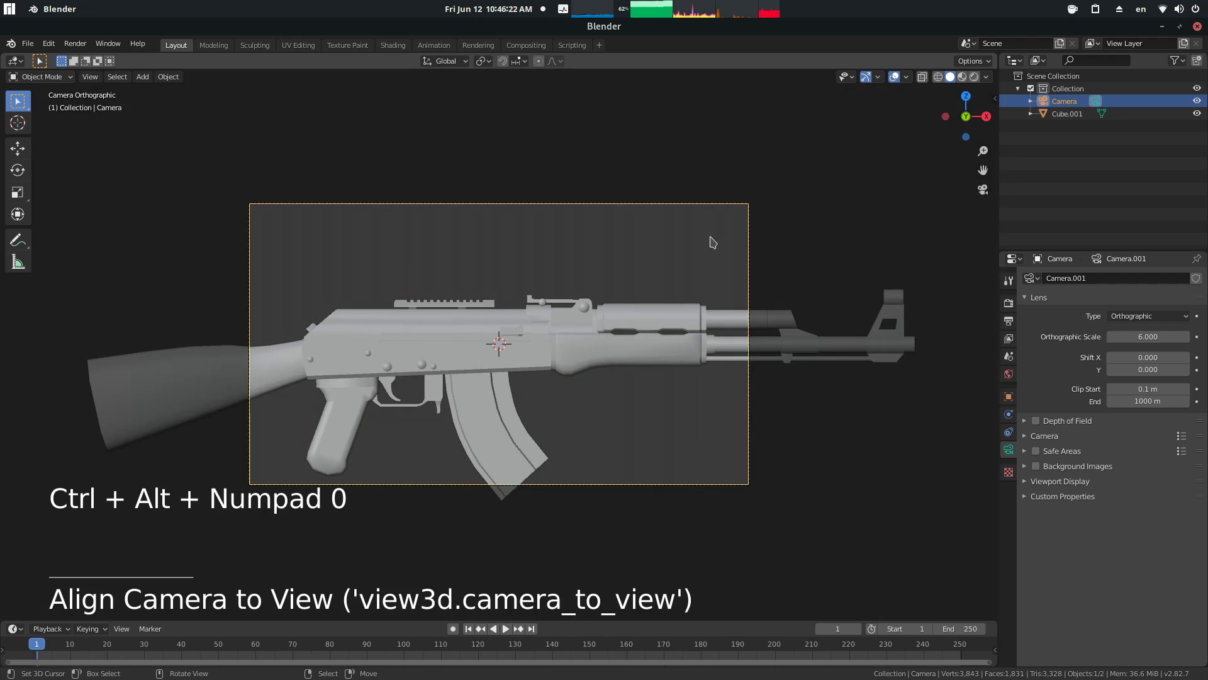
left_click(1148, 336)
left_click_drag(1148, 337, 1184, 337)
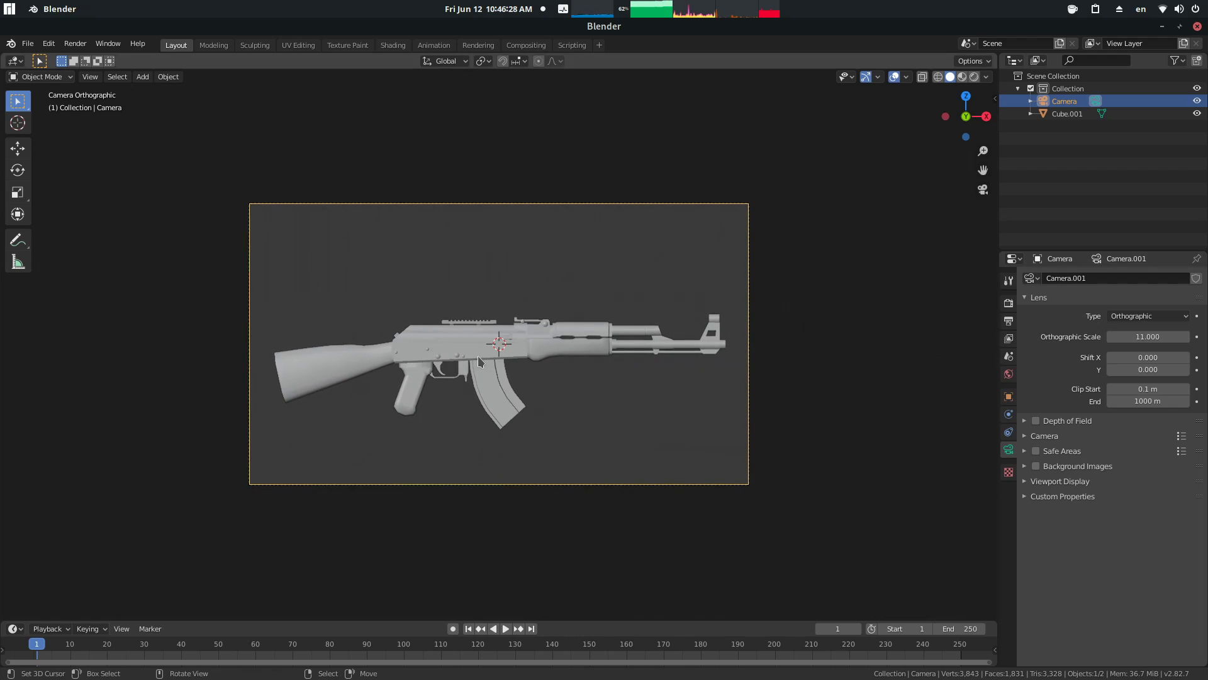
key("g")
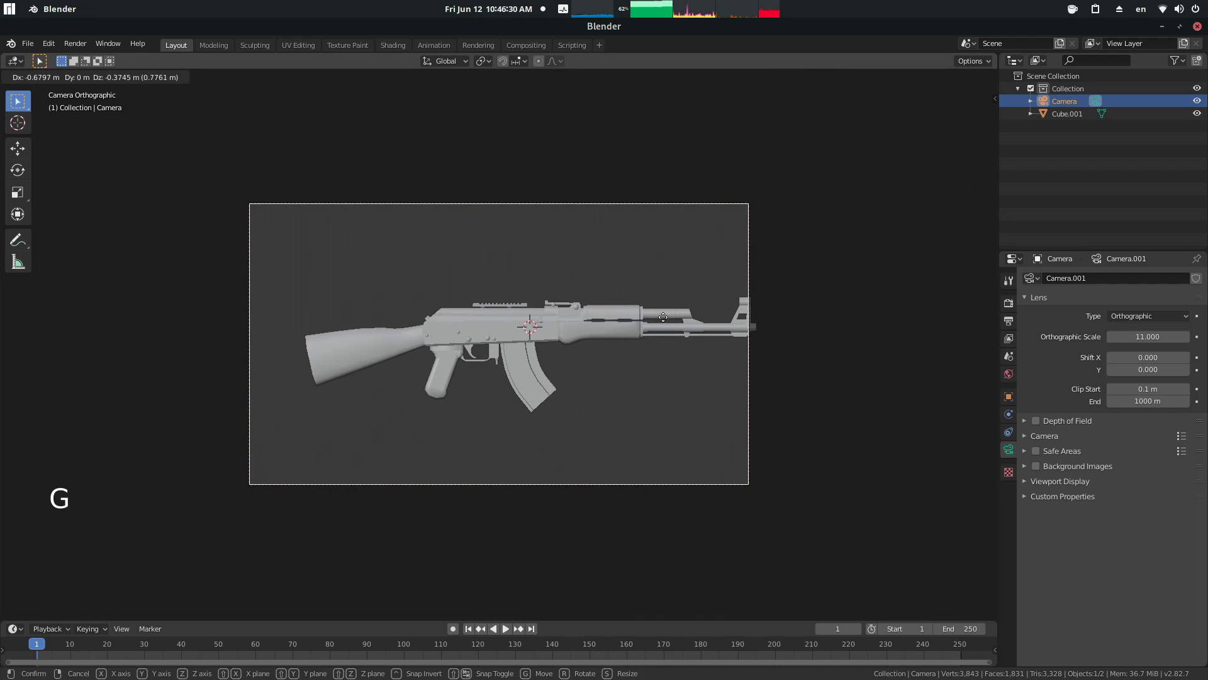
left_click(495, 355)
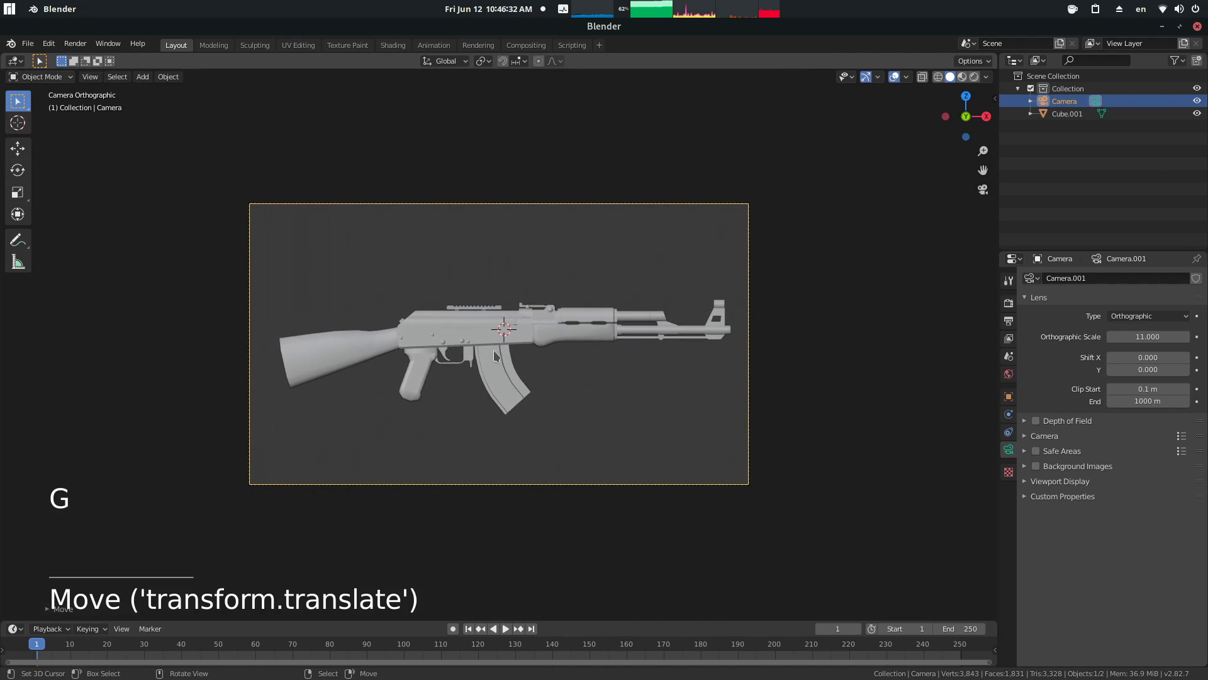
Step: Switch to Rendered shading and raise the World colour Value to 1.0 for white
left_click(1009, 374)
key("z")
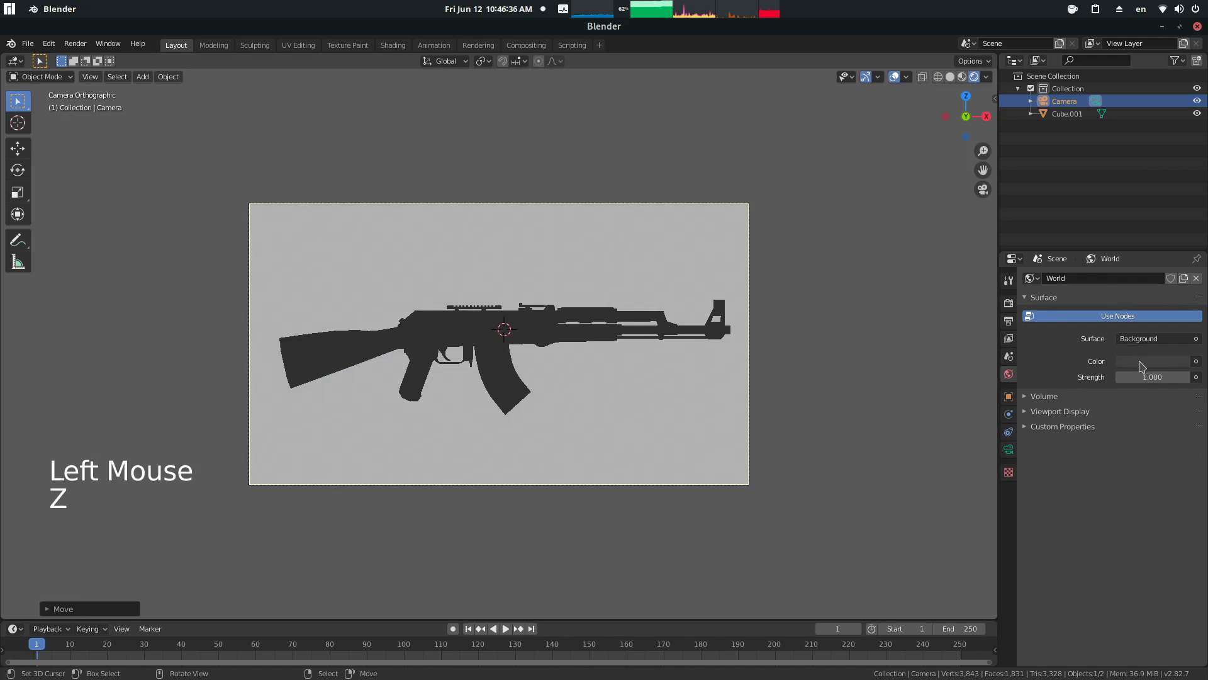
left_click(1153, 361)
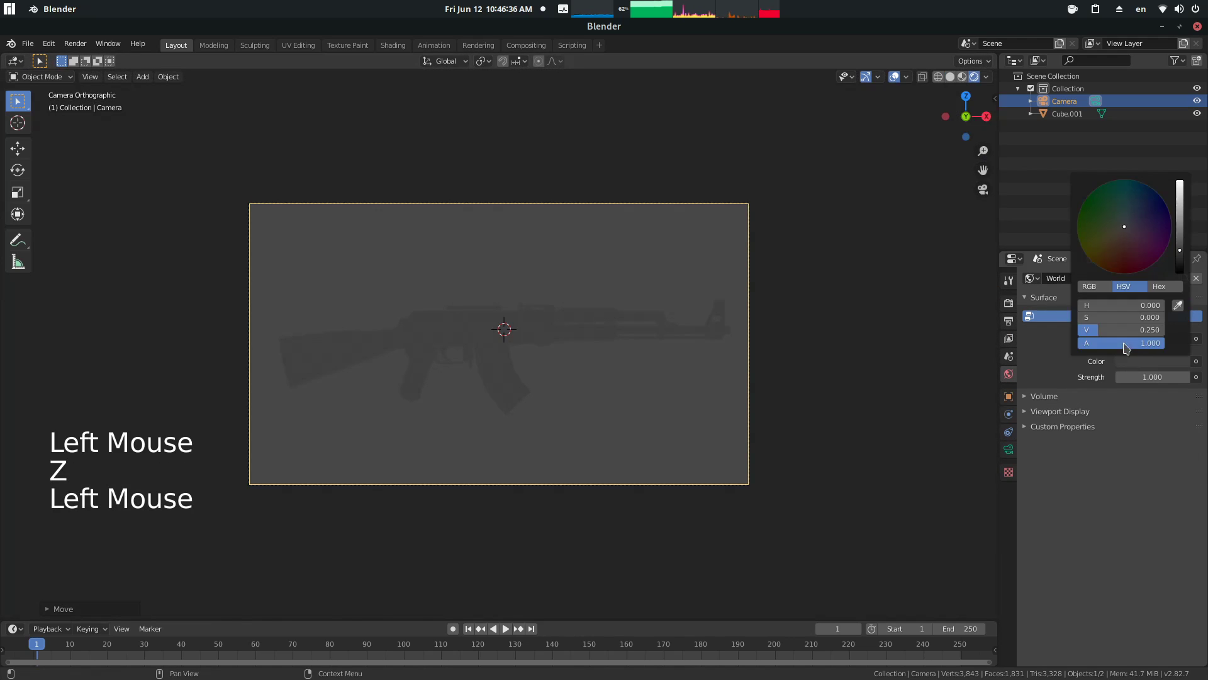
left_click_drag(1189, 229, 1181, 183)
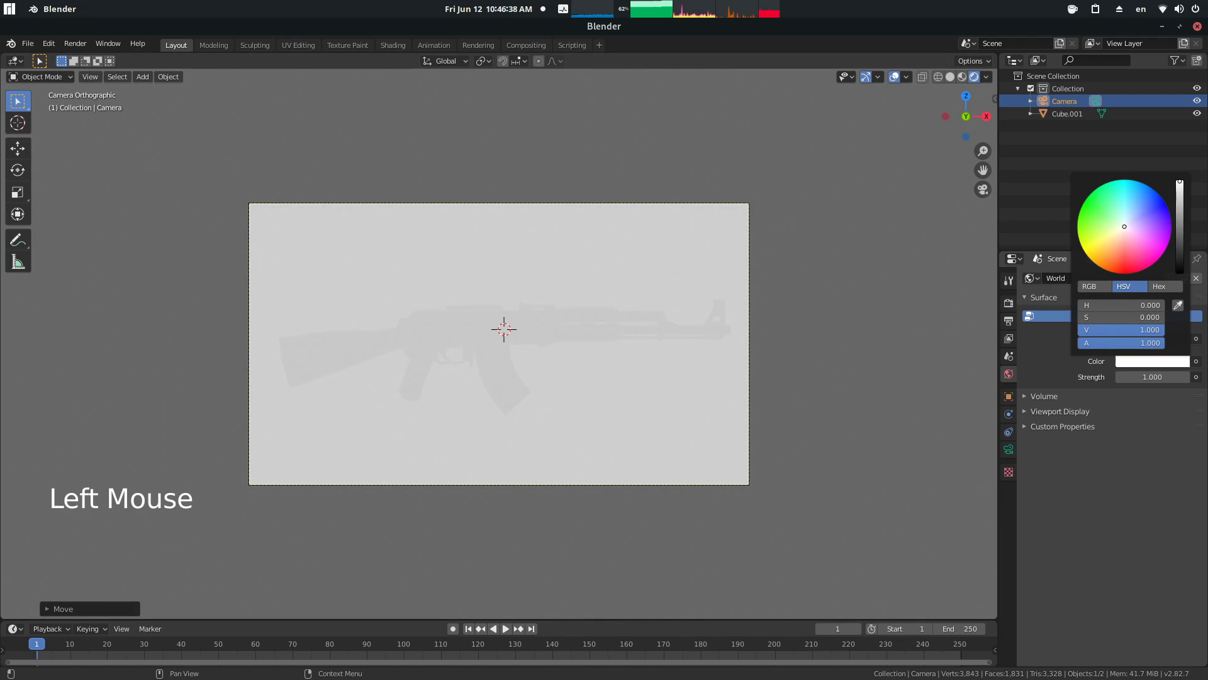
right_click(554, 316)
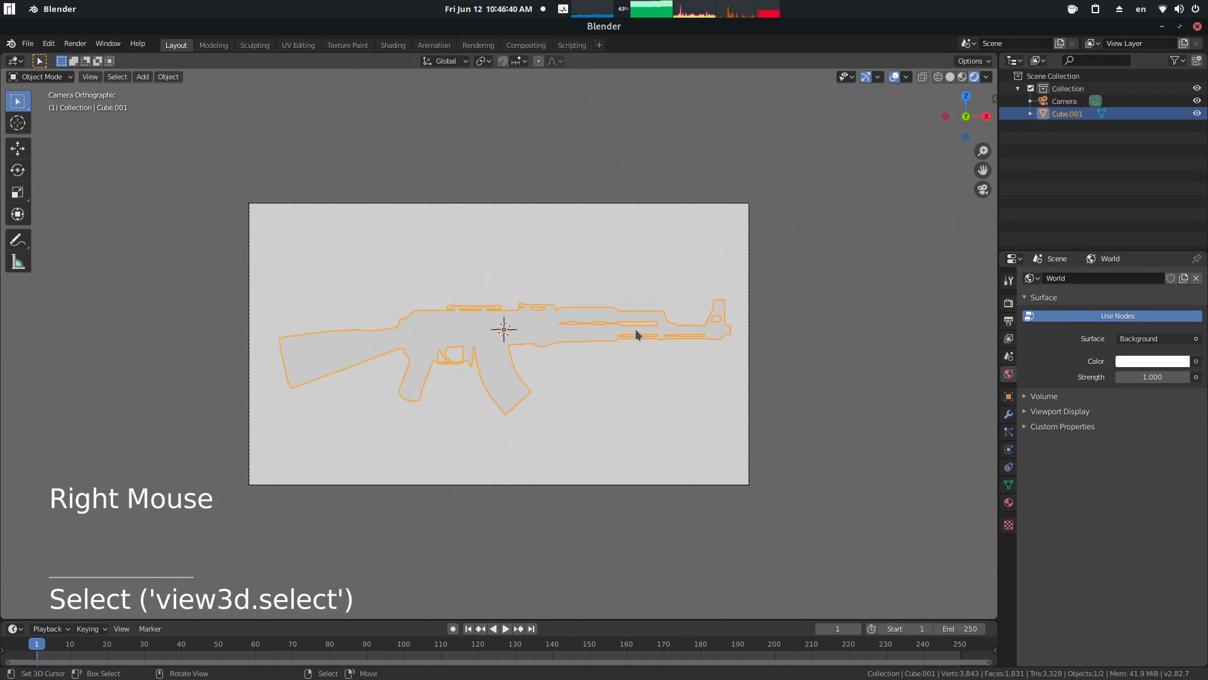
right_click(835, 300)
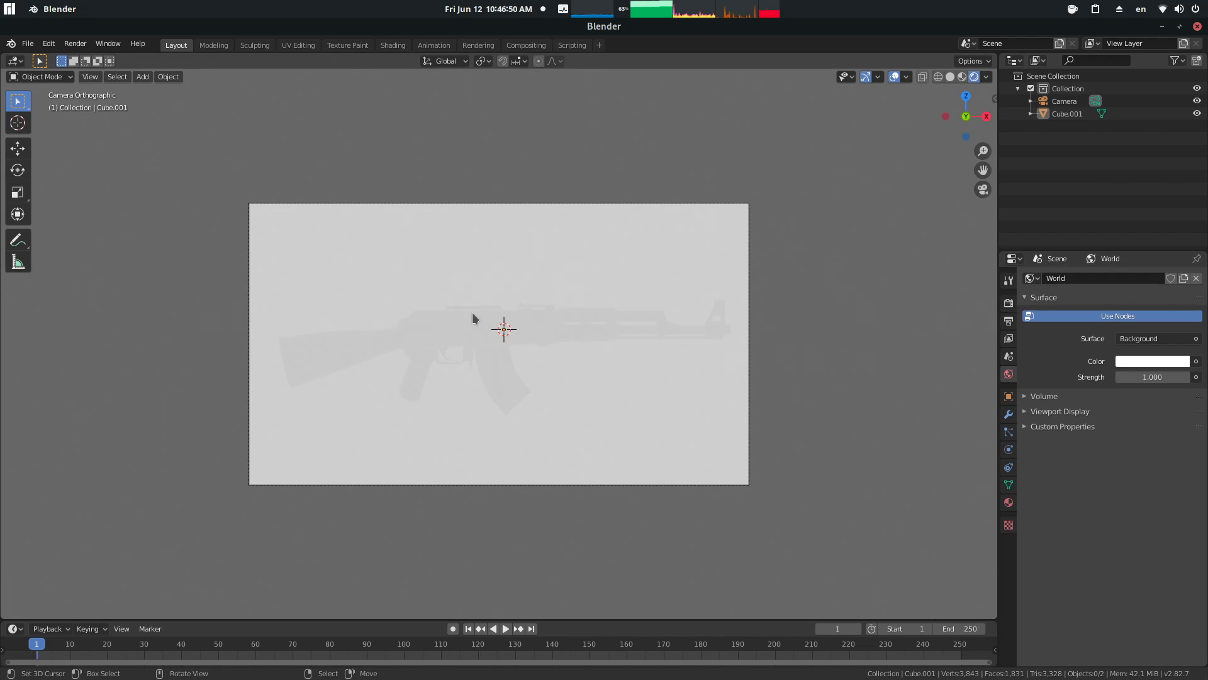
Step: Enable Ambient Occlusion, Bloom and Screen Space Reflections in Render Properties
left_click(1009, 303)
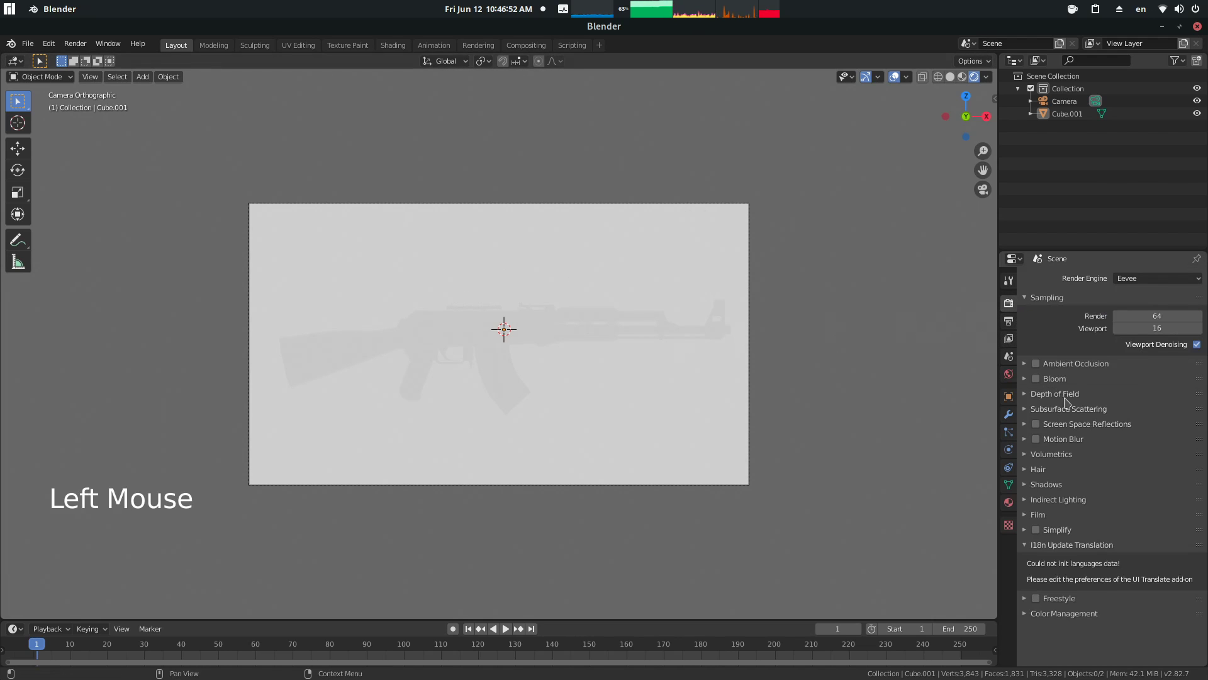
left_click(1036, 363)
left_click(1036, 378)
left_click(1036, 424)
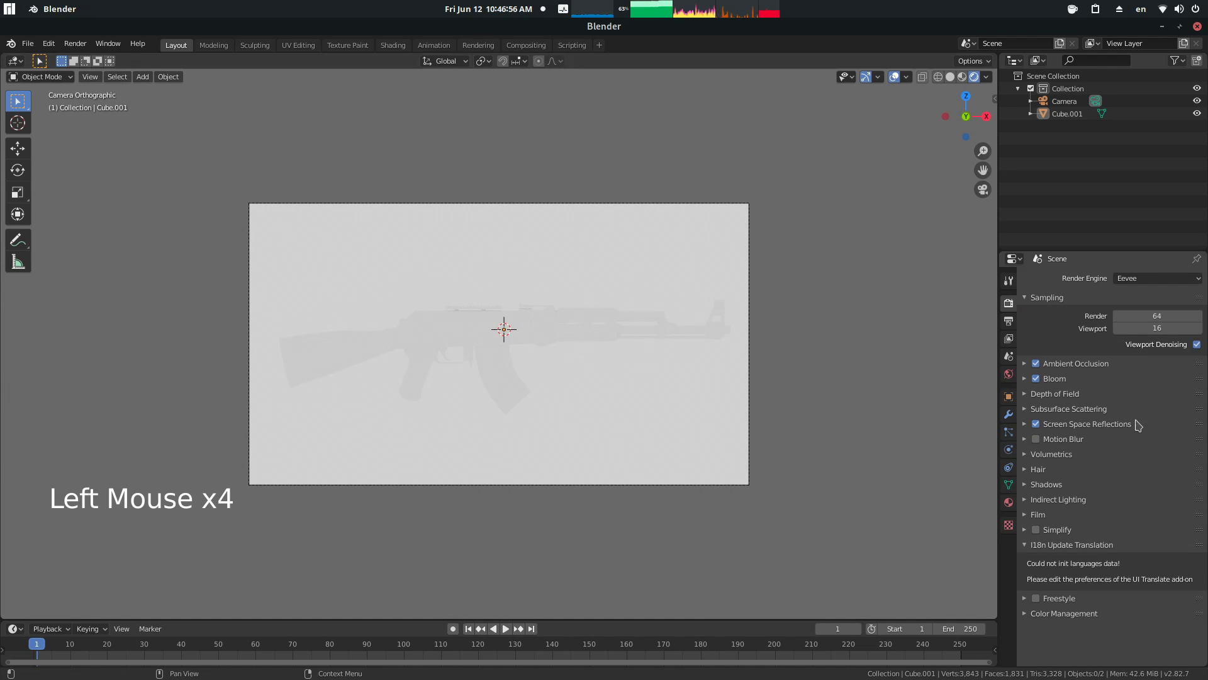
left_click(1009, 321)
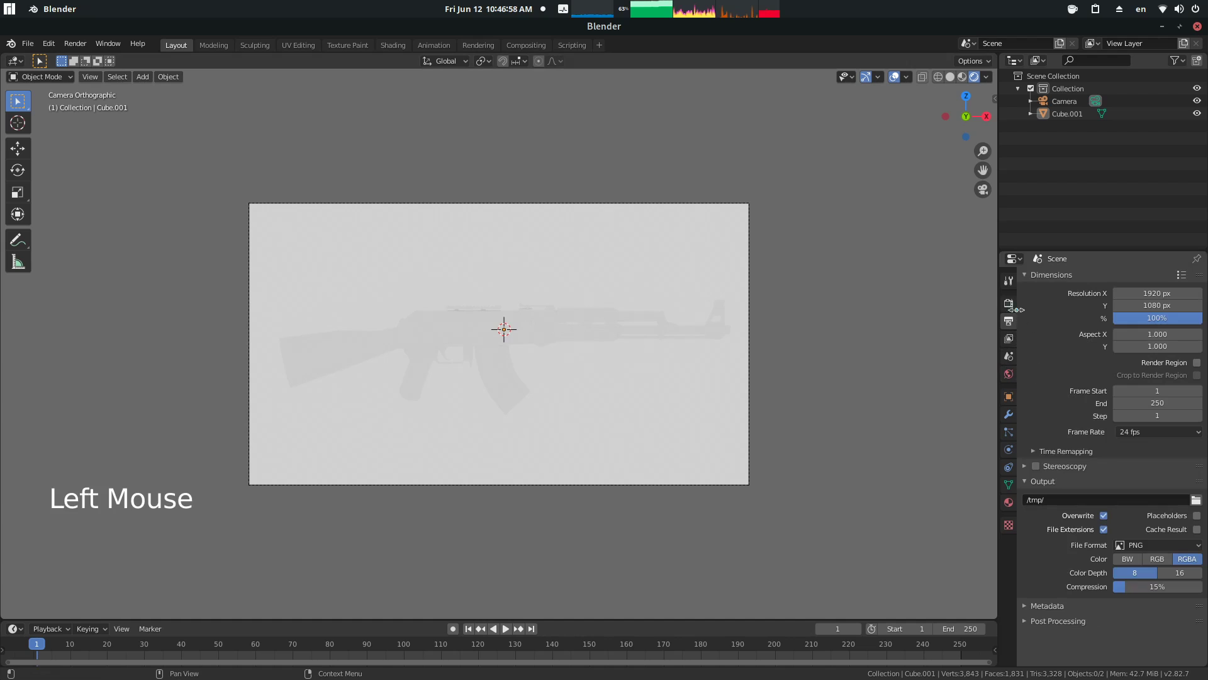
left_click(1009, 304)
Step: Enable Freestyle, add Material Boundary edges to the line set, and check a test render
scroll(1037, 597, "down", 2)
left_click(1036, 599)
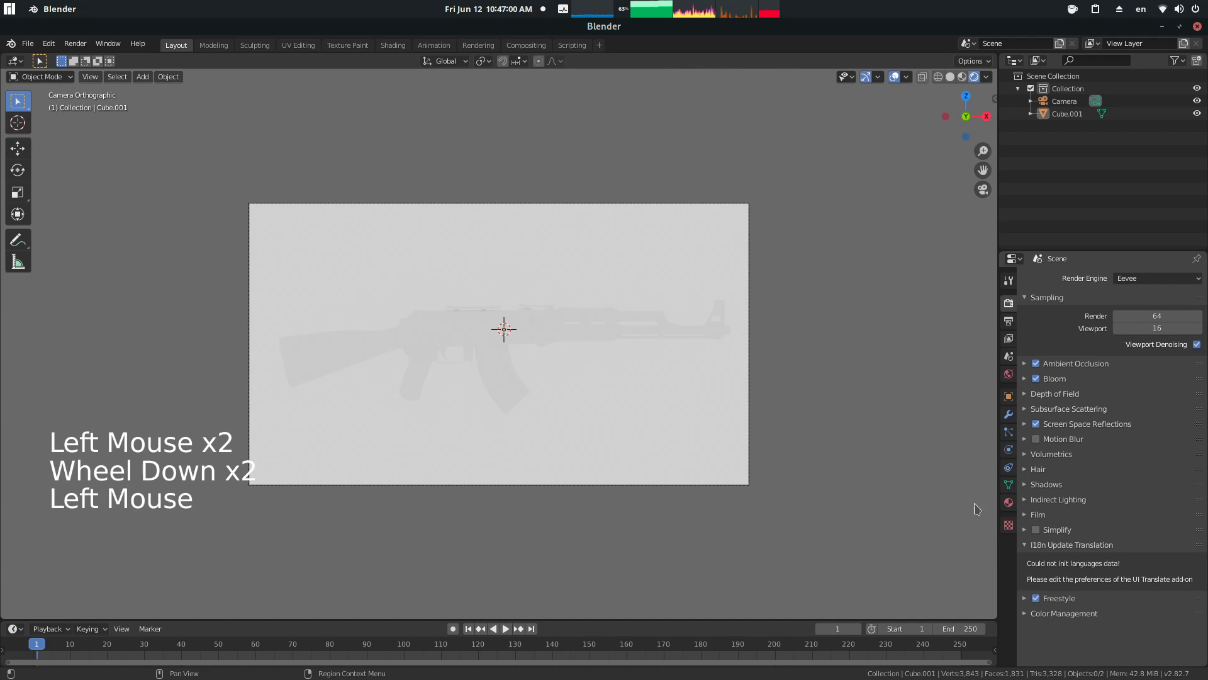
left_click(1010, 357)
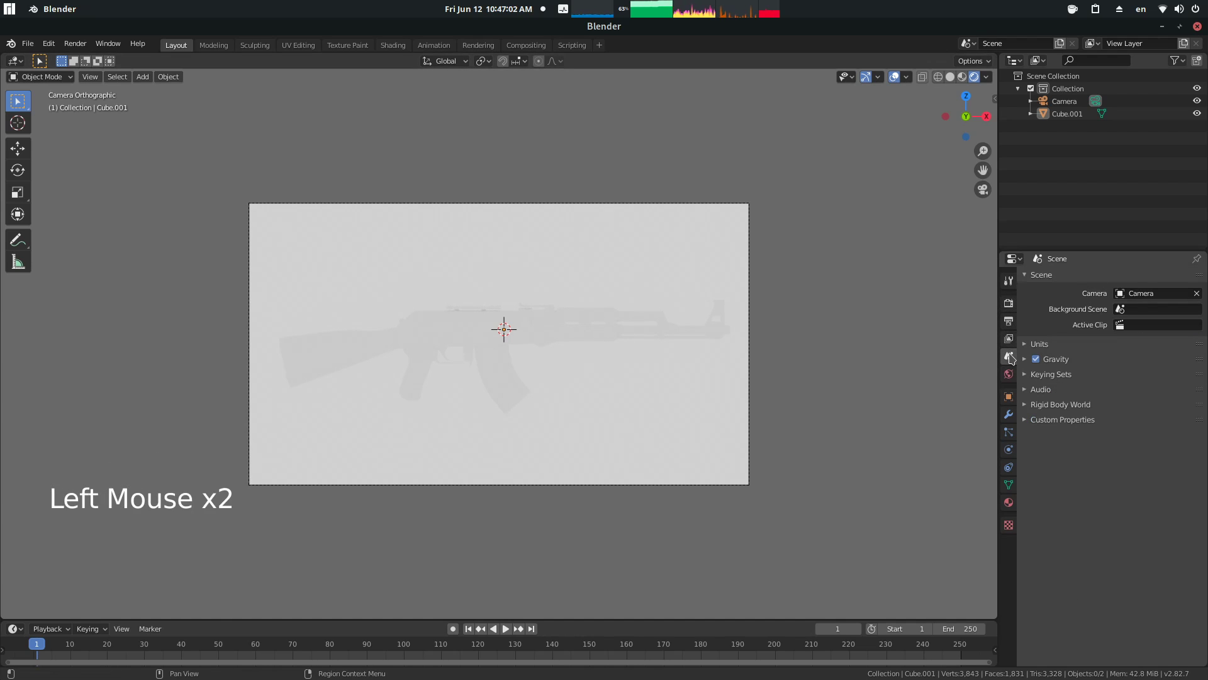
left_click(1009, 342)
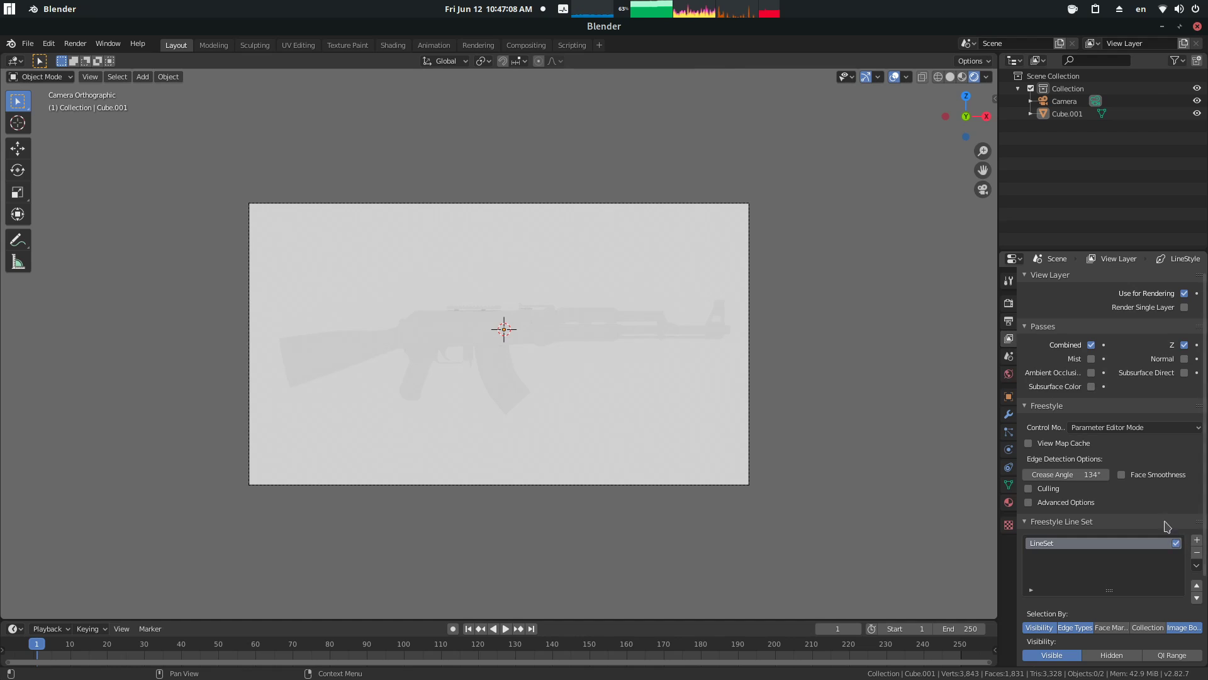
scroll(1123, 605, "down", 6)
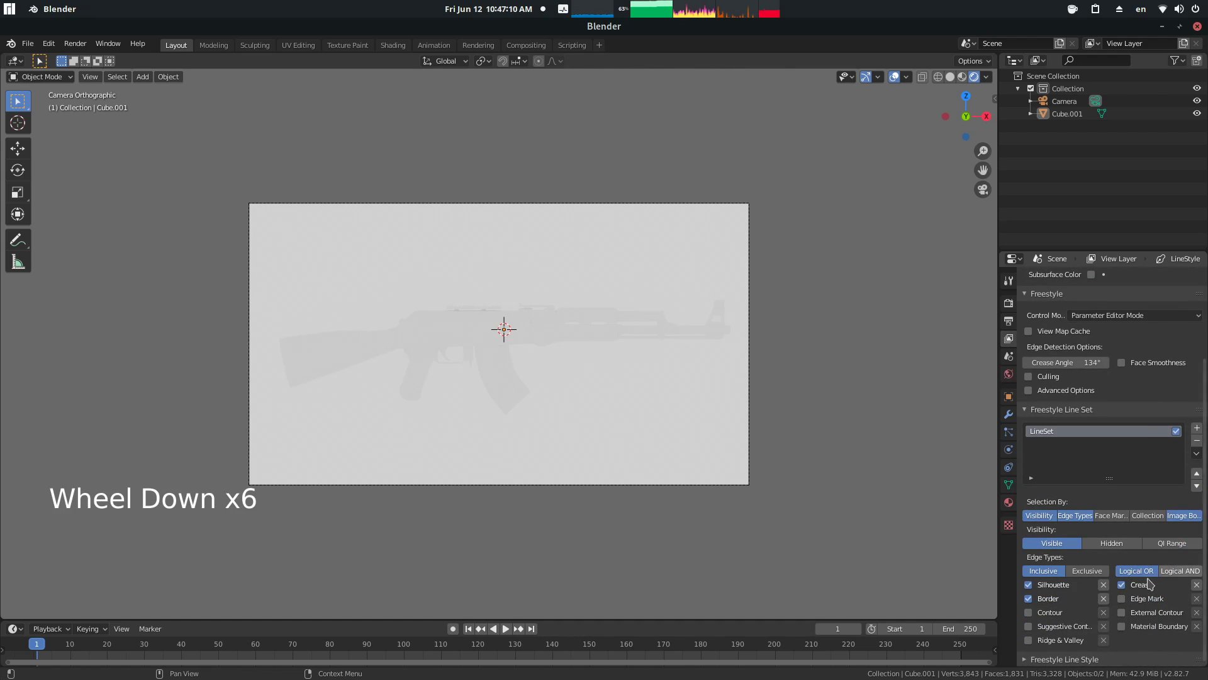
left_click(1144, 627)
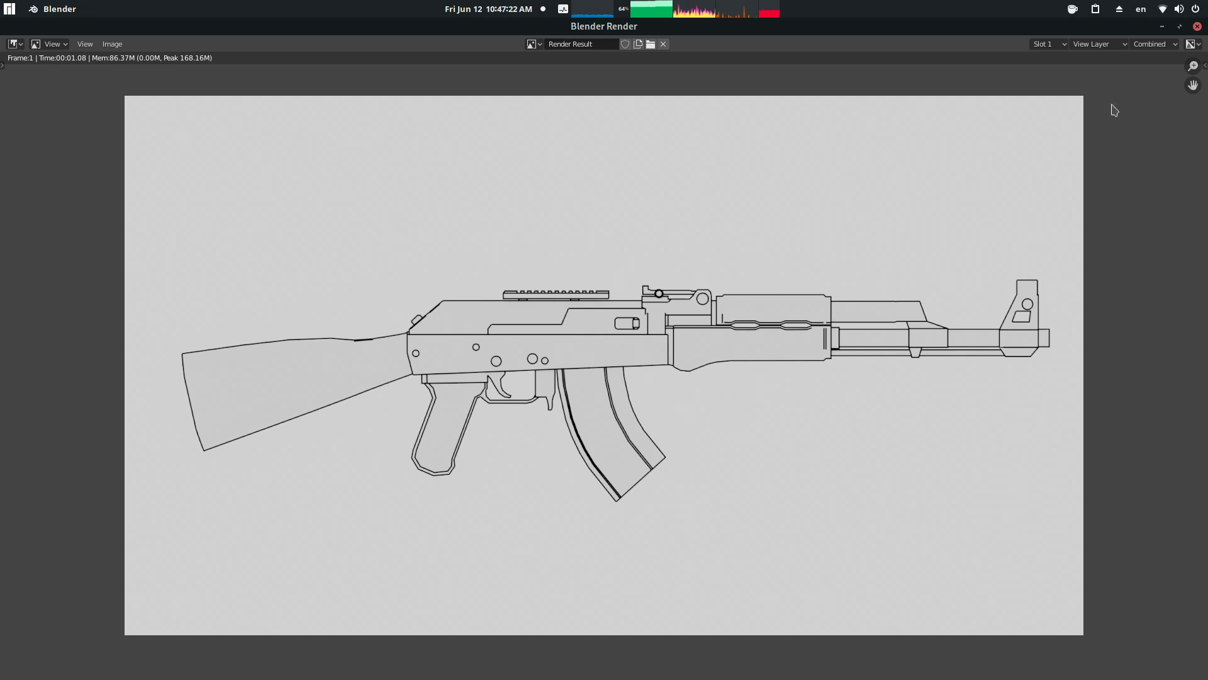
left_click(1198, 26)
Step: Review the rifle's existing UVMap, then add UVMap.001 as the active render UV map
right_click(533, 318)
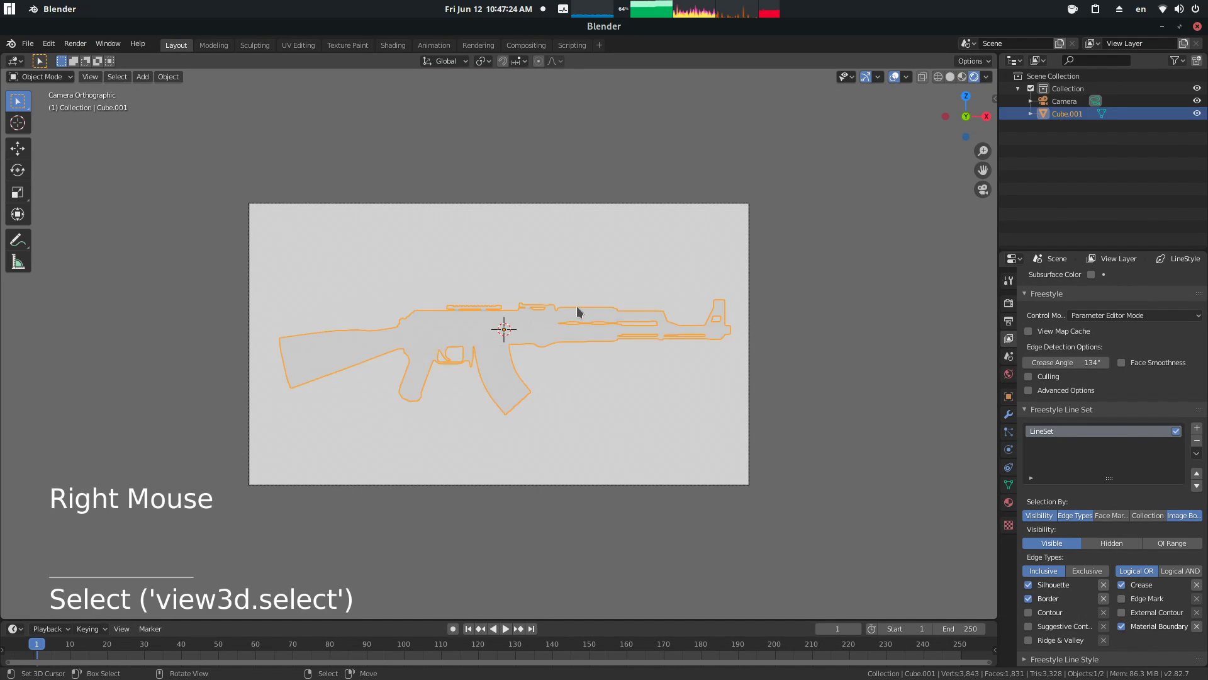
left_click(1009, 485)
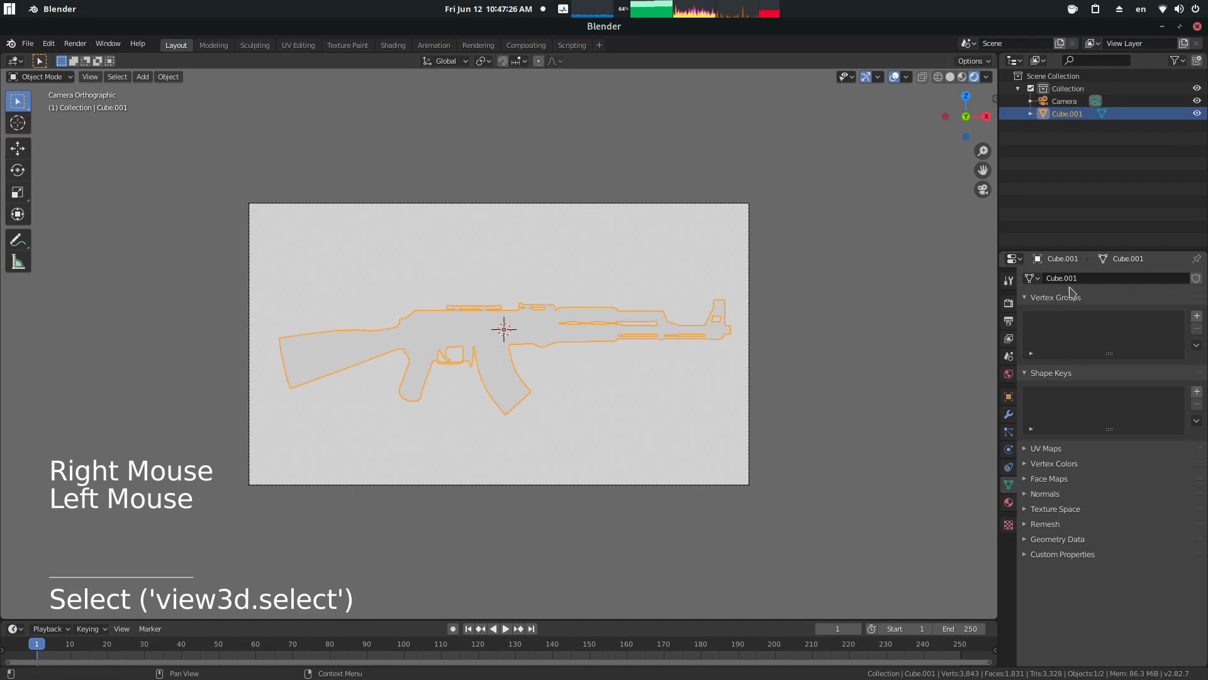
left_click(1047, 449)
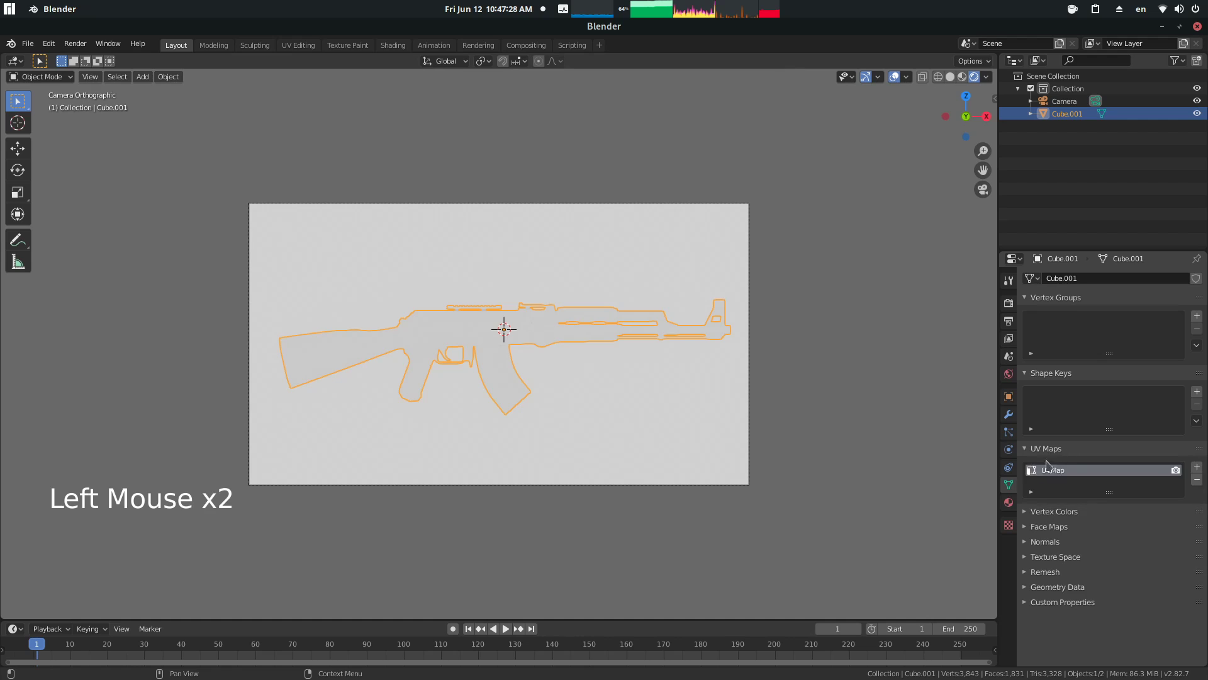
left_click(295, 46)
scroll(326, 253, "up", 6)
scroll(317, 353, "down", 4)
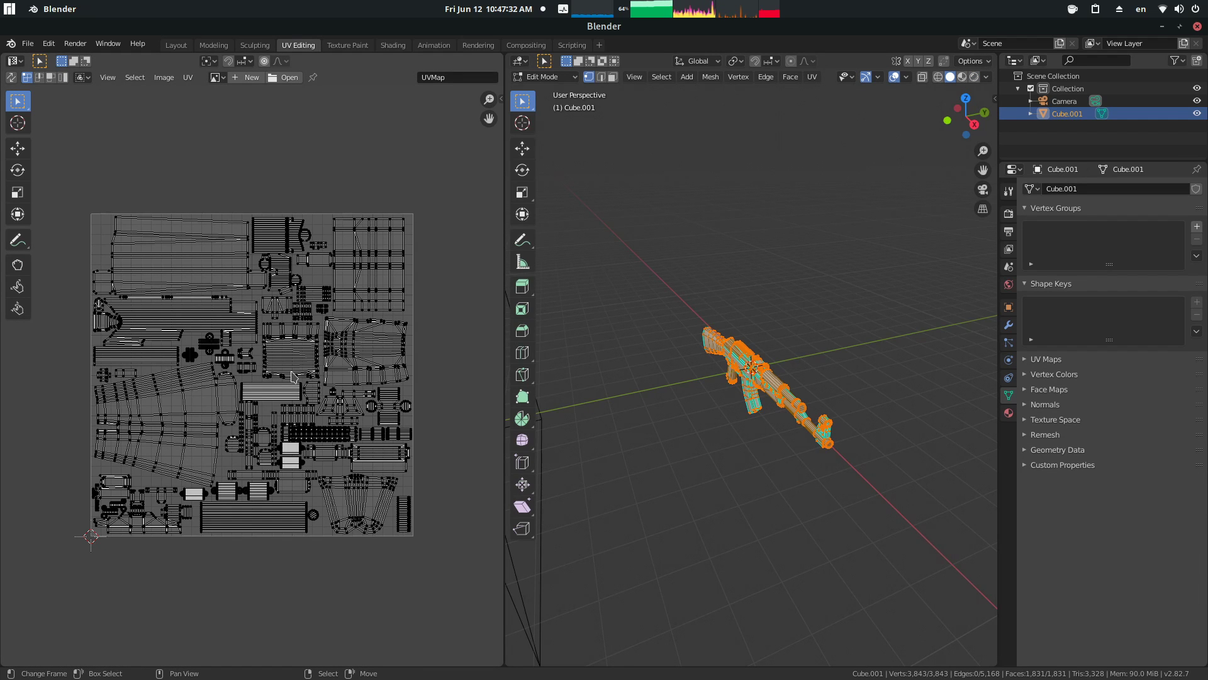
left_click(176, 45)
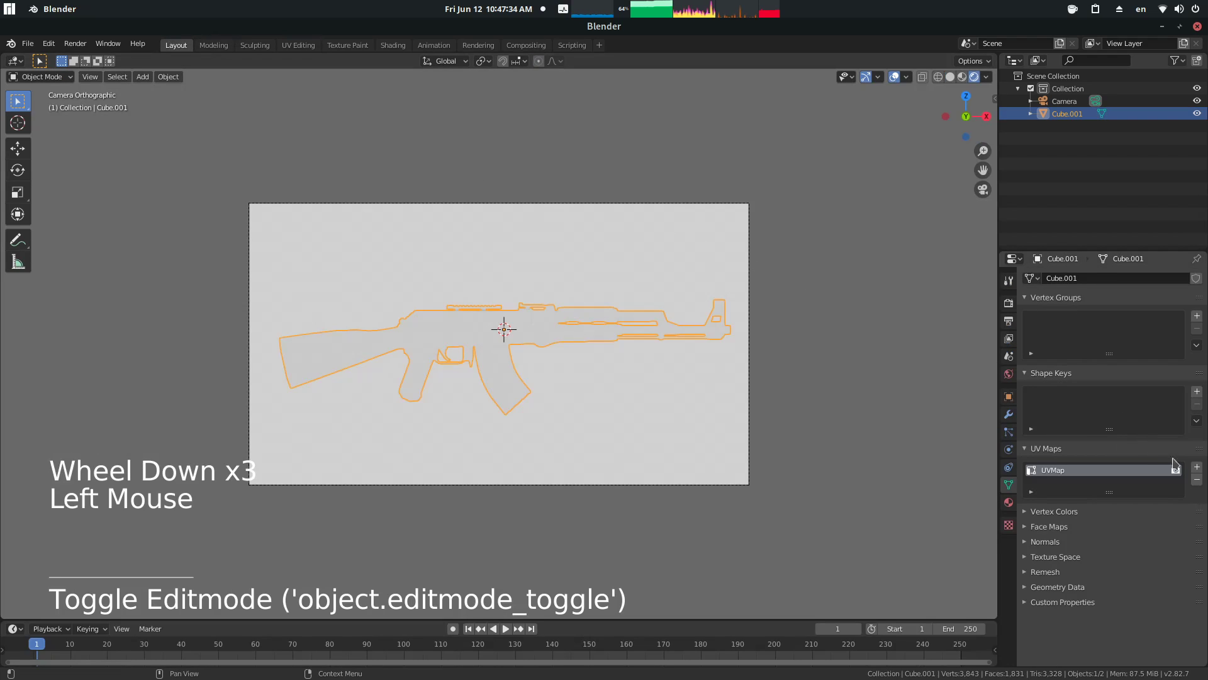
left_click(1198, 467)
left_click(1154, 482)
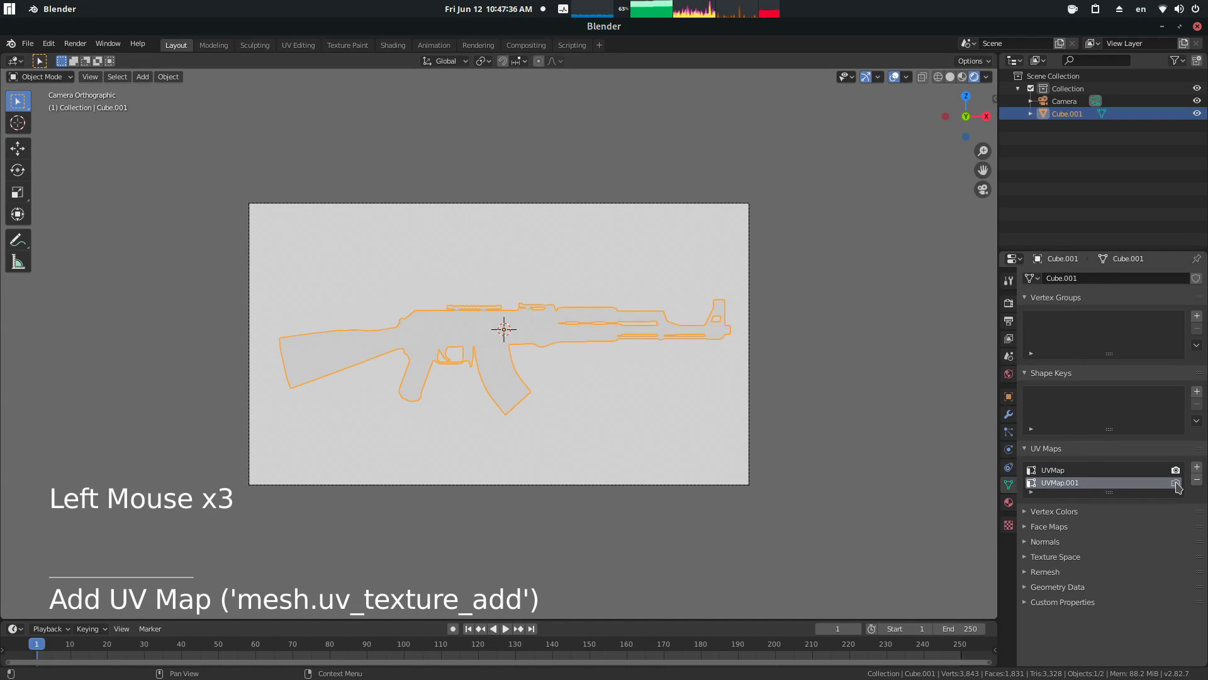
left_click(1176, 482)
Step: Project the entire rifle mesh from the camera view into UVMap.001 and check it in UV Editing
key("Tab")
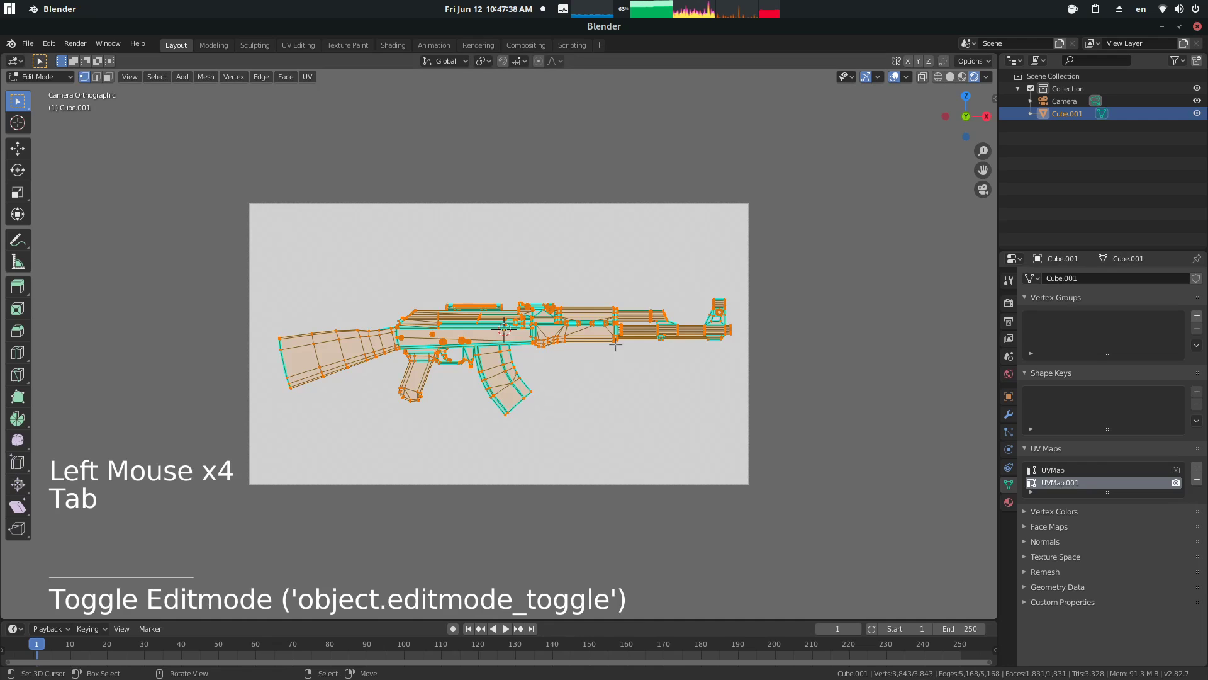
key("a")
key("u")
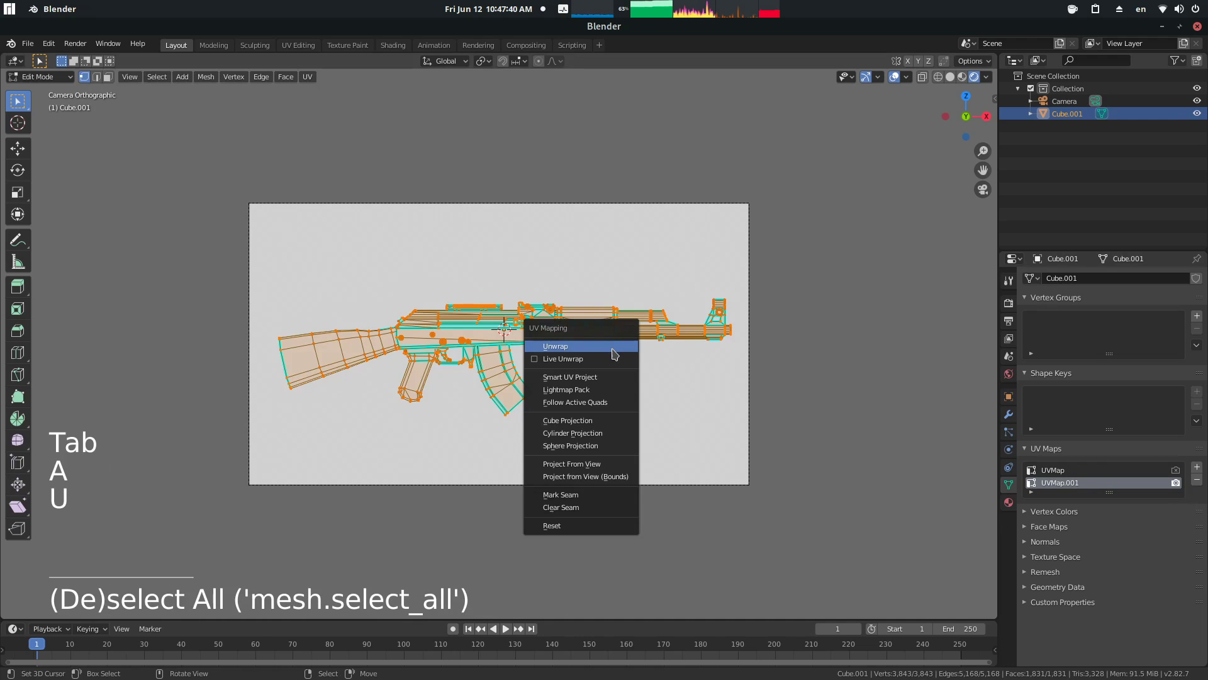
left_click(584, 466)
left_click(297, 45)
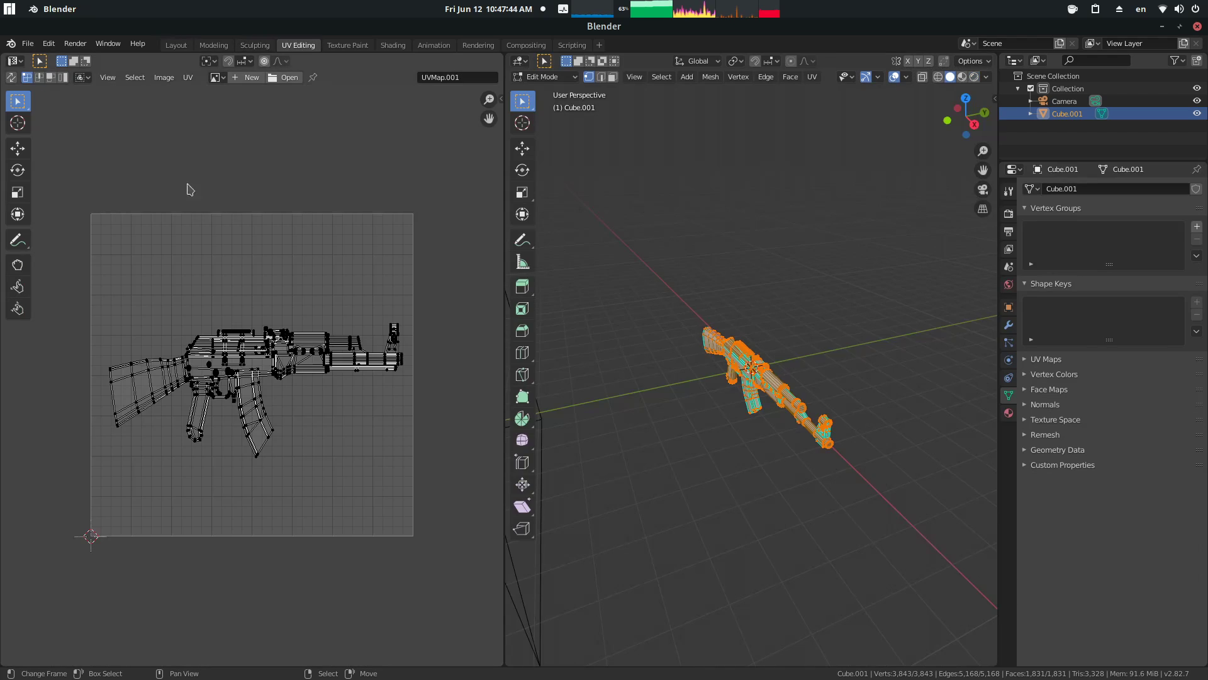
scroll(422, 379, "up", 2)
scroll(421, 378, "down", 1)
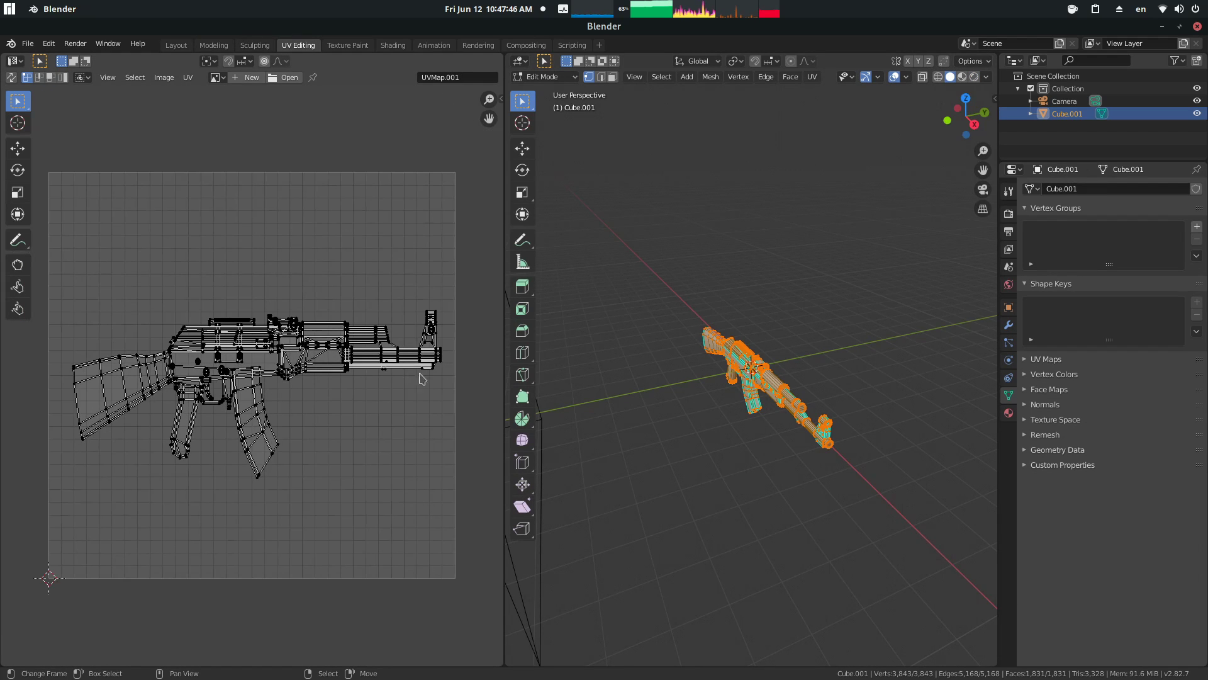
Step: Back in Layout, render the rifle's line art with F12
left_click(176, 46)
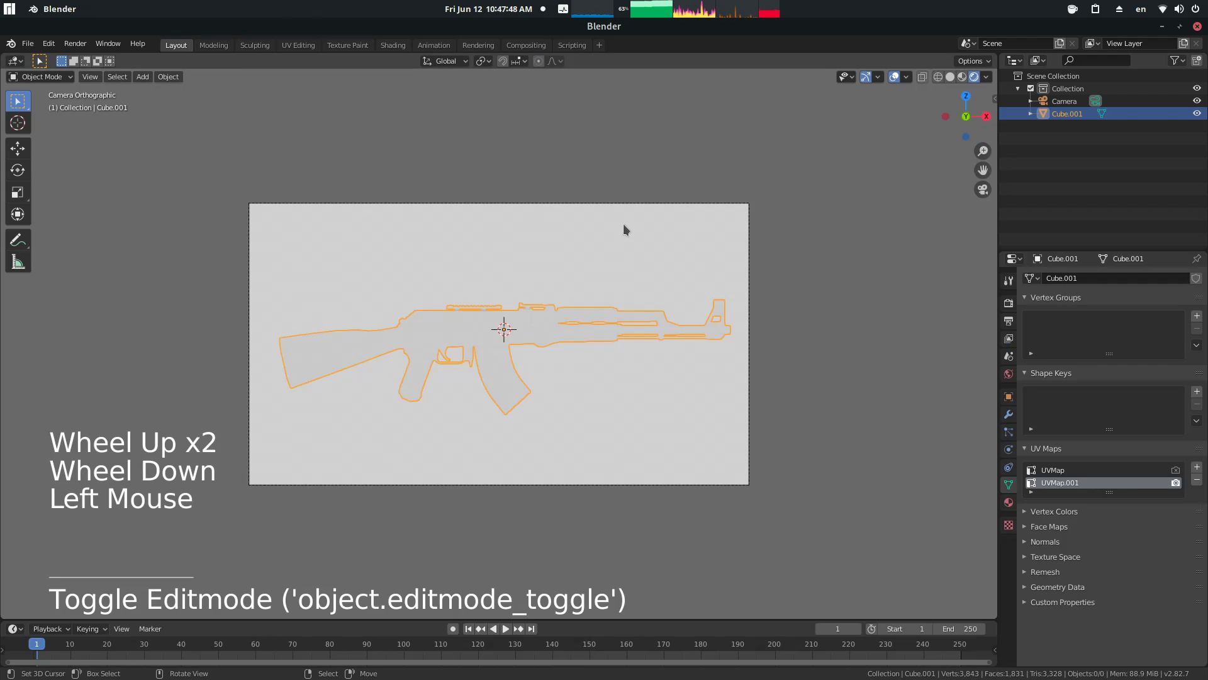
middle_click_drag(623, 224, 635, 247)
key("F12")
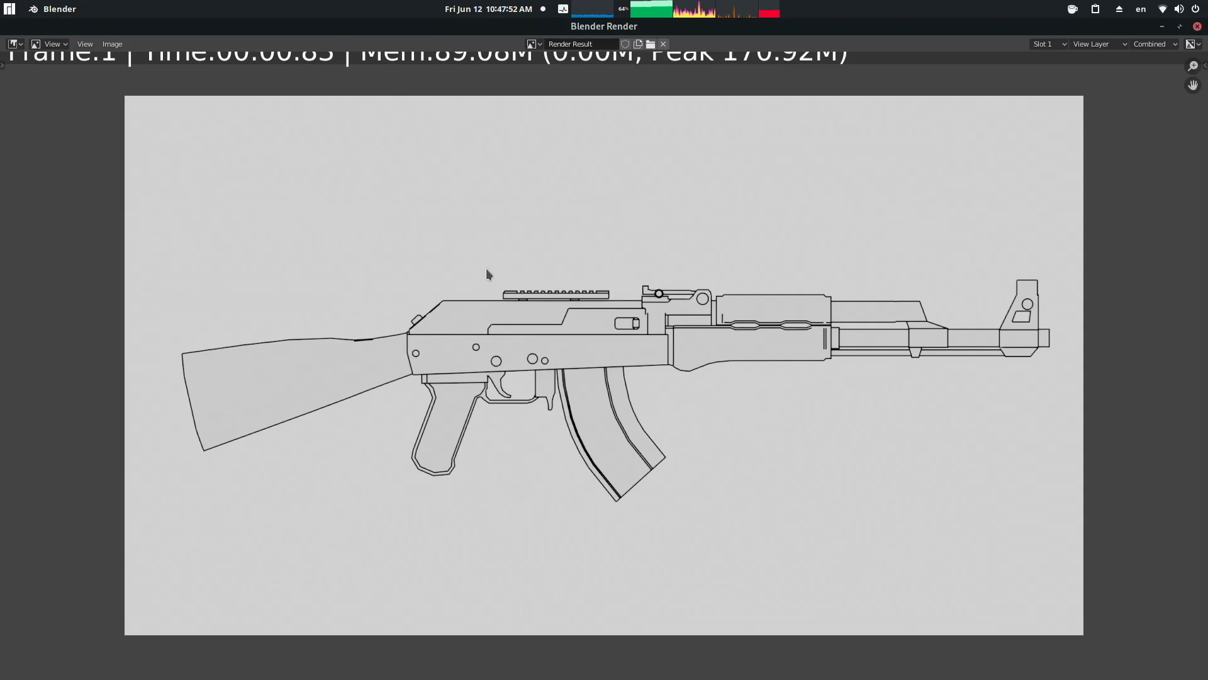
Step: Save the render as ak47.png in the SIREN SKINS folder via Save As Image
key("F3")
type("save as")
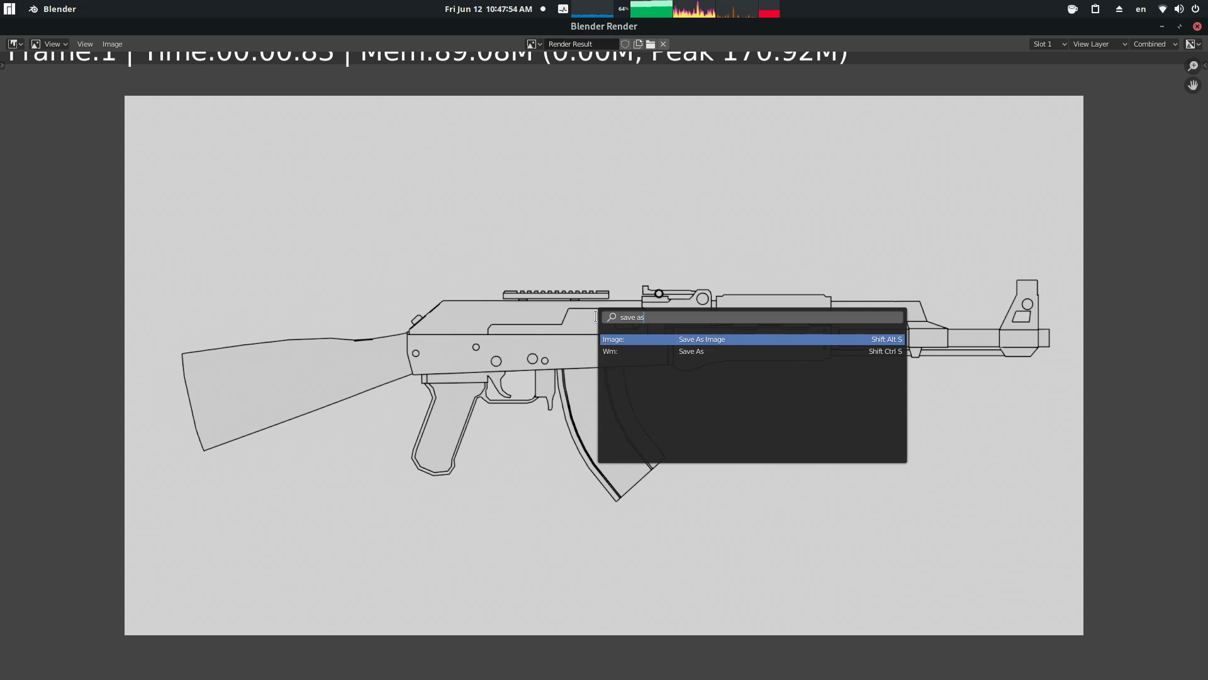
key("Return")
left_click(327, 333)
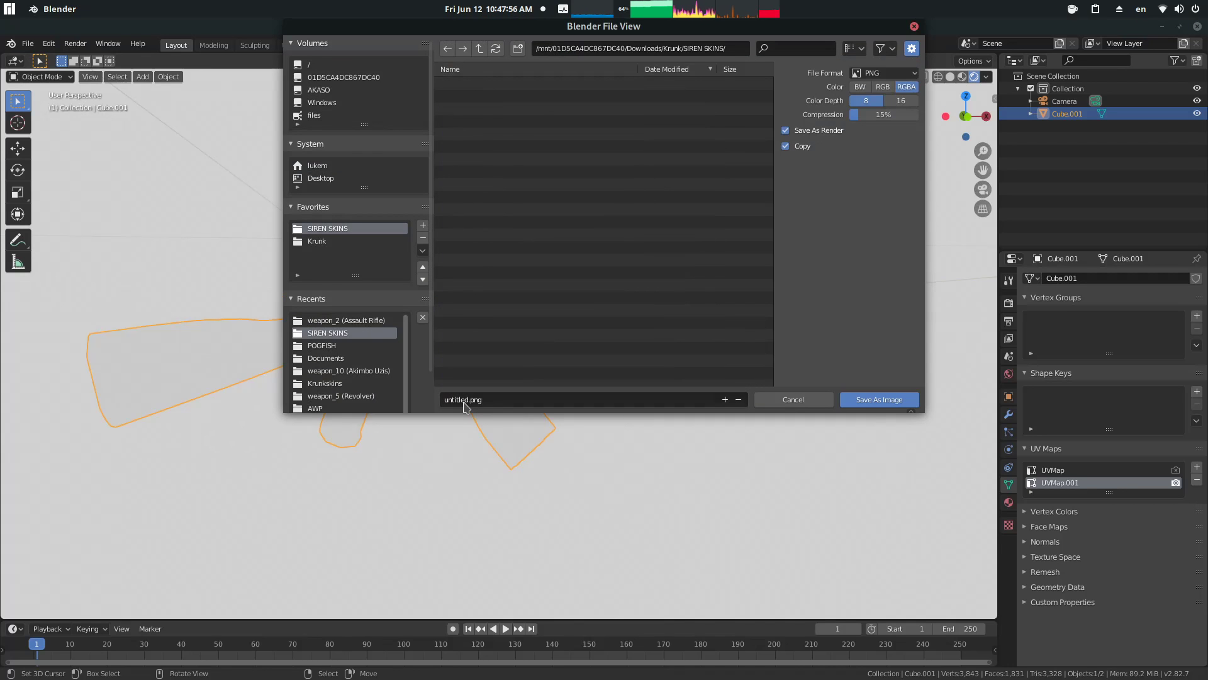
left_click(462, 400)
double_click(462, 401)
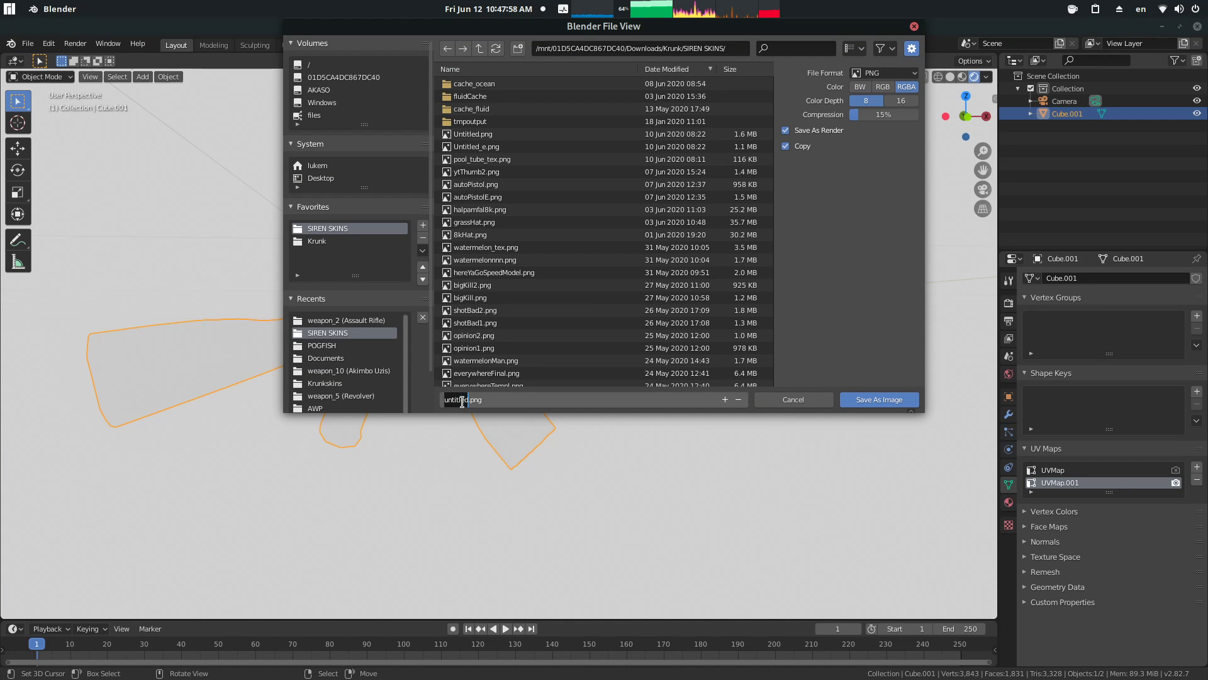
type("ak47")
key("Return")
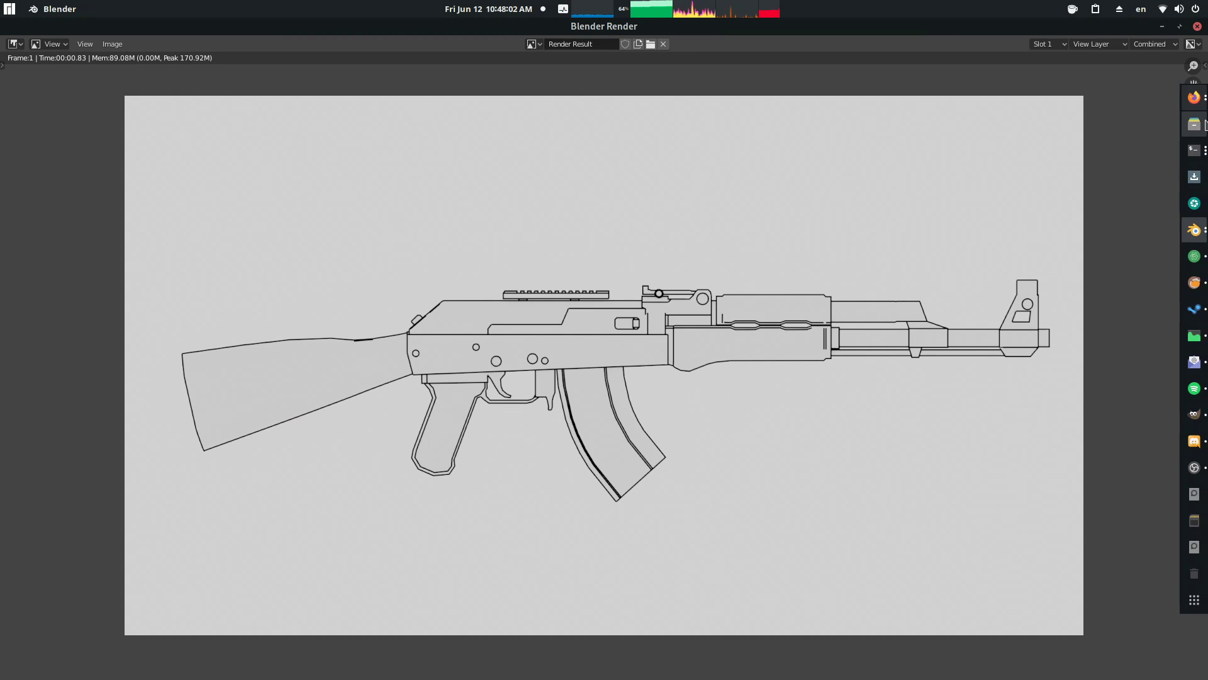
Step: Open AKOut.png from Krunk > SIREN SKINS in GNU Image Manipulation Program
left_click(1194, 124)
left_click_drag(248, 49, 573, 142)
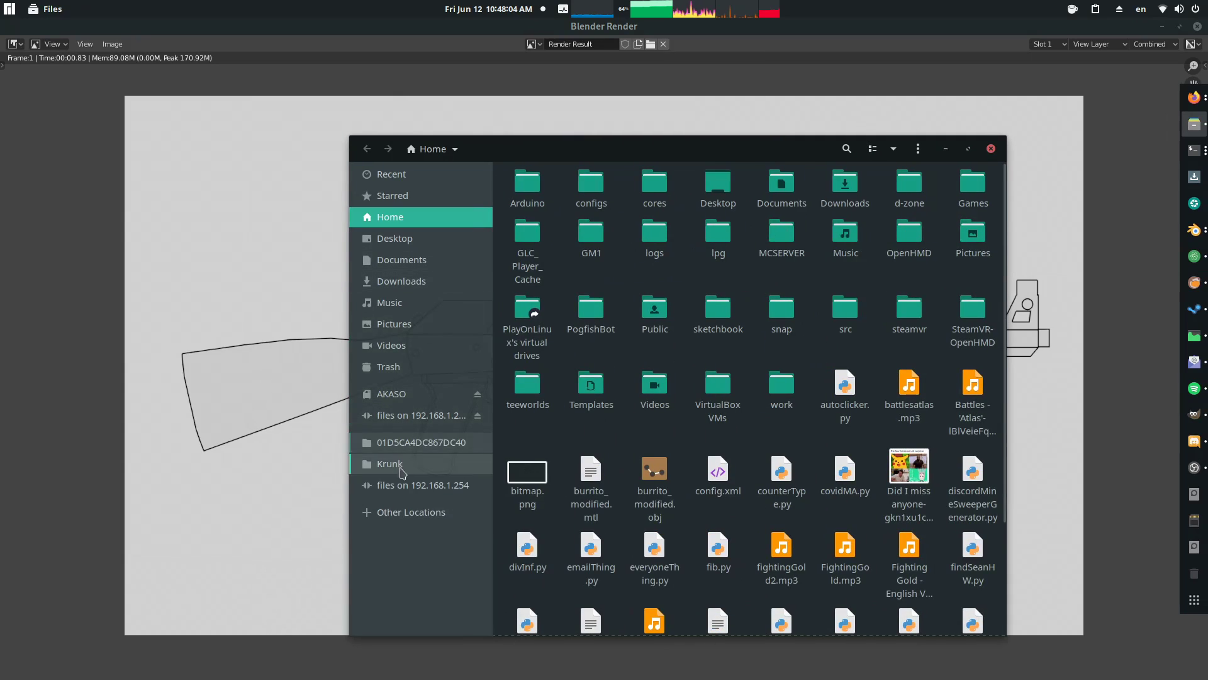
left_click(388, 463)
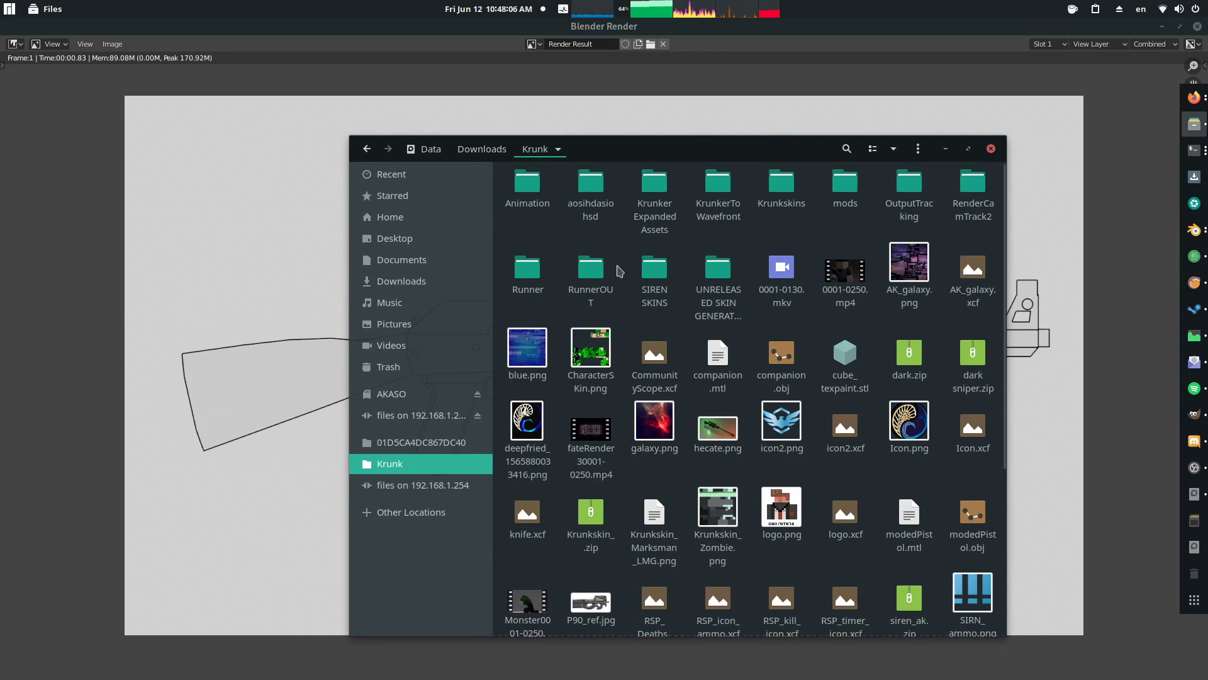
double_click(642, 266)
left_click_drag(668, 150, 579, 109)
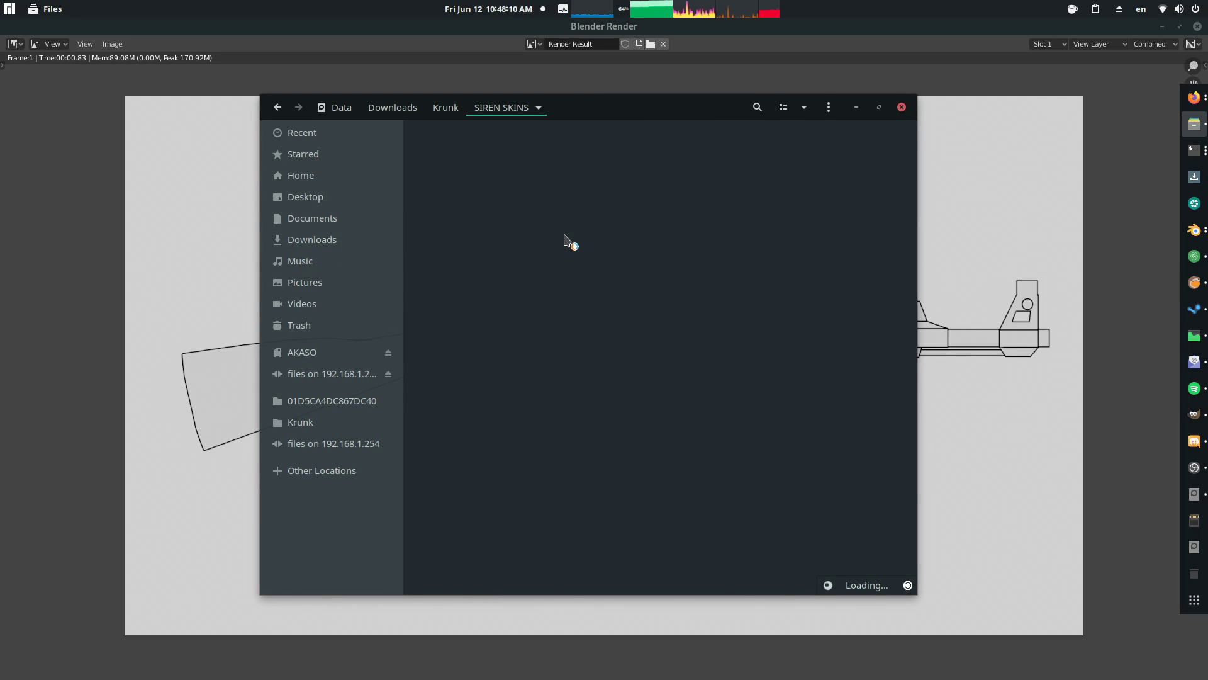
right_click(694, 155)
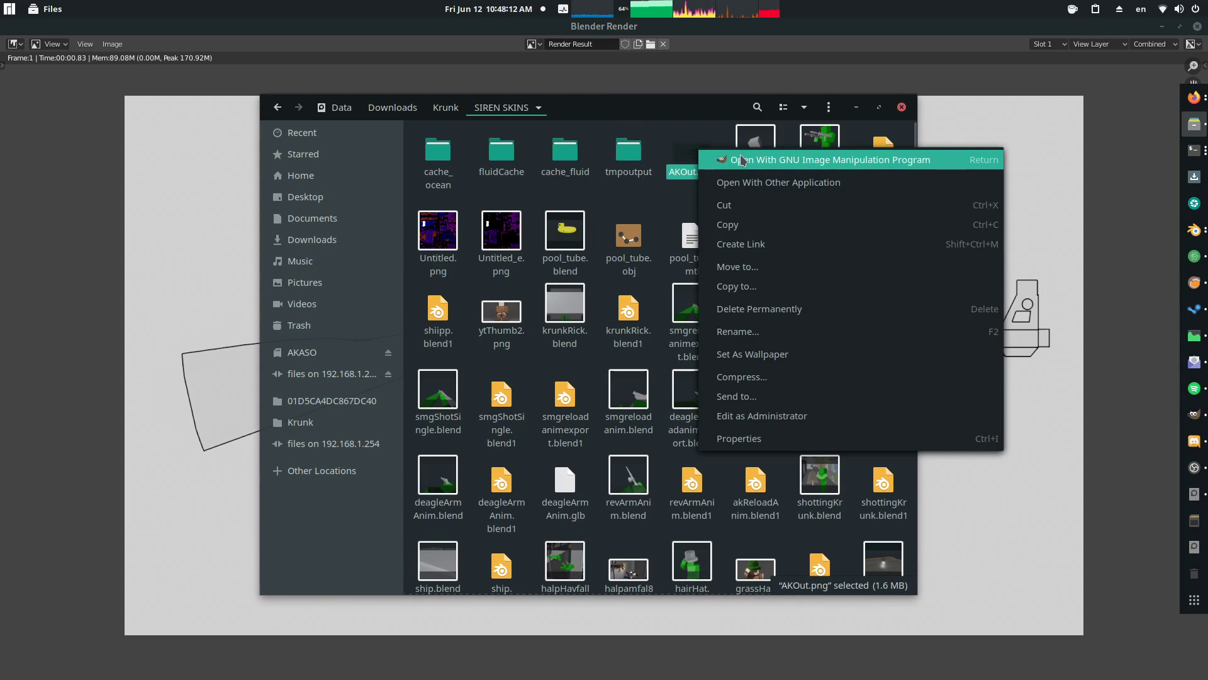
left_click(730, 159)
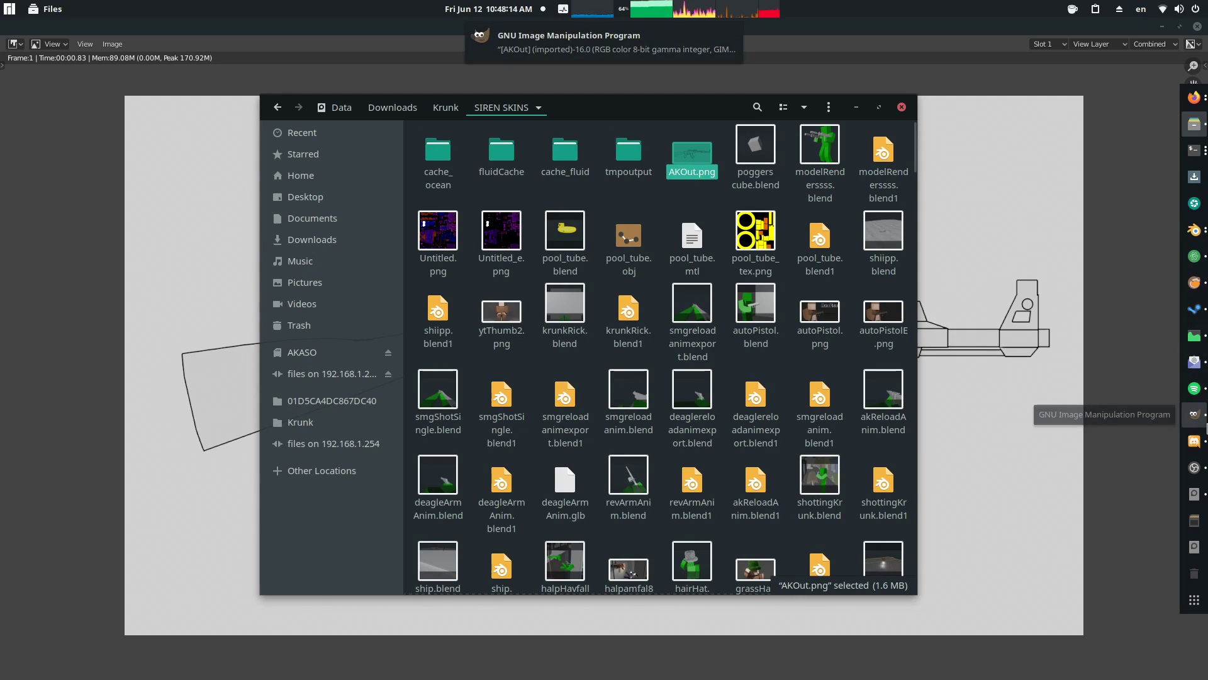
left_click(1193, 414)
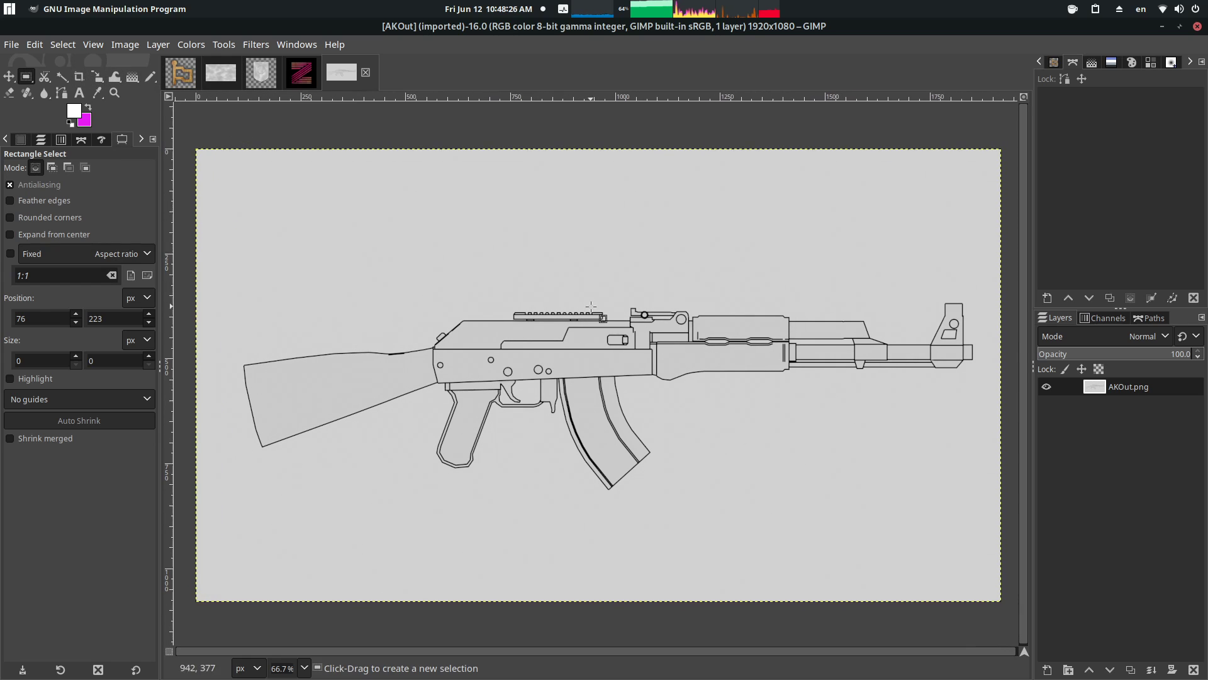
Step: Fuzzy-select the stock, add a hornTop layer, and fill it with a magenta-to-red gradient
key("u")
left_click_drag(351, 380, 489, 244)
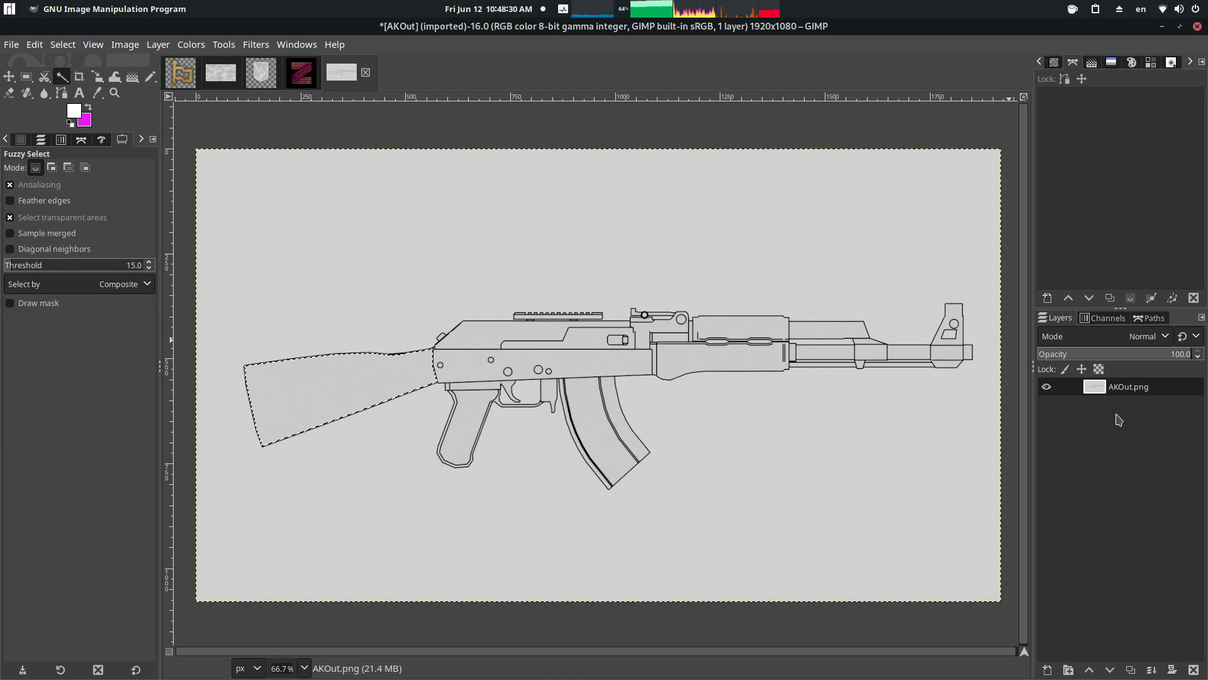
left_click(1049, 671)
key("Return")
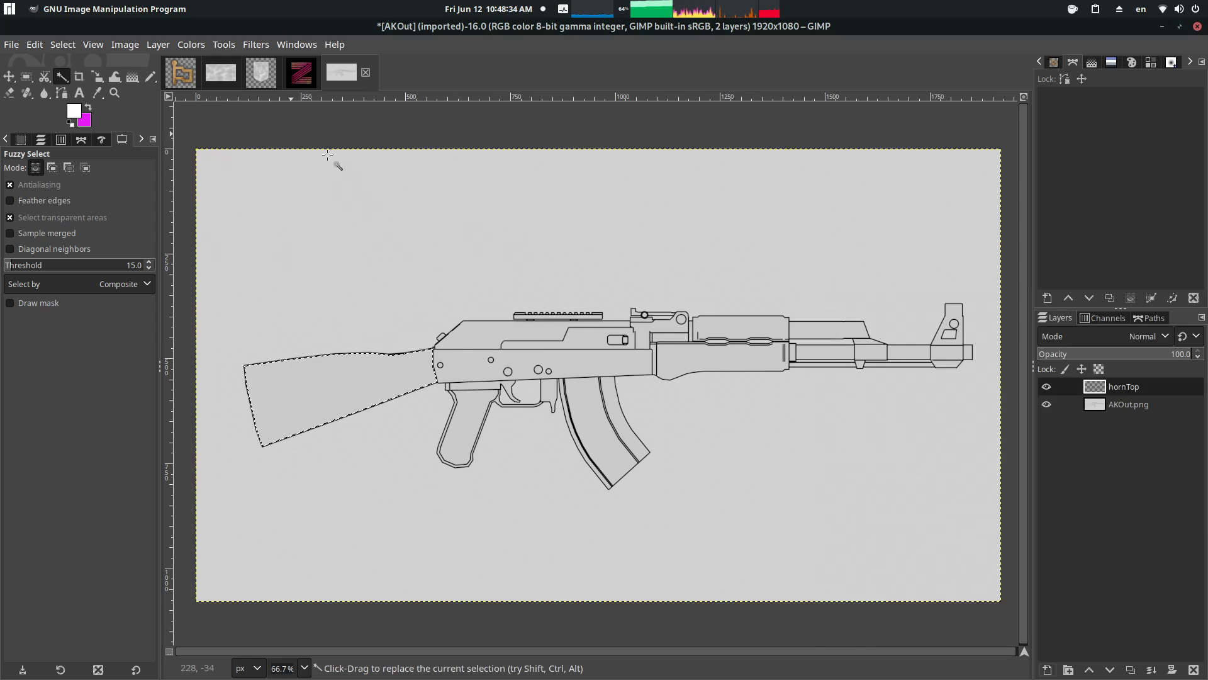
left_click(74, 112)
left_click(146, 56)
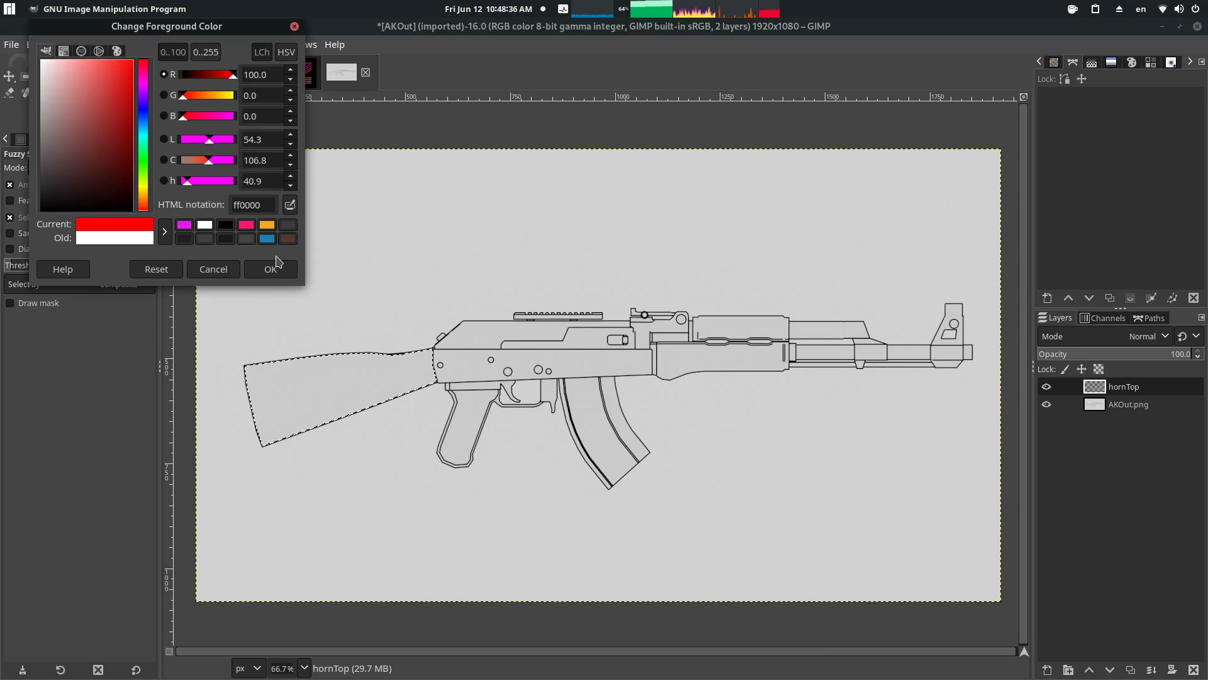
left_click(265, 267)
key("g")
left_click_drag(262, 396, 433, 369)
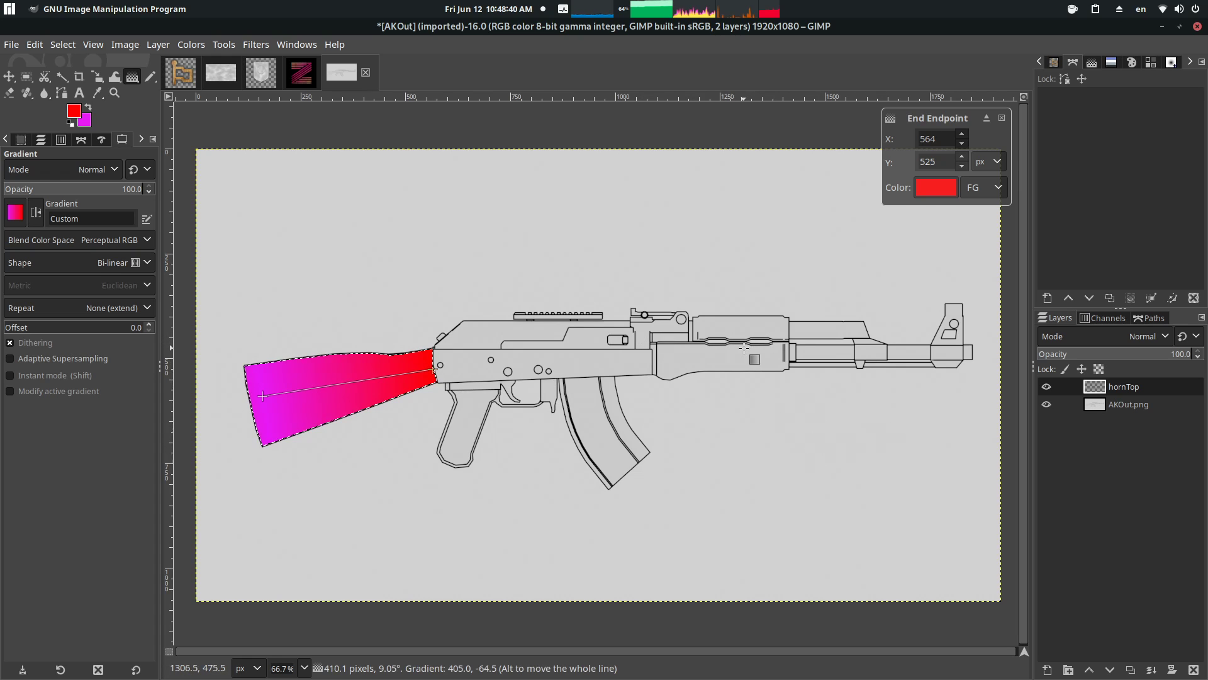
Step: Select the receiver region from AKOut.png and choose a light blue foreground on hornTop
key("u")
left_click(1123, 405)
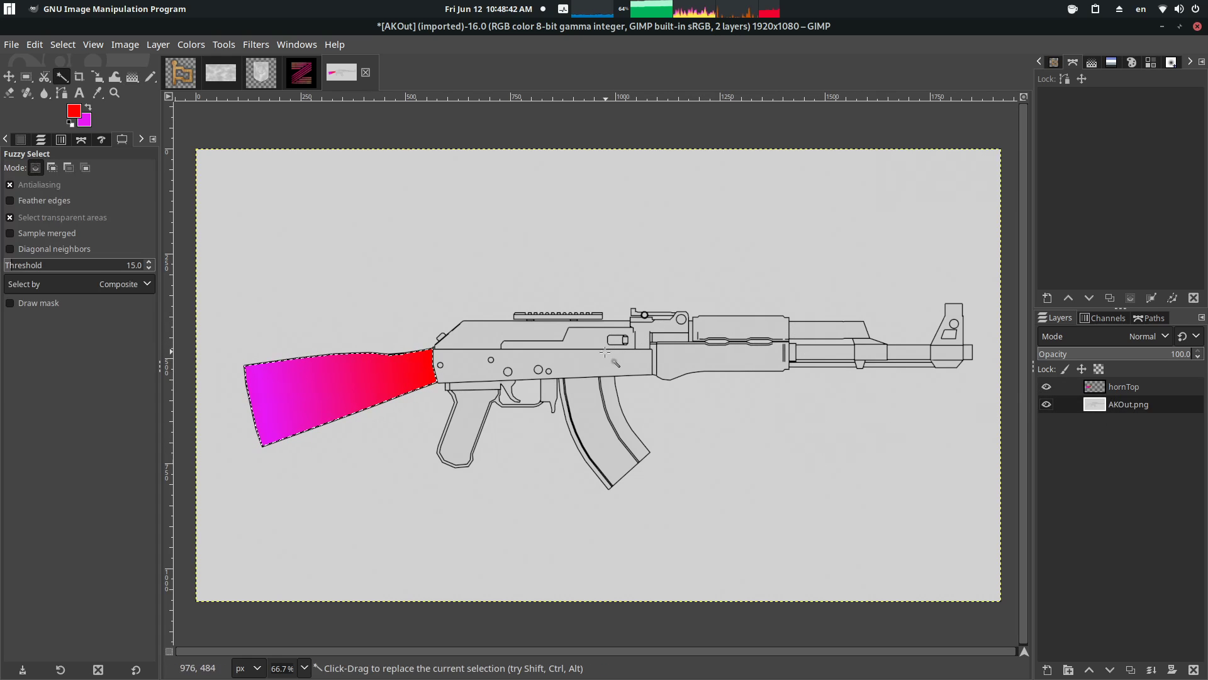
left_click_drag(605, 353, 615, 353)
left_click(1123, 387)
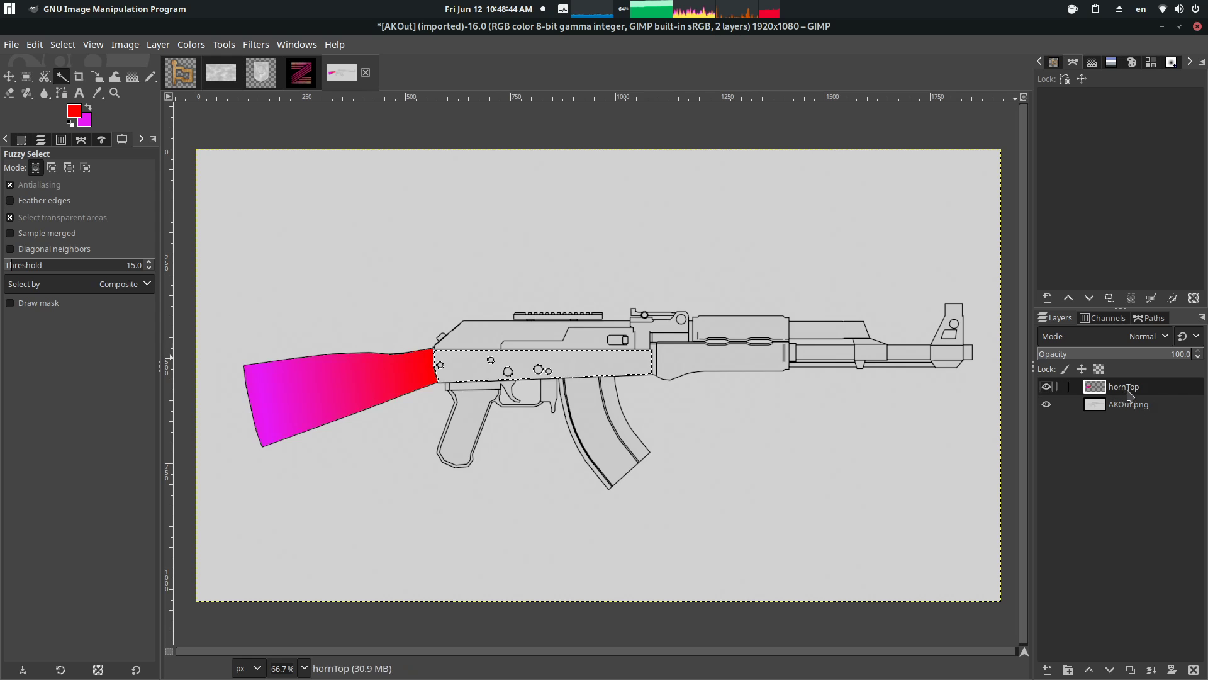
left_click(73, 111)
left_click(144, 143)
left_click_drag(145, 144, 144, 129)
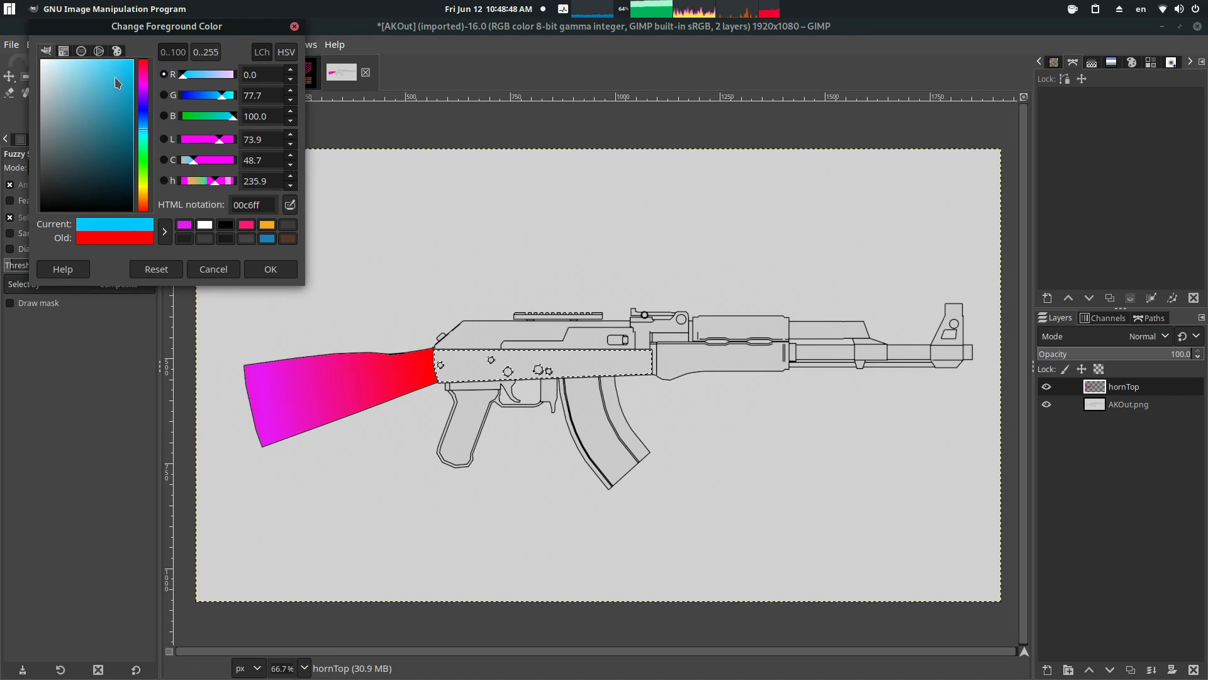
left_click(289, 270)
Step: Fill the receiver with a linear magenta-to-blue gradient, then clear the selection
key("g")
left_click_drag(558, 285, 596, 398)
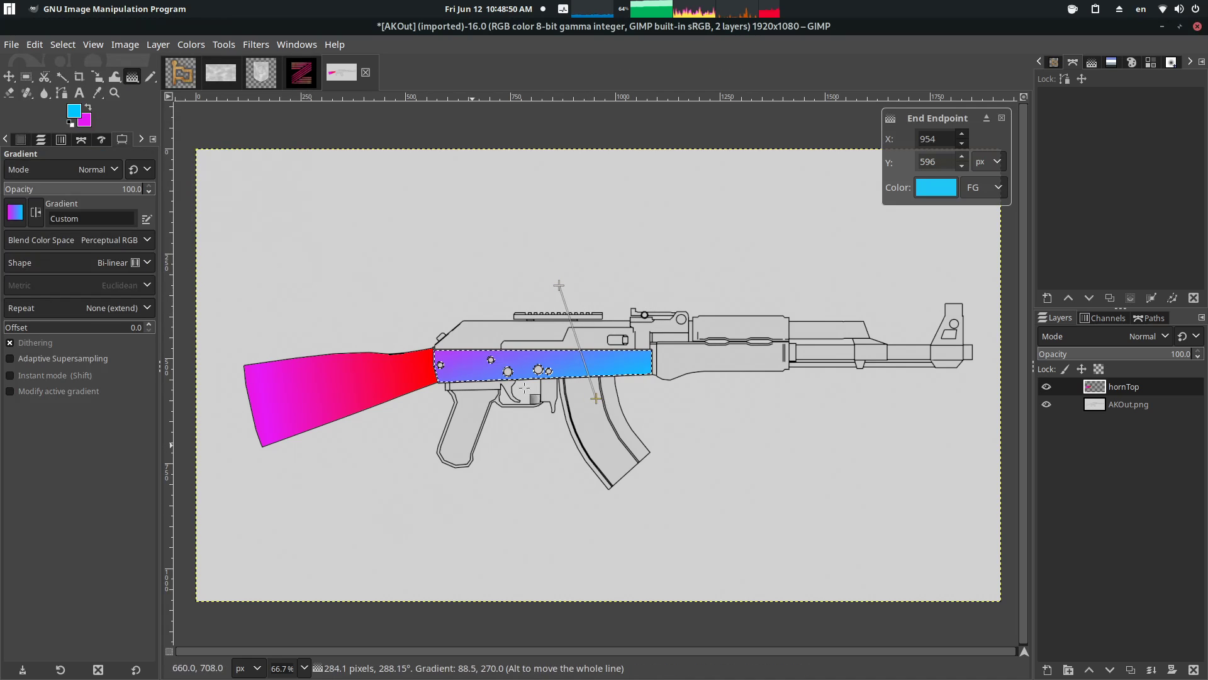
left_click_drag(554, 285, 535, 328)
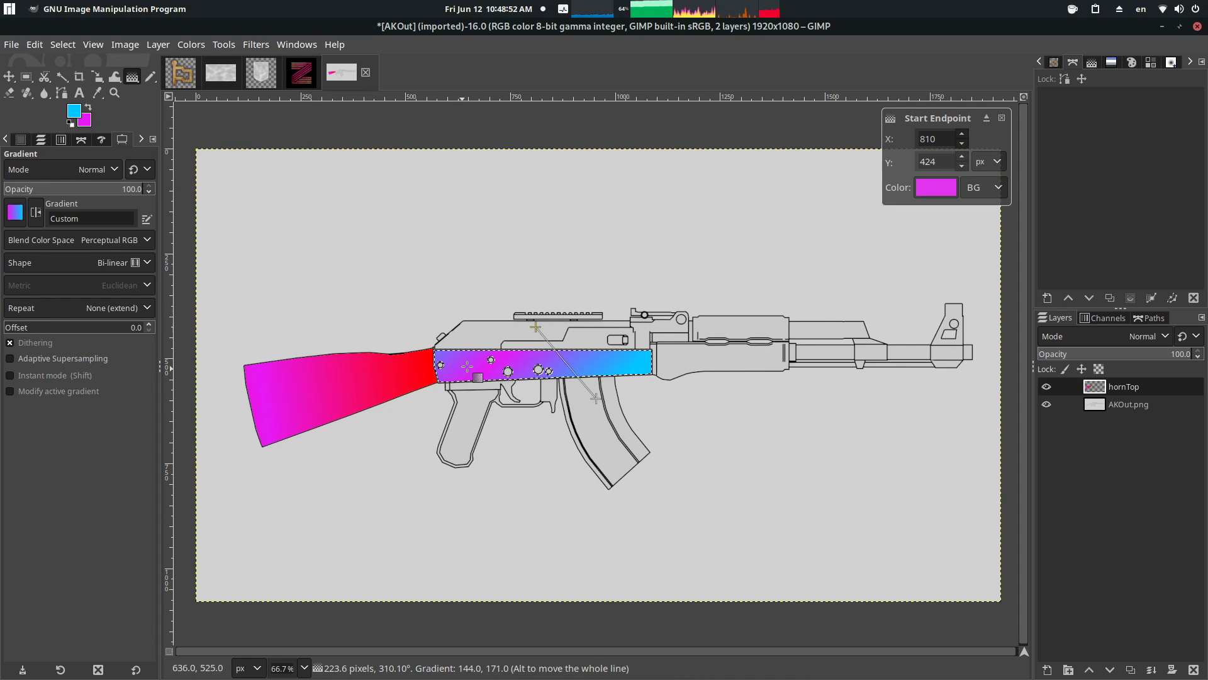
left_click(95, 262)
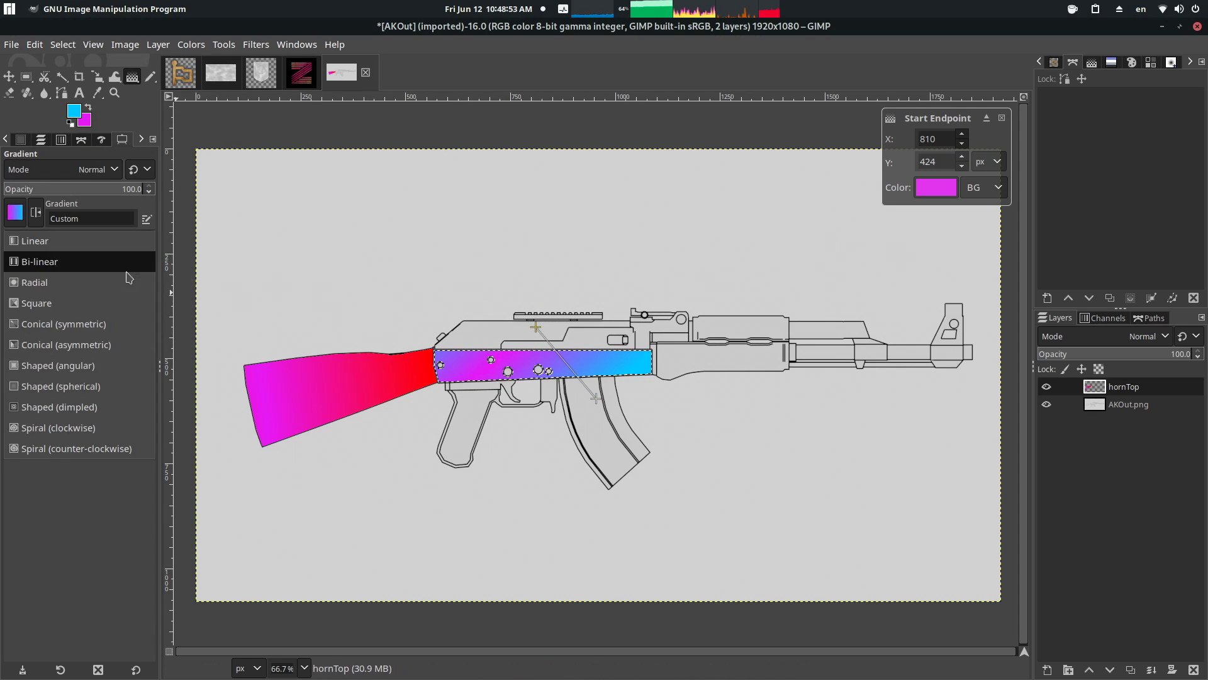
left_click(97, 243)
key("r")
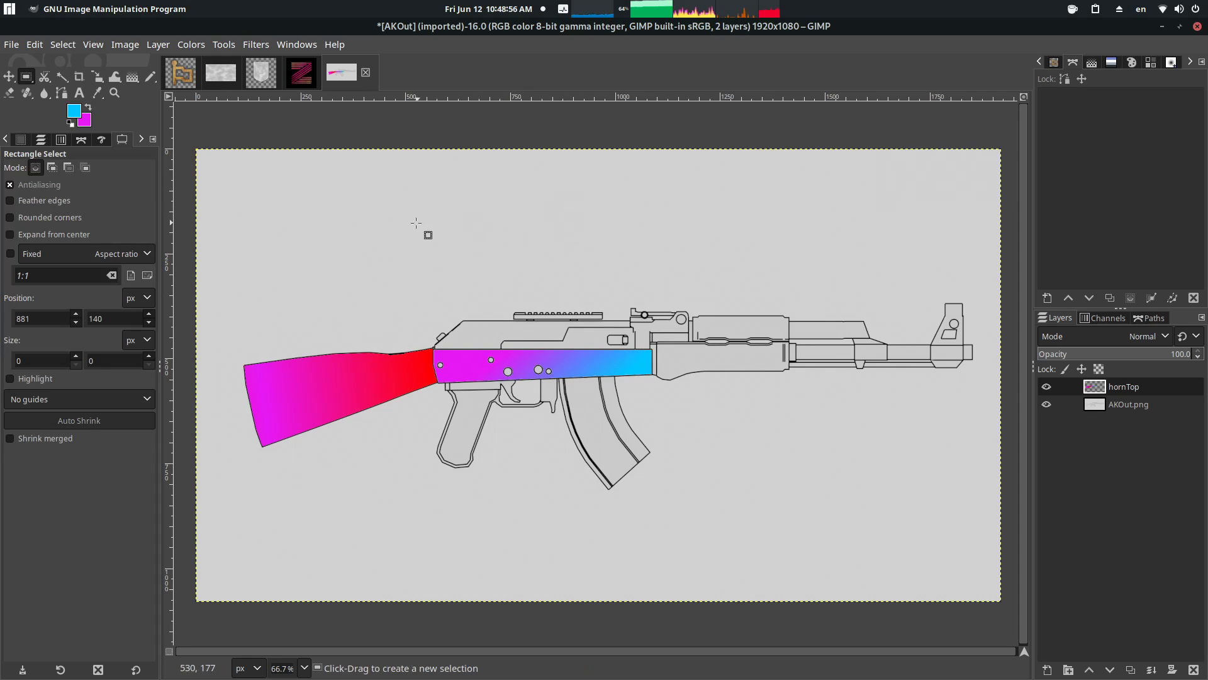
left_click(521, 220)
middle_click_drag(521, 220, 519, 220)
scroll(588, 200, "right", 1)
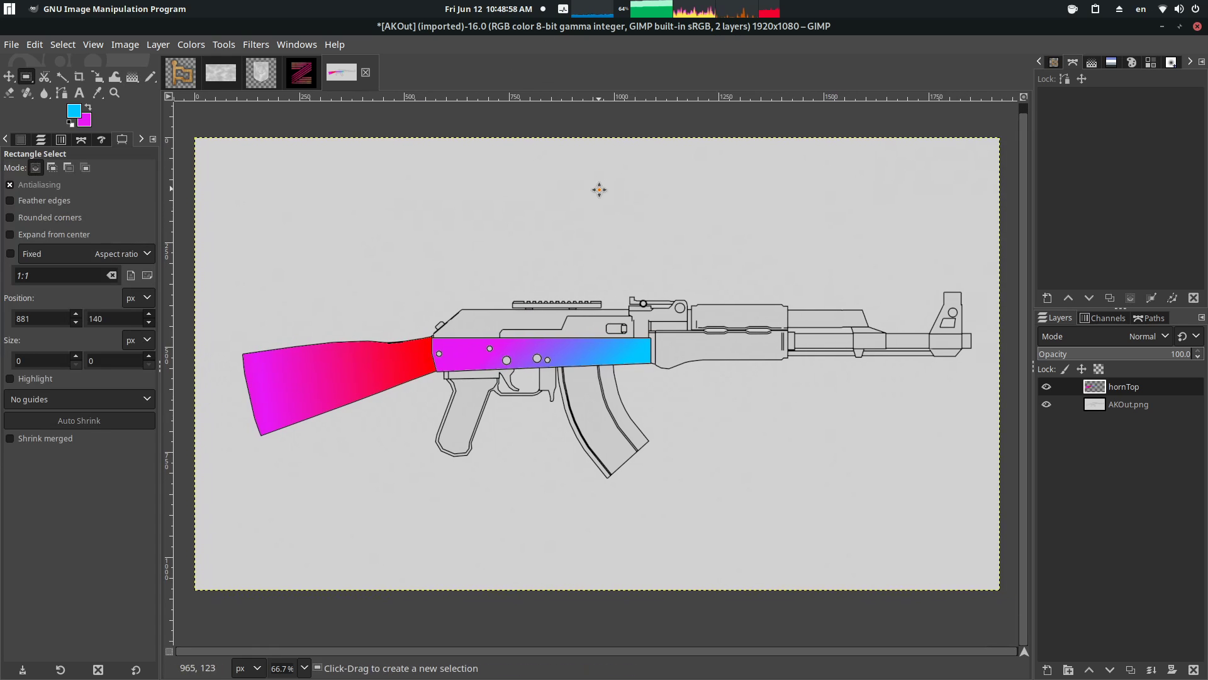
Step: Export the image as AKOut2.png to SIREN SKINS, then close Blender's render result window
key("ctrl+shift+e")
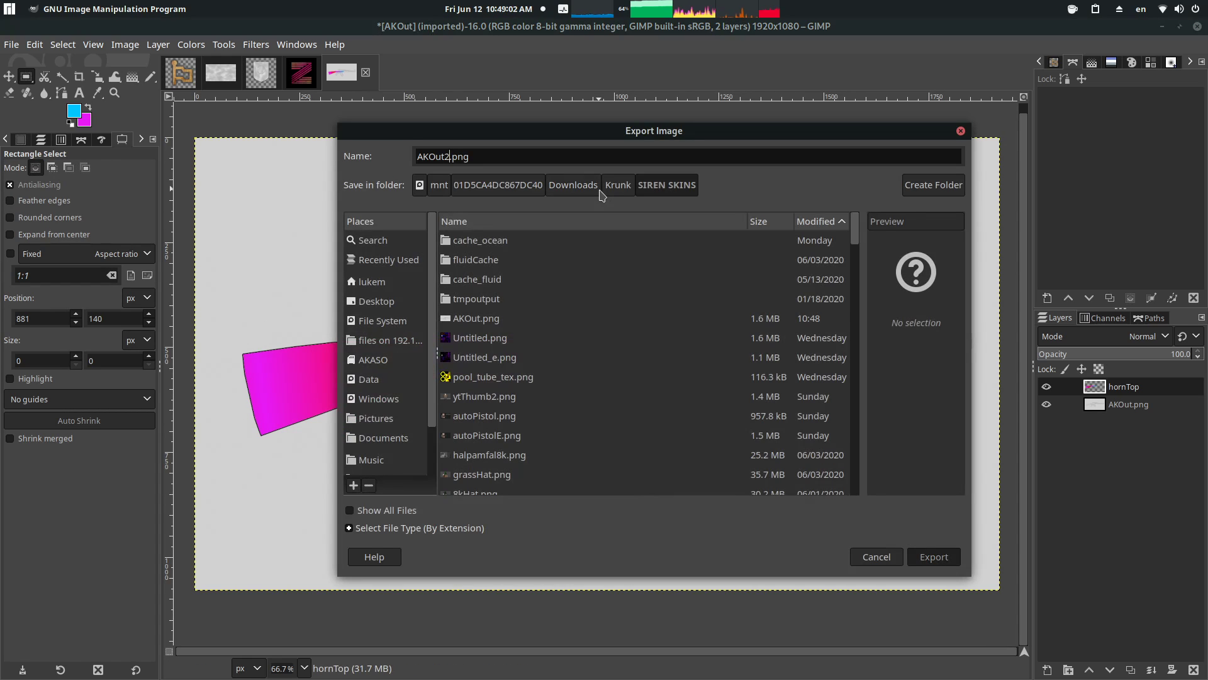
key("Return")
key("Return")
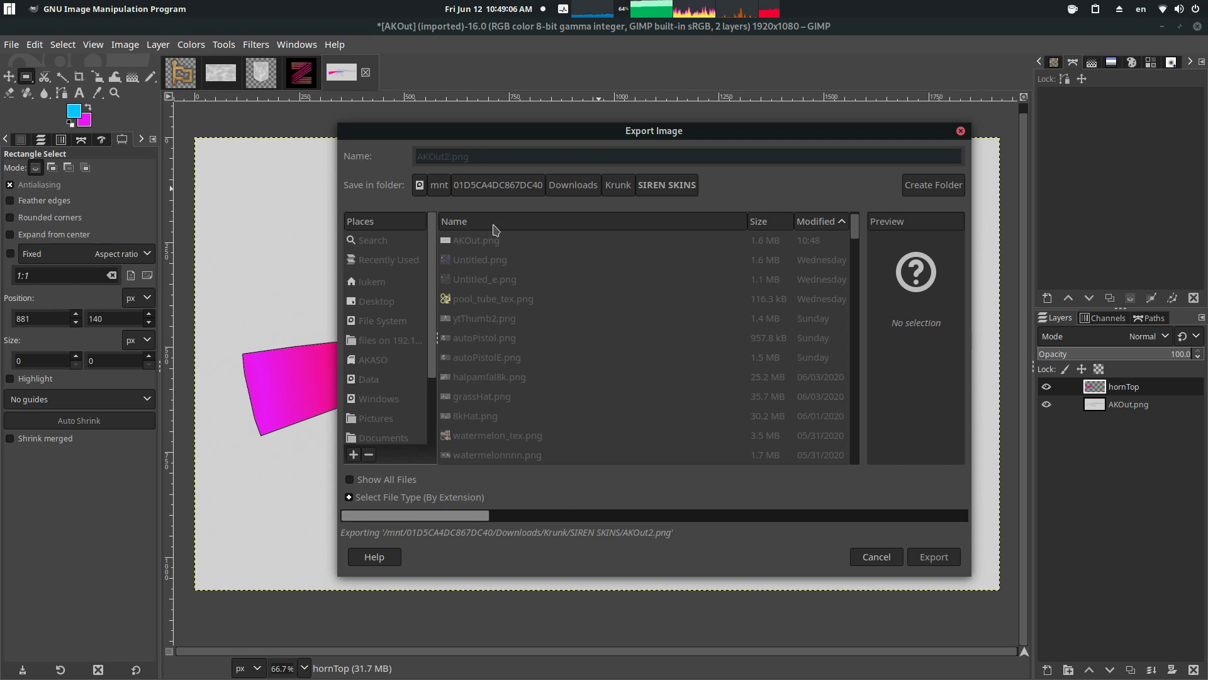
mouse_move(1203, 439)
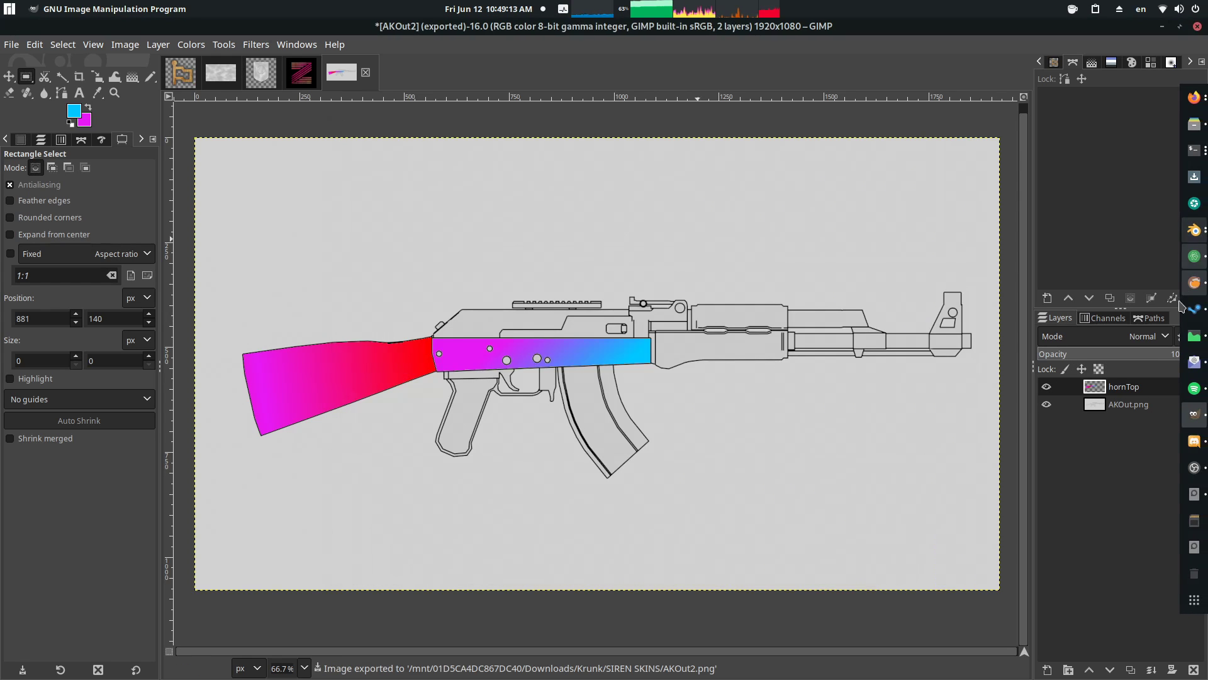
left_click(1193, 230)
left_click(1197, 26)
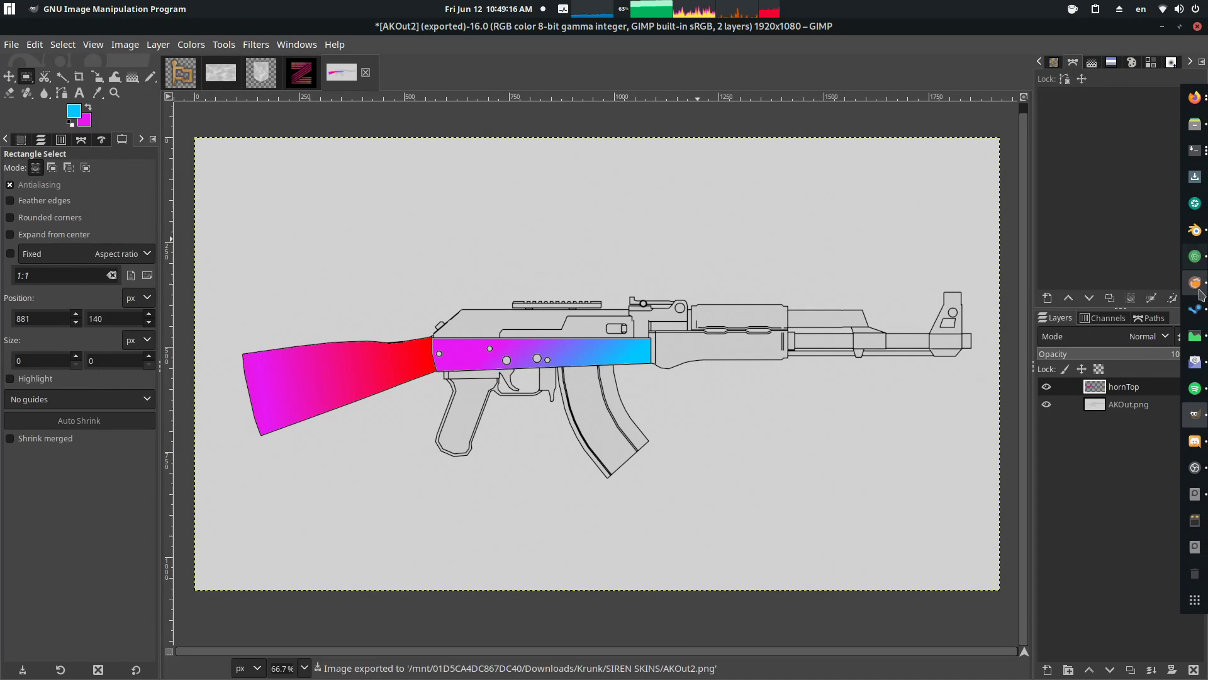
Step: In Shading, add an Image Texture node loading AKOut2.png from SIREN SKINS into Base Color
left_click(1194, 230)
middle_click_drag(503, 264, 491, 302)
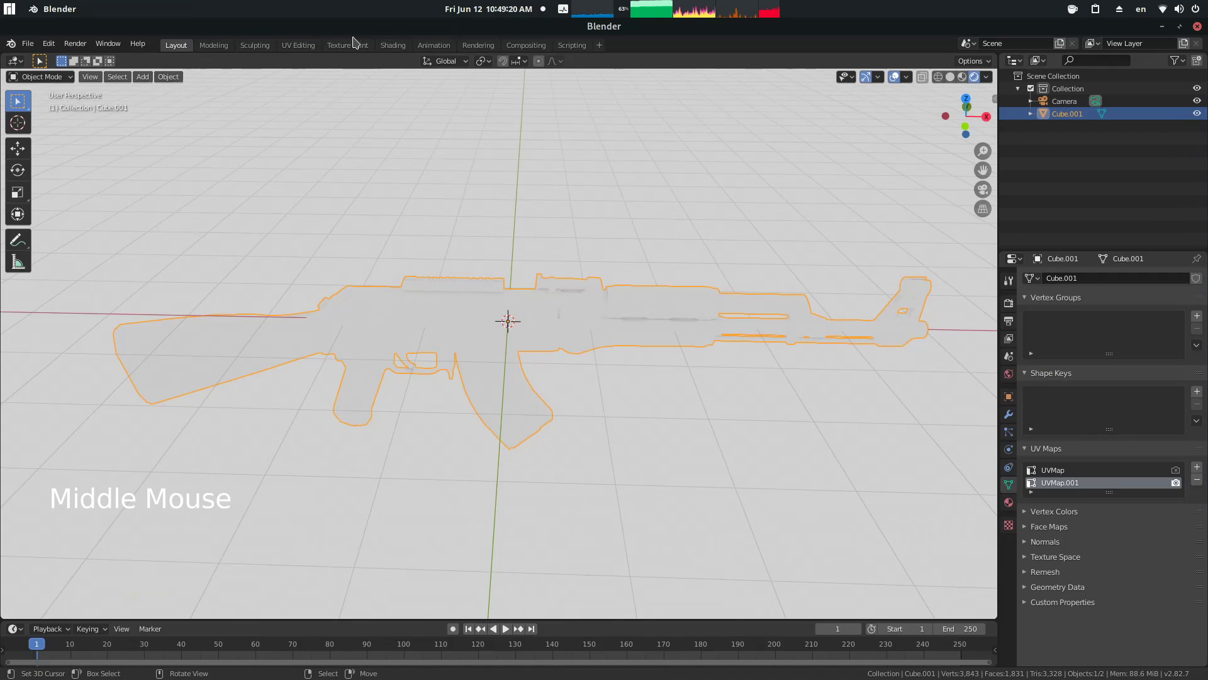
left_click(393, 45)
key("shift+a")
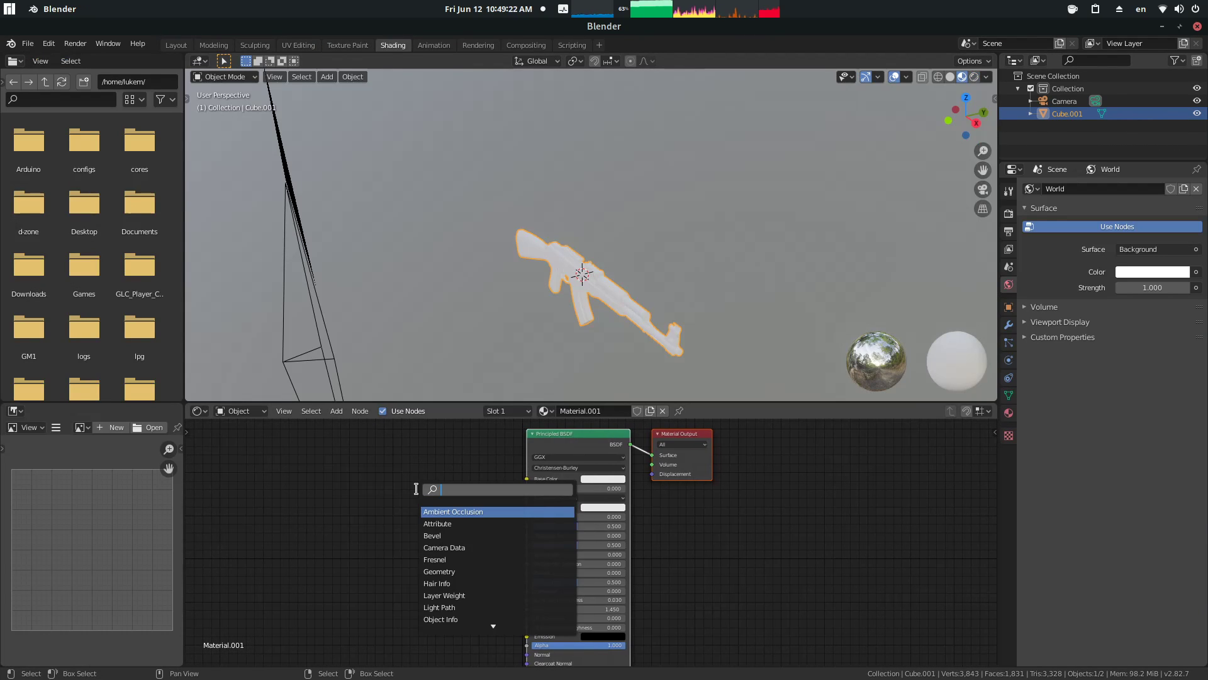
type("image")
key("Return")
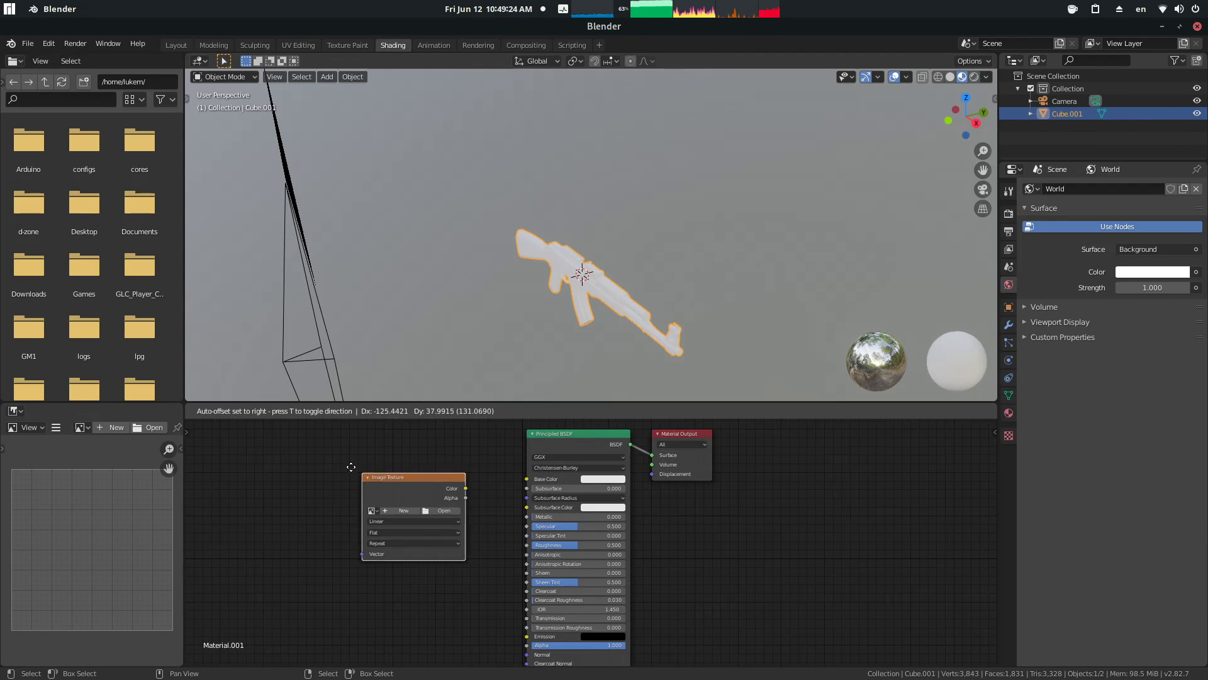
left_click(433, 499)
left_click_drag(457, 489, 528, 478)
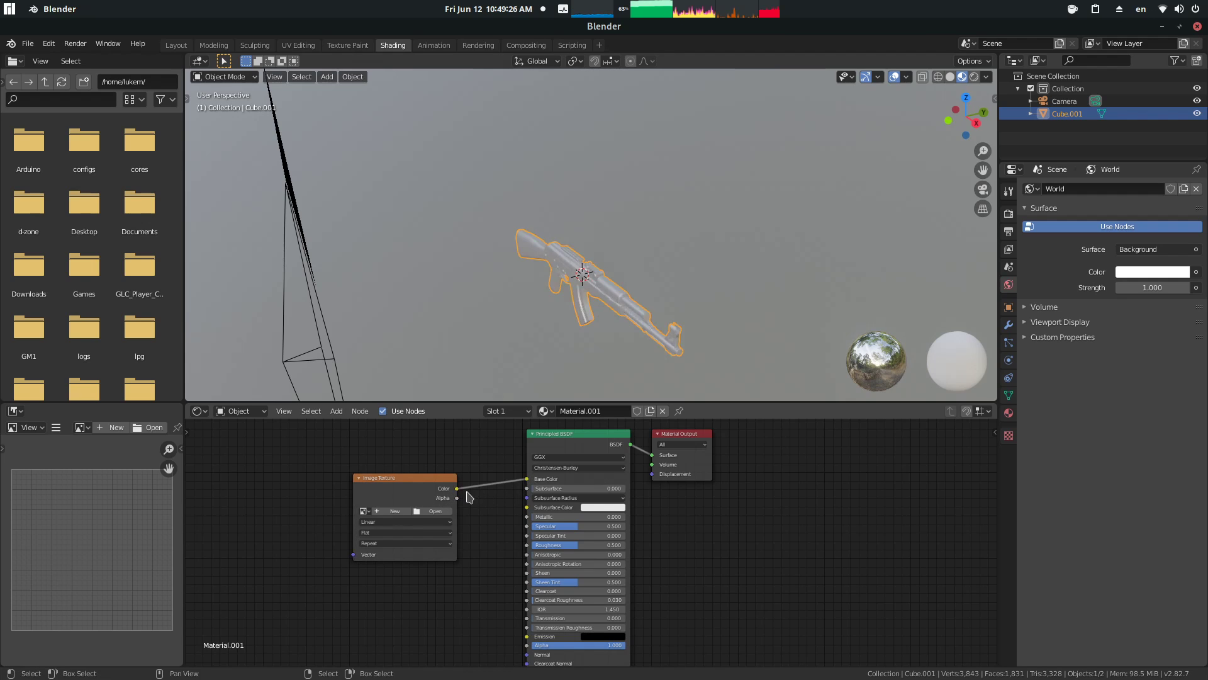
left_click(432, 512)
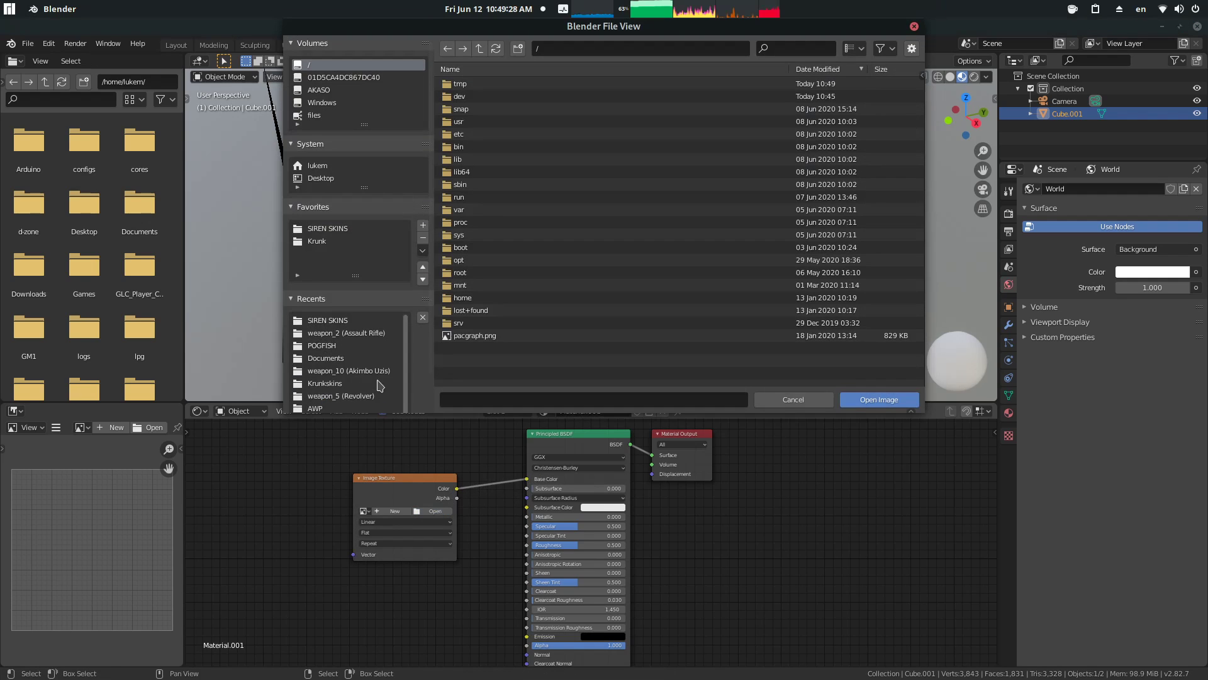
left_click(338, 319)
double_click(504, 134)
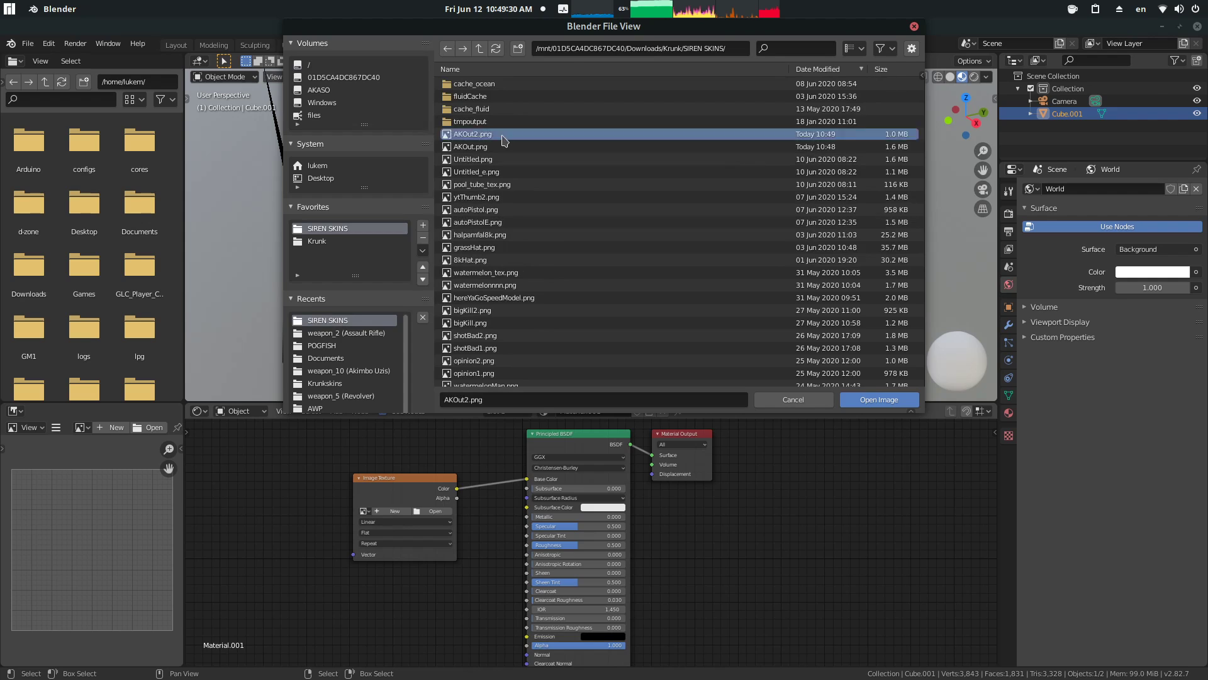
middle_click_drag(539, 219, 875, 188)
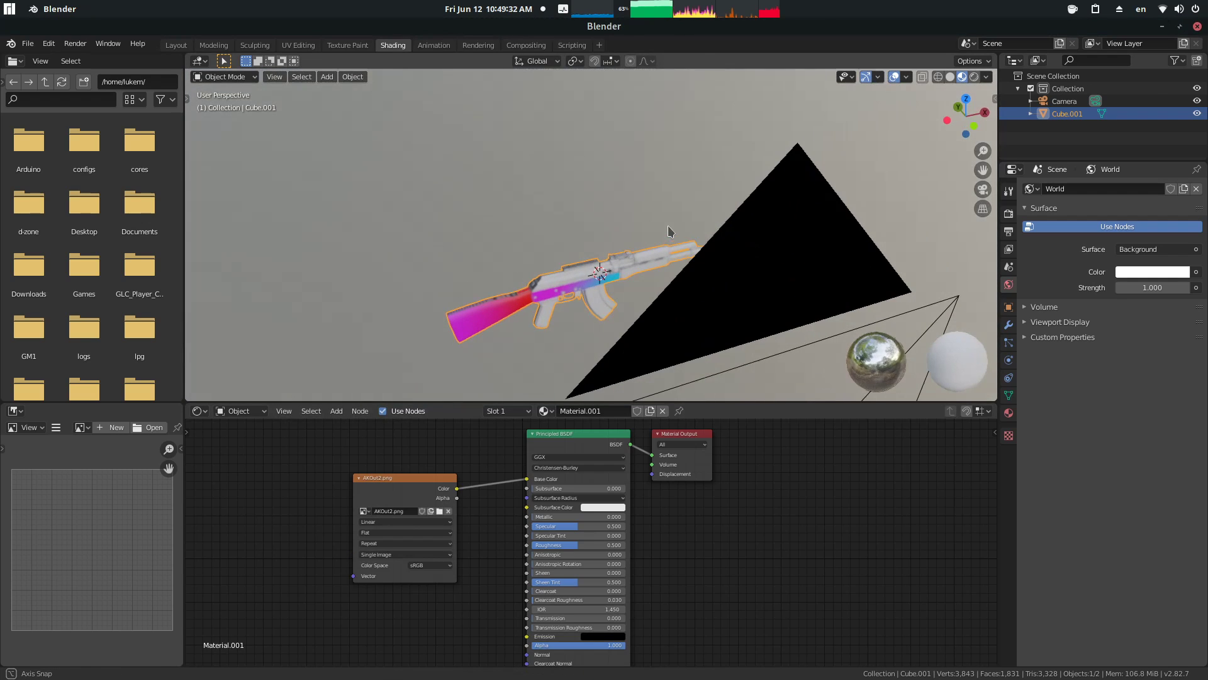
Step: Expand the UV Maps list in the rifle's Object Data properties
left_click(1008, 412)
left_click(1009, 395)
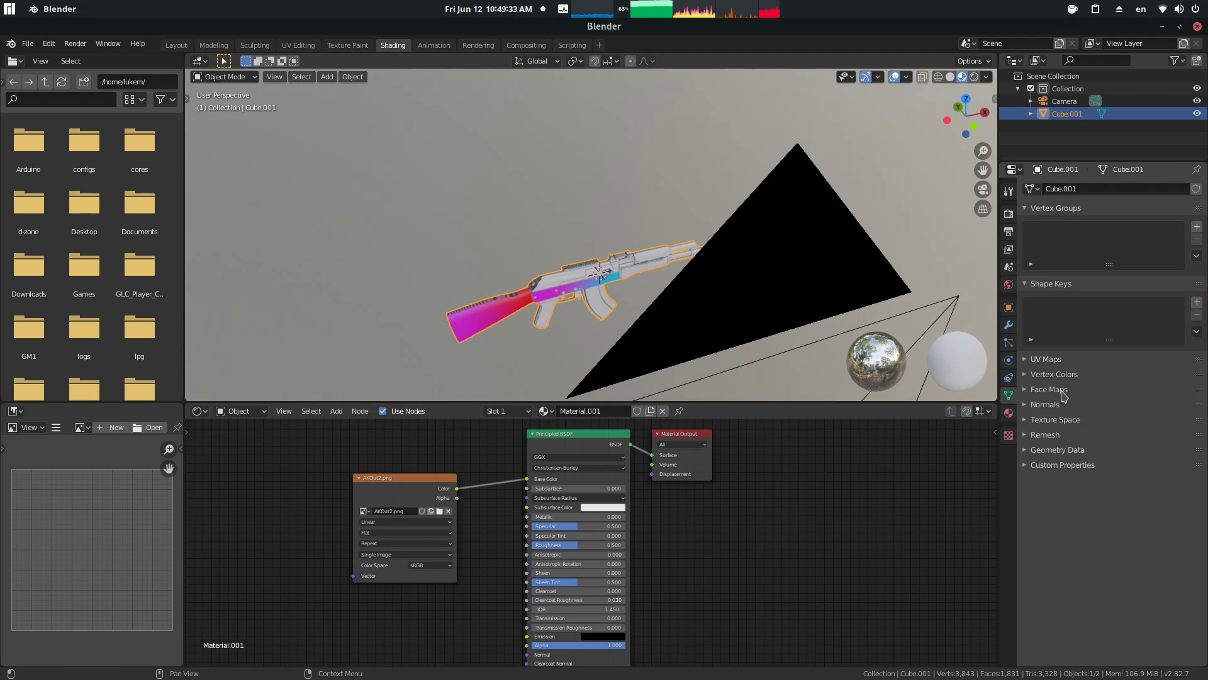
left_click(1046, 359)
middle_click_drag(616, 234, 440, 298)
scroll(670, 296, "up", 5)
scroll(673, 313, "up", 2)
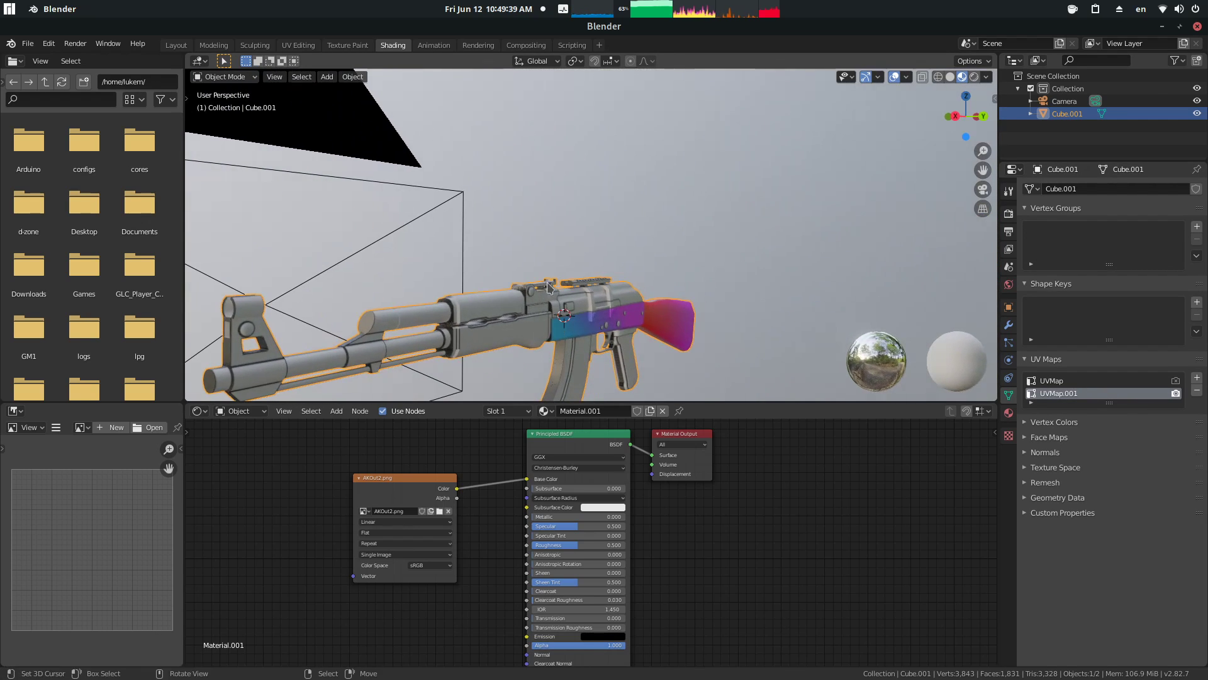
Step: In UV Editing, display the original UVMap layout to compare it with UVMap.001
left_click(174, 46)
middle_click_drag(445, 205, 450, 297)
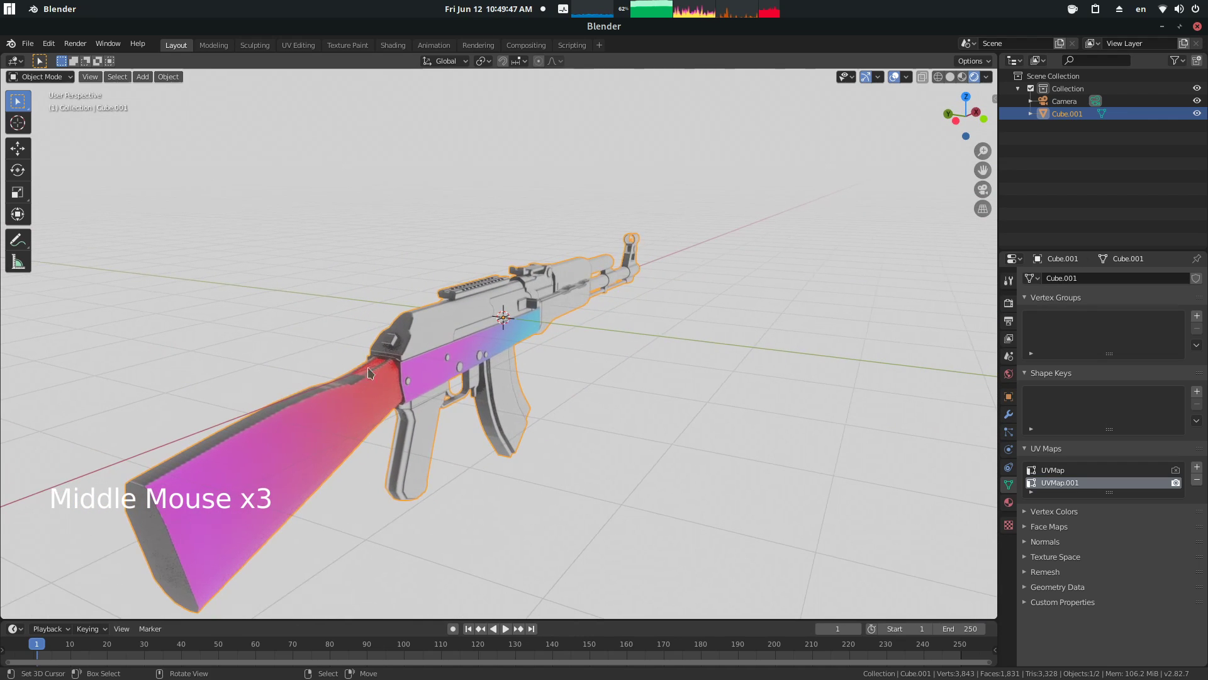
middle_click_drag(369, 373, 655, 262)
left_click(299, 45)
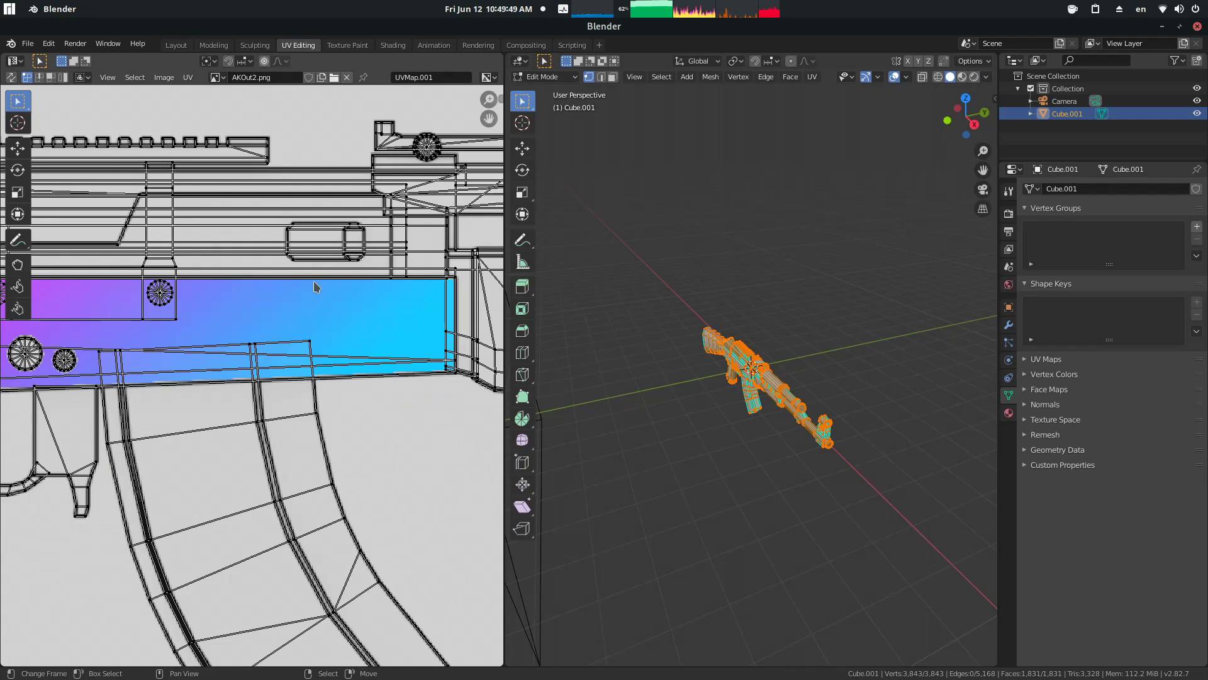
scroll(316, 287, "down", 5)
scroll(246, 380, "down", 3)
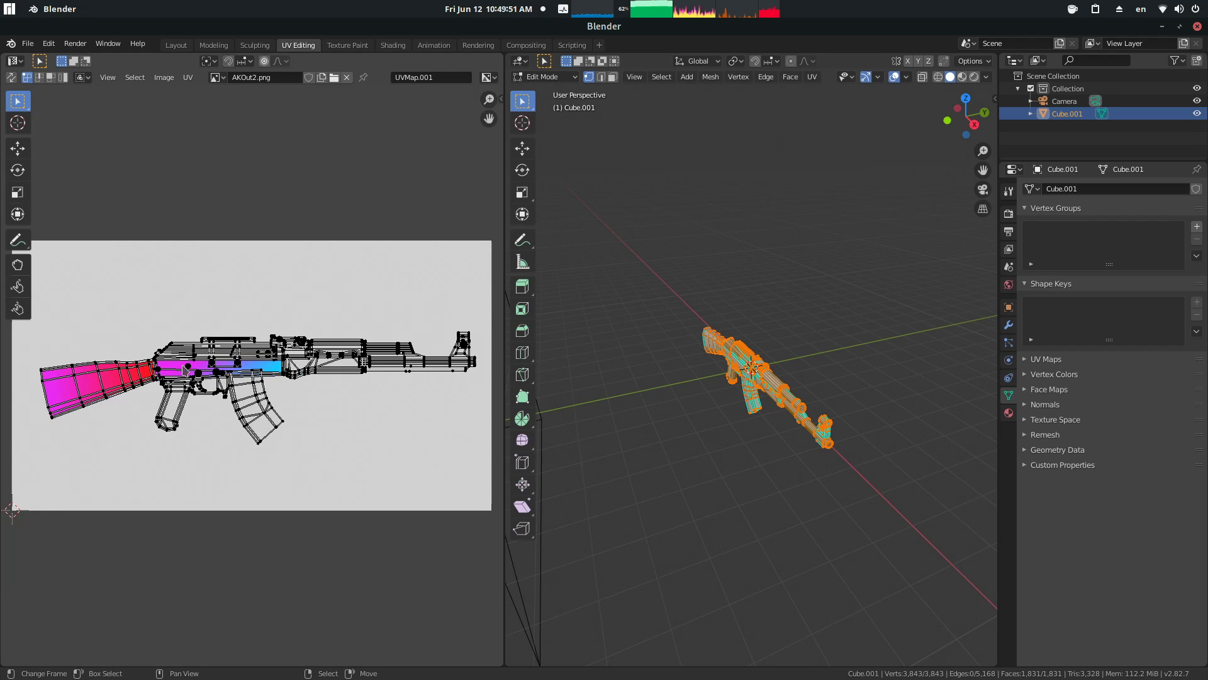
middle_click_drag(723, 327, 629, 317)
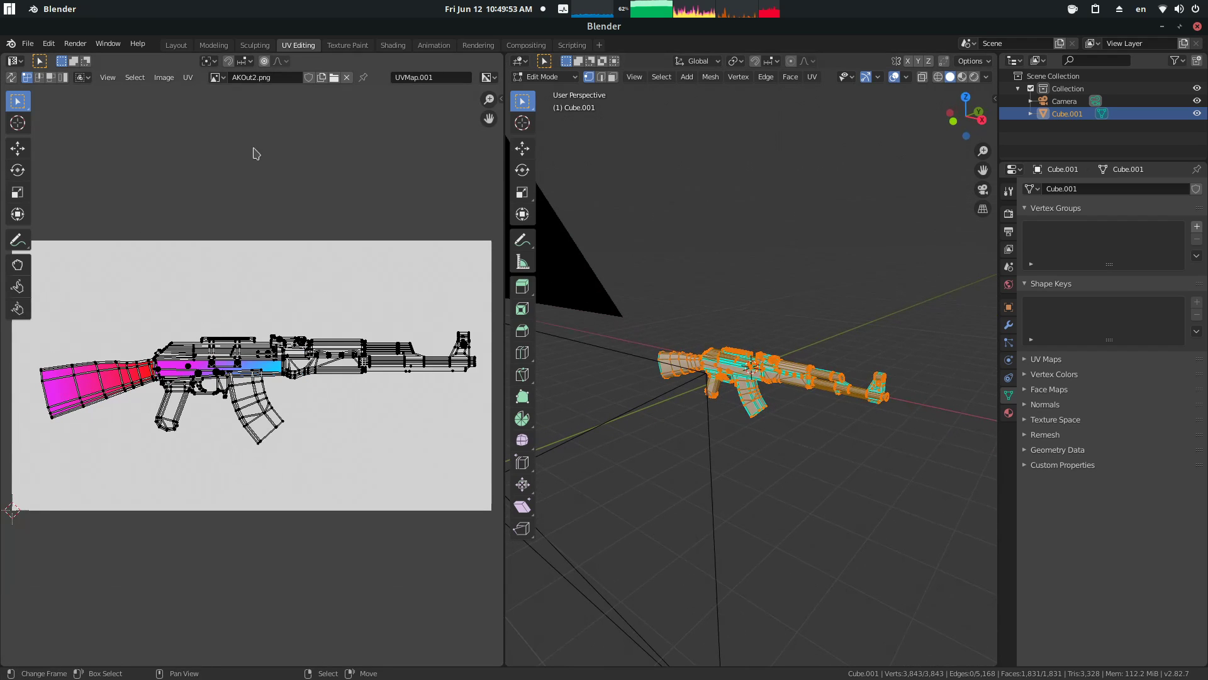
left_click(431, 77)
left_click(426, 106)
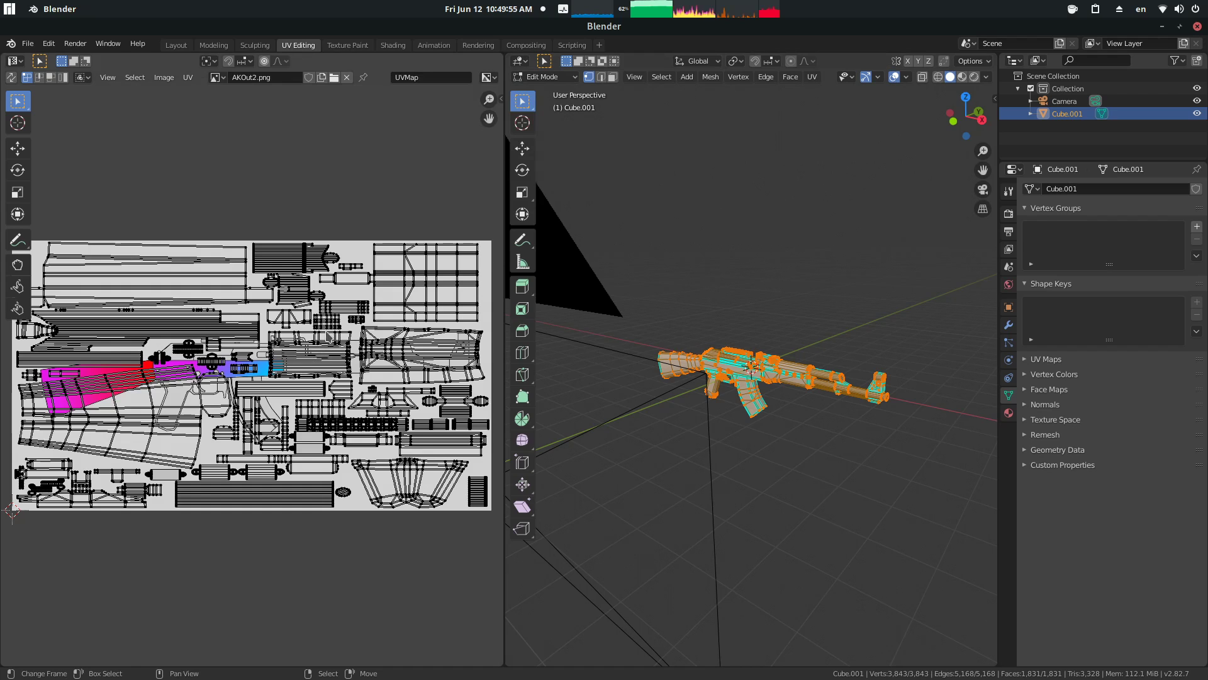
Step: Toggle the render UV map between UVMap and UVMap.001, ending on UVMap.001
left_click(433, 45)
left_click(393, 45)
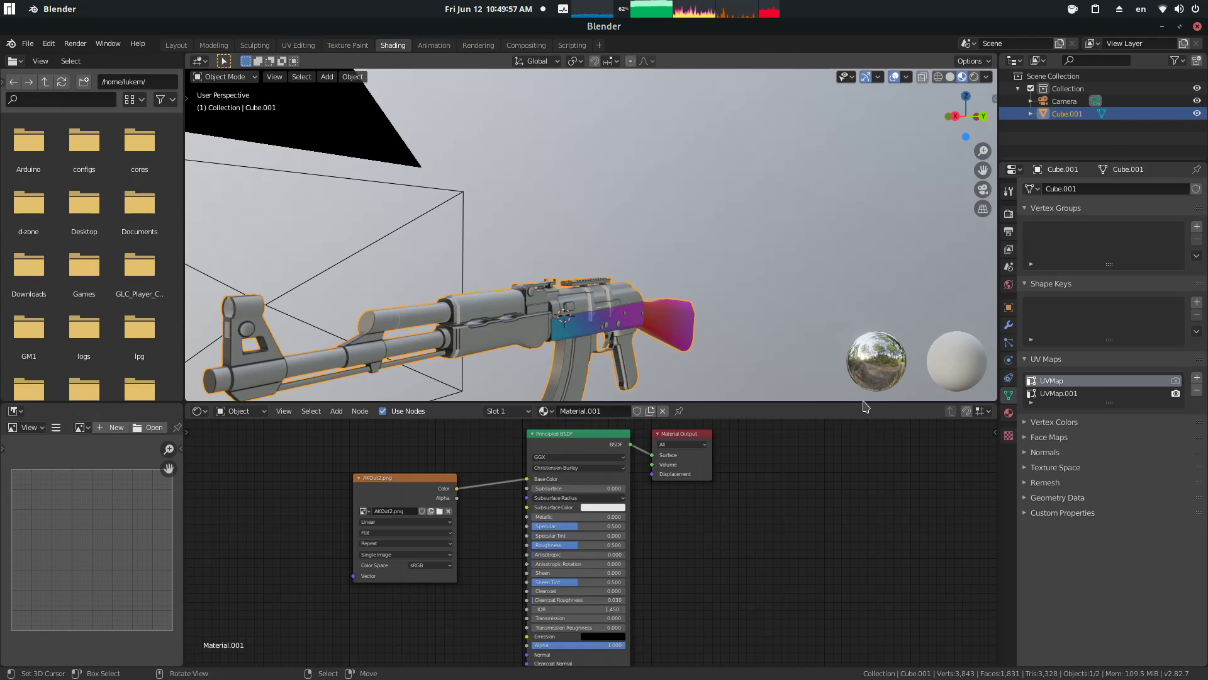
left_click(1176, 381)
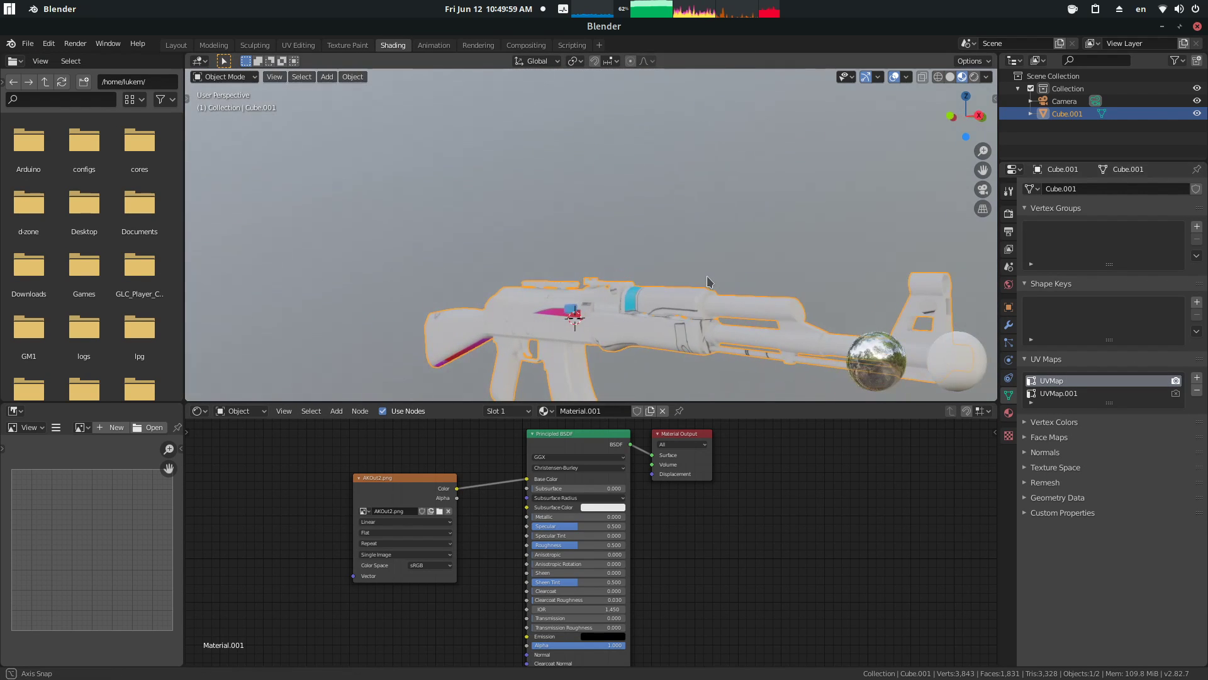
left_click(1175, 394)
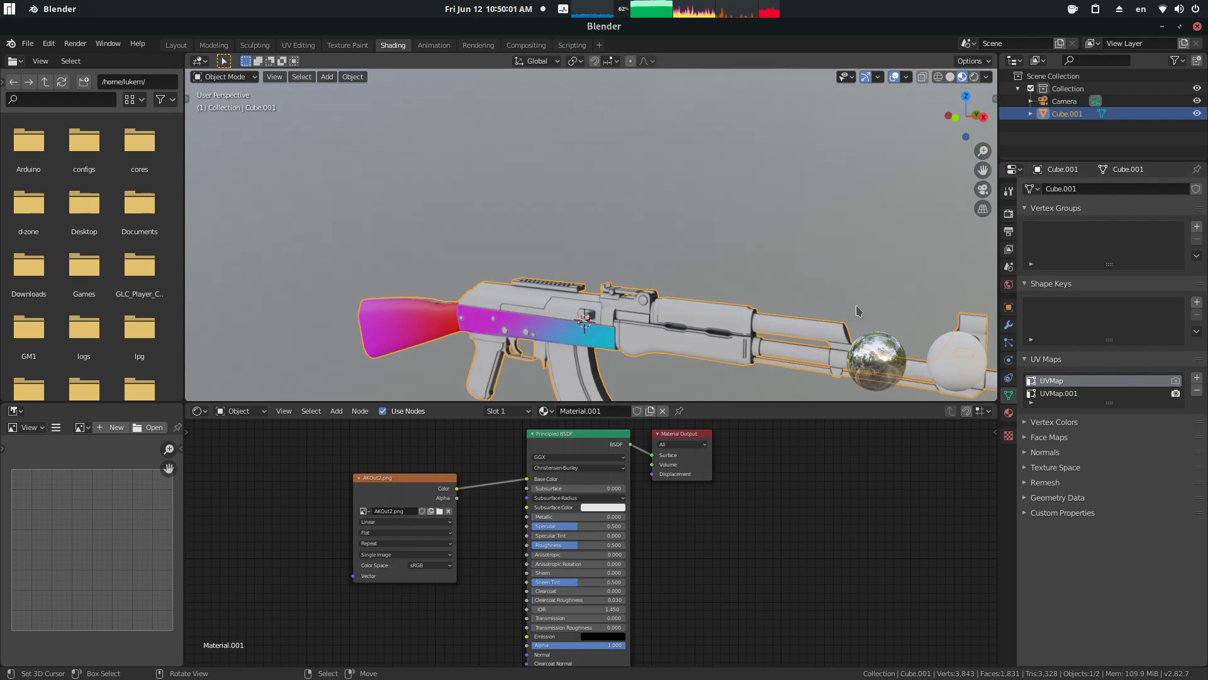
left_click(1175, 381)
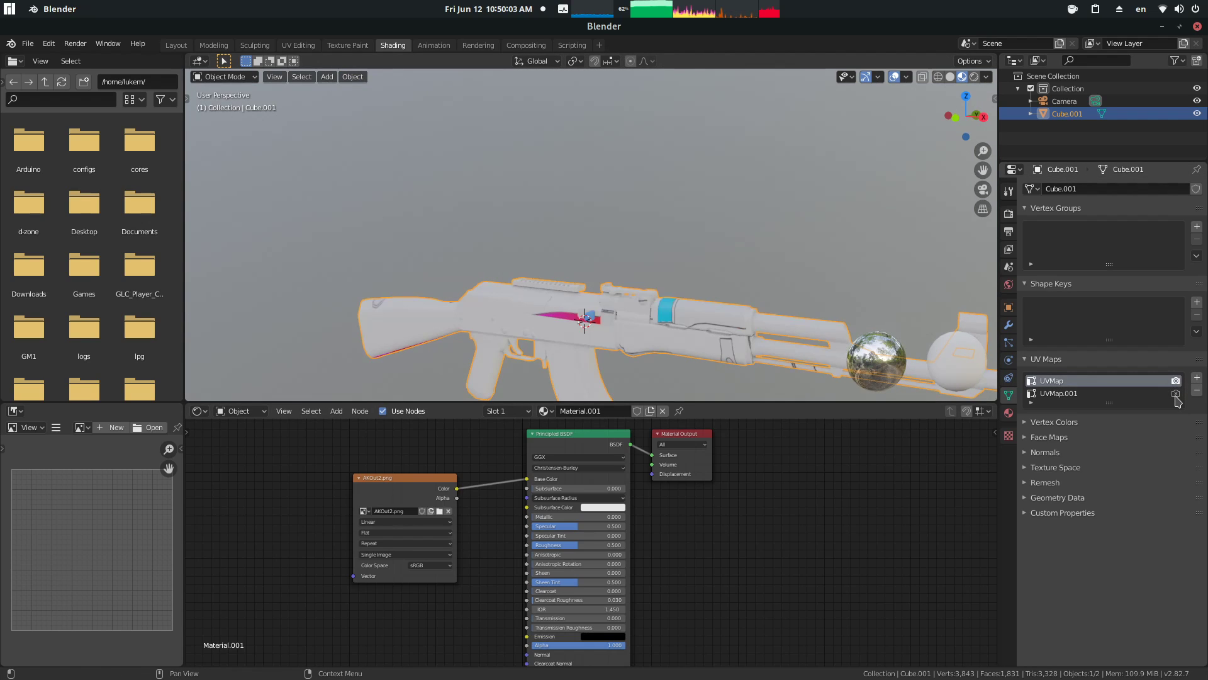
left_click(1176, 394)
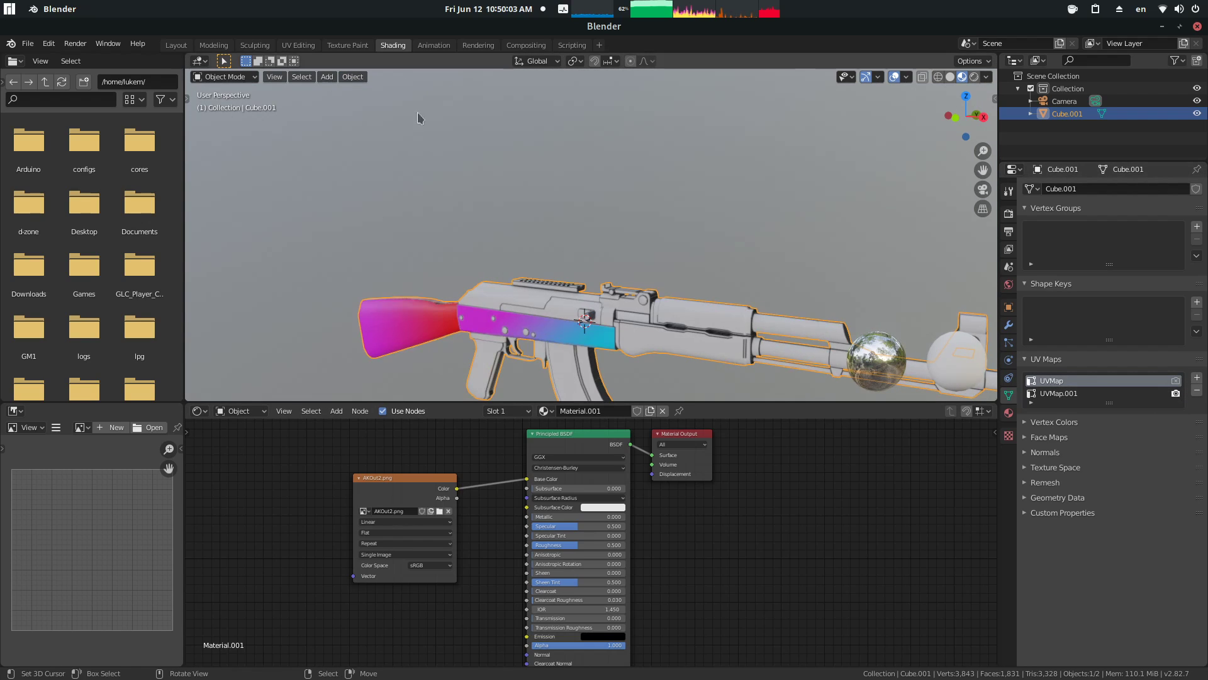
Step: In Texture Paint, switch the brush to the Clone tool
left_click(339, 45)
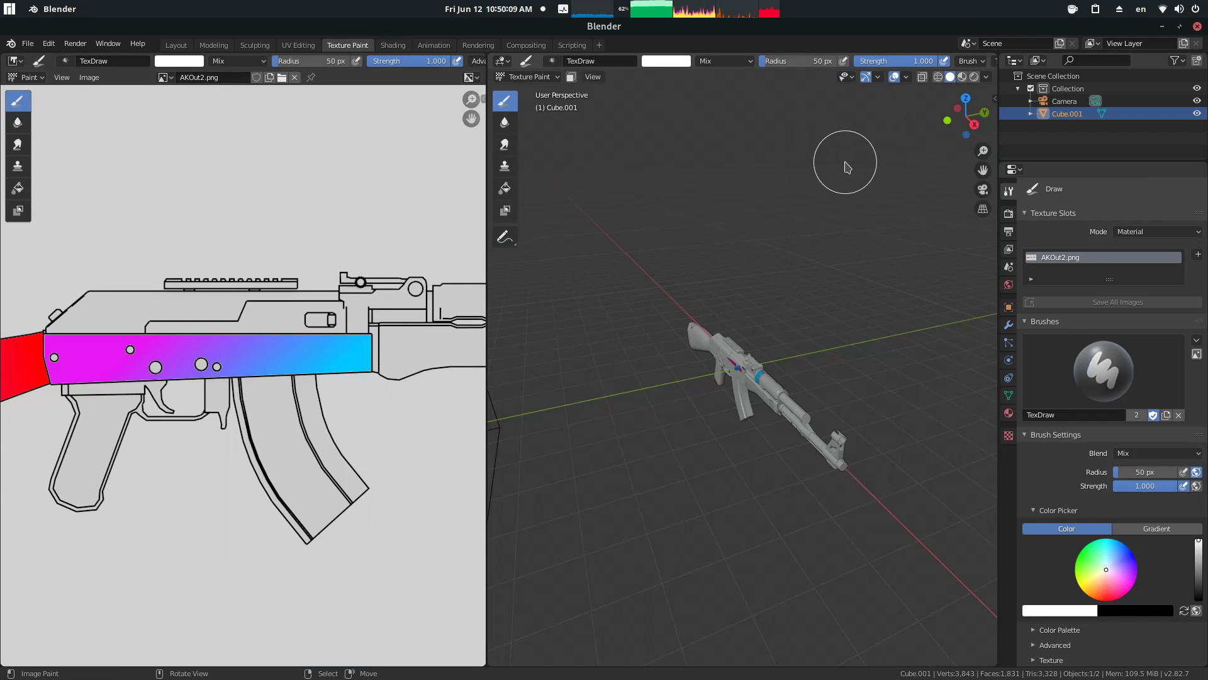
key("n")
left_click(990, 122)
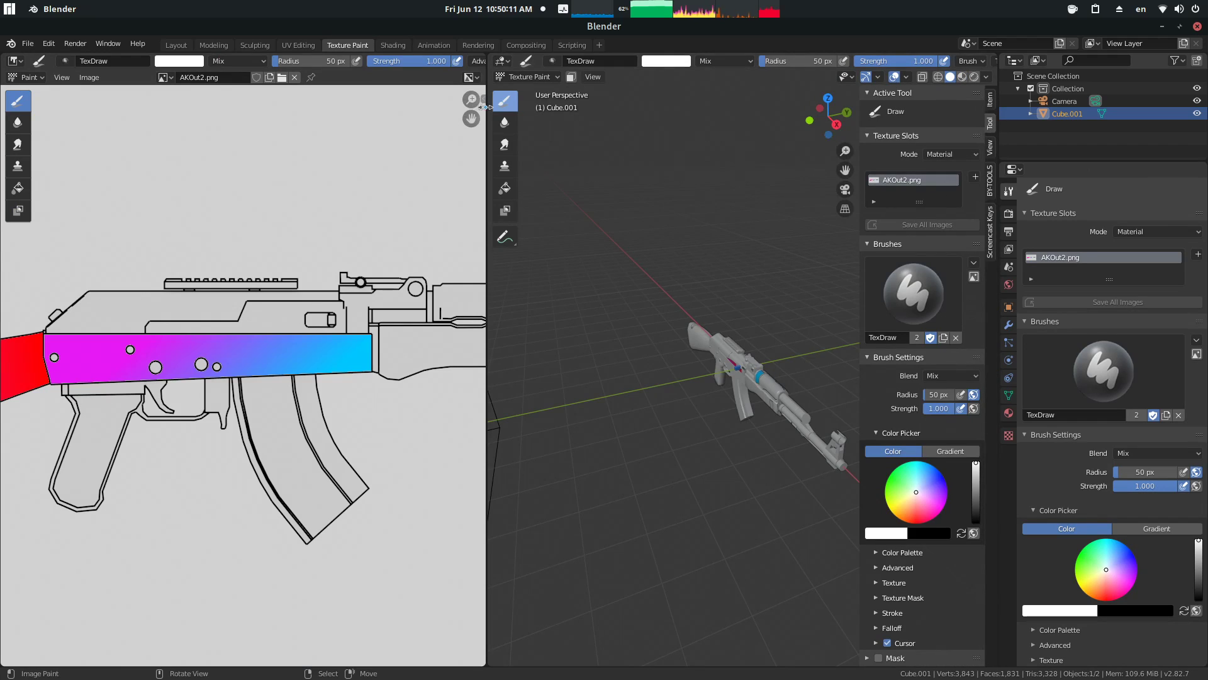
left_click(504, 165)
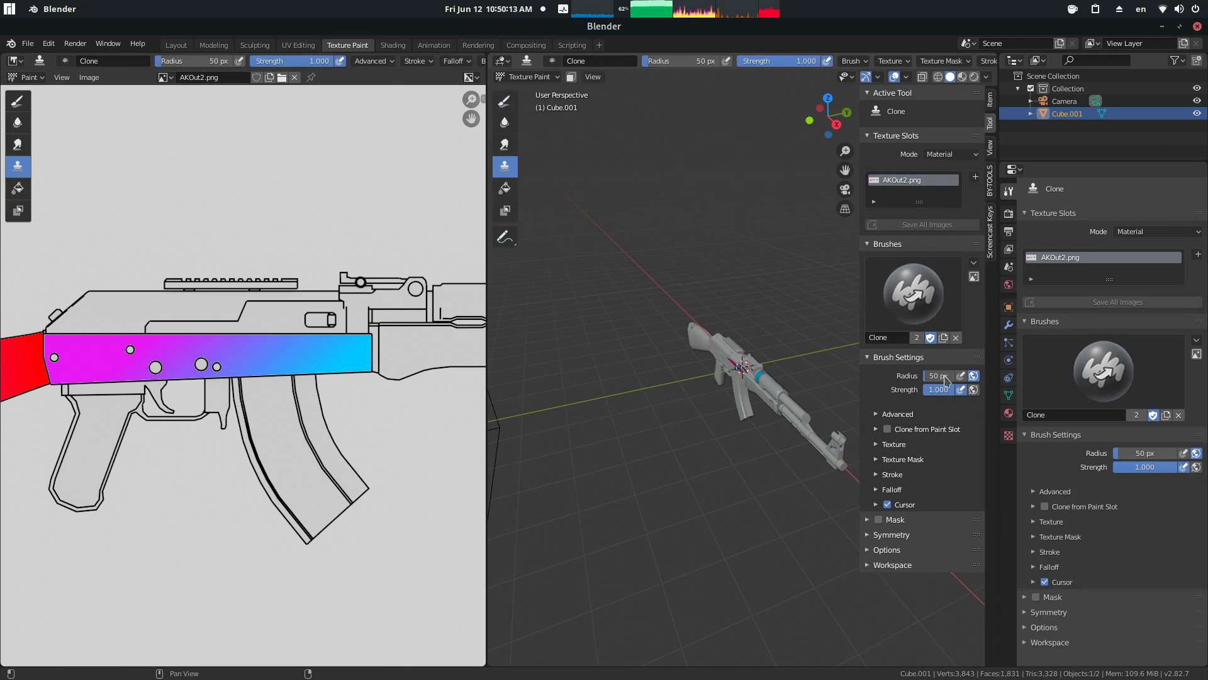
Step: Set texture slots to Single Image and create a new 2048×2048 image
left_click(963, 156)
left_click(947, 185)
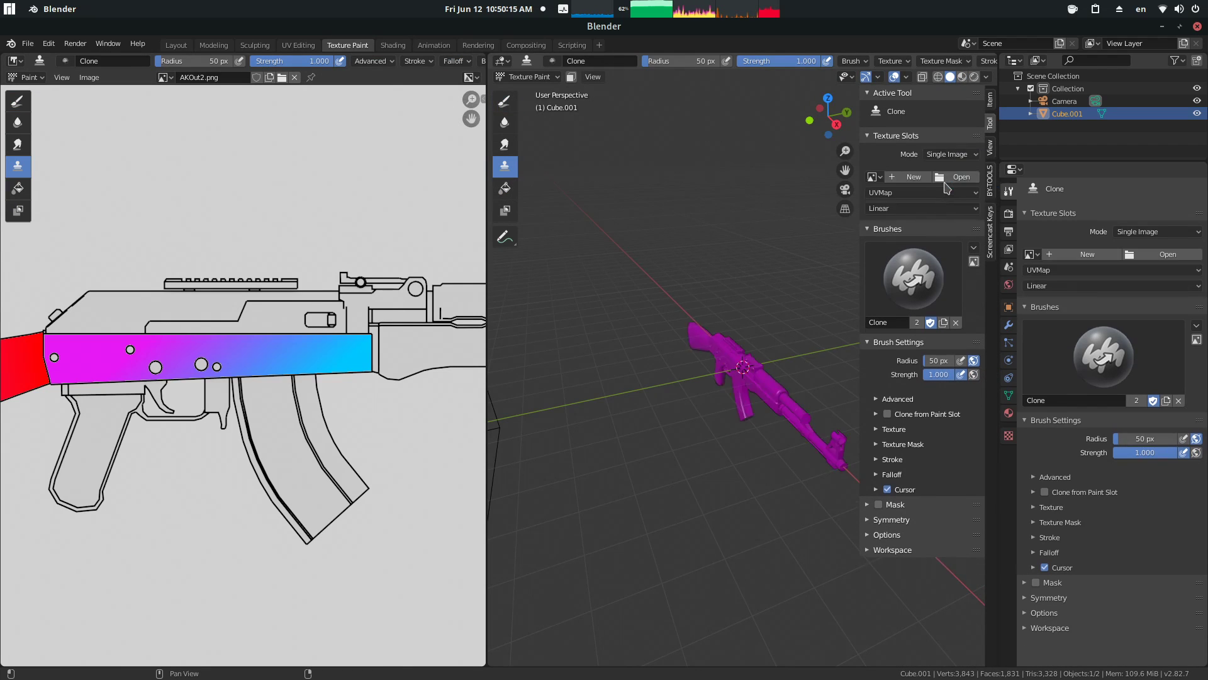
left_click(899, 177)
left_click(942, 182)
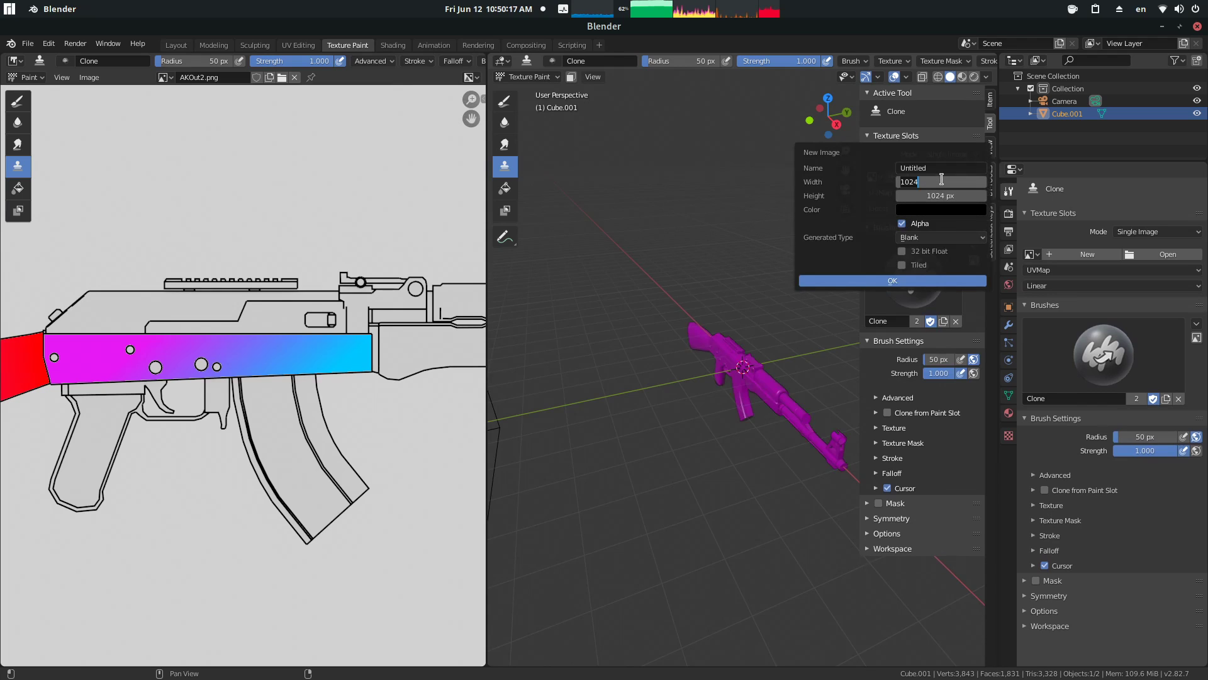
key("Return")
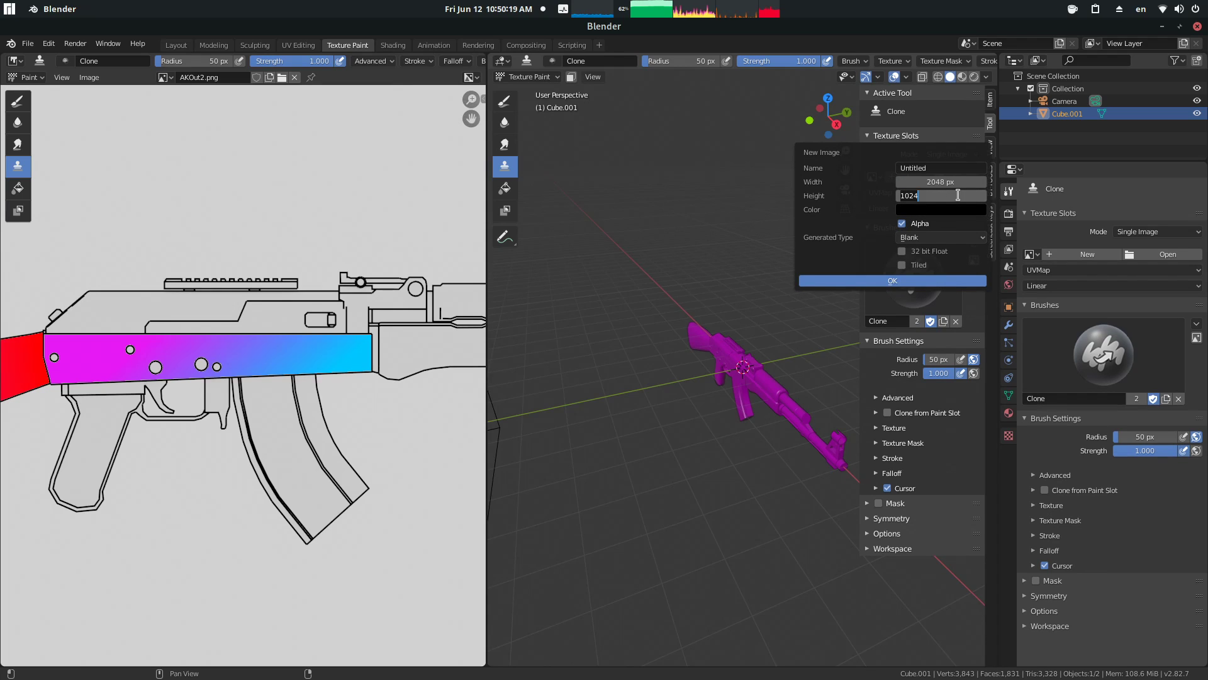
left_click(958, 195)
type("2048")
key("Return")
key("Return")
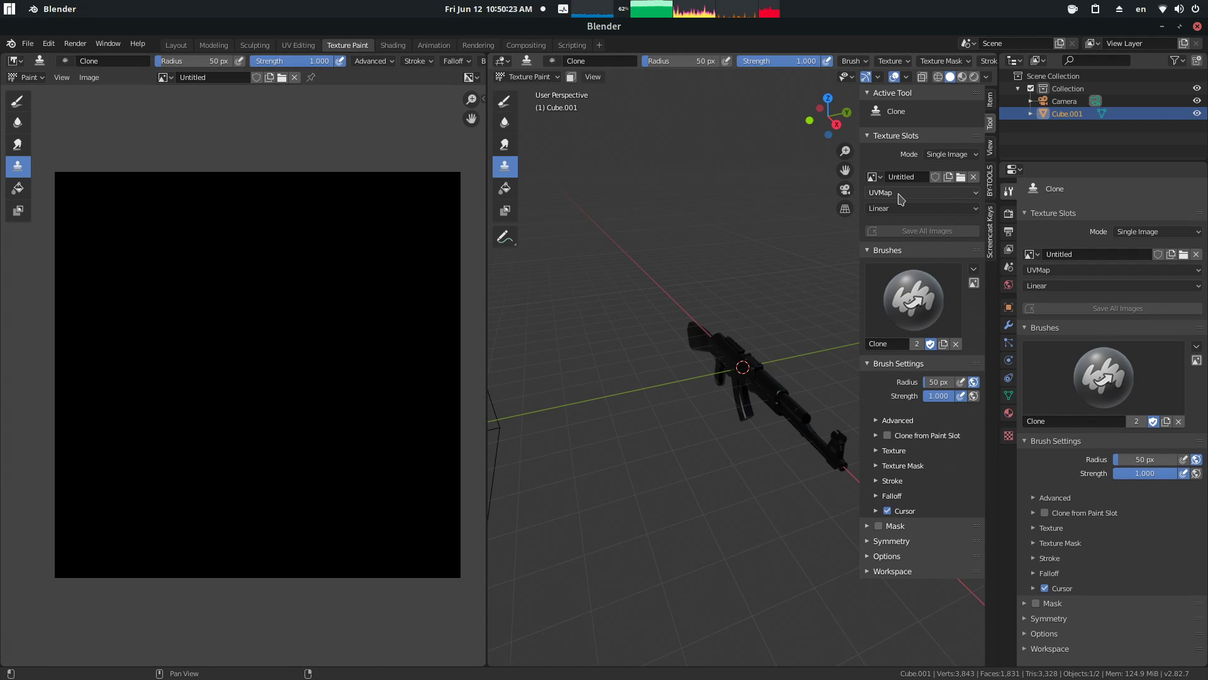
Step: Enable Clone from Paint Slot with AKOut2.png as source through UVMap.001
left_click(894, 437)
left_click(875, 467)
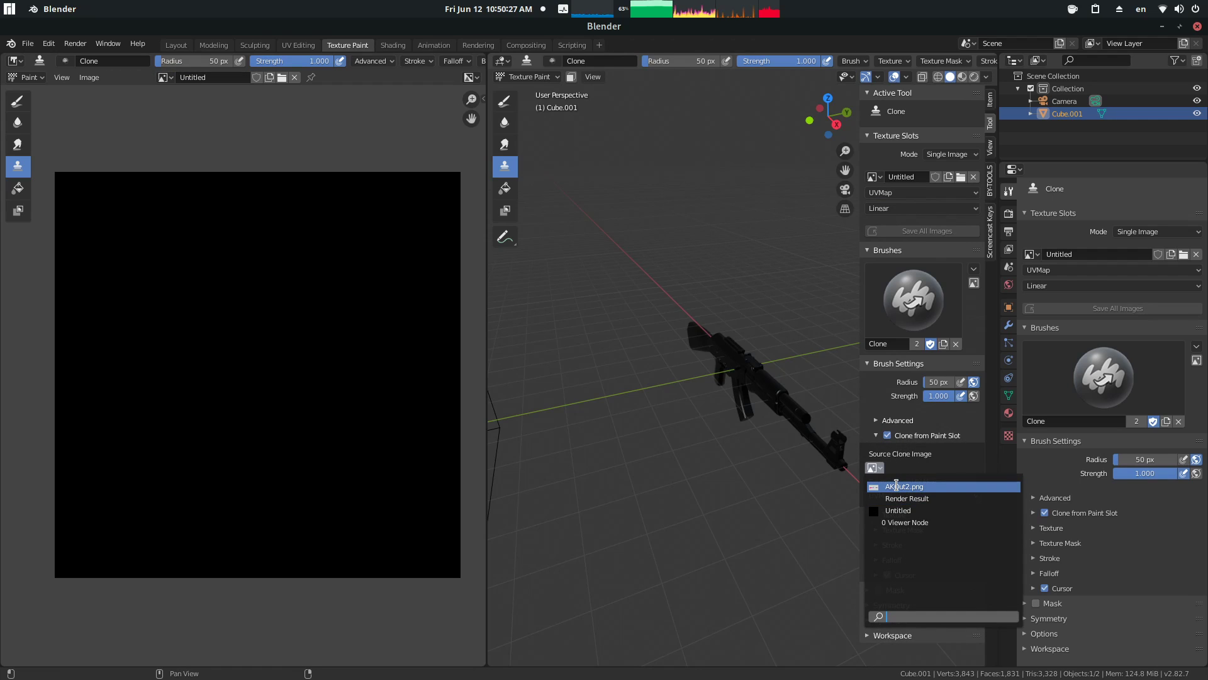
left_click(896, 486)
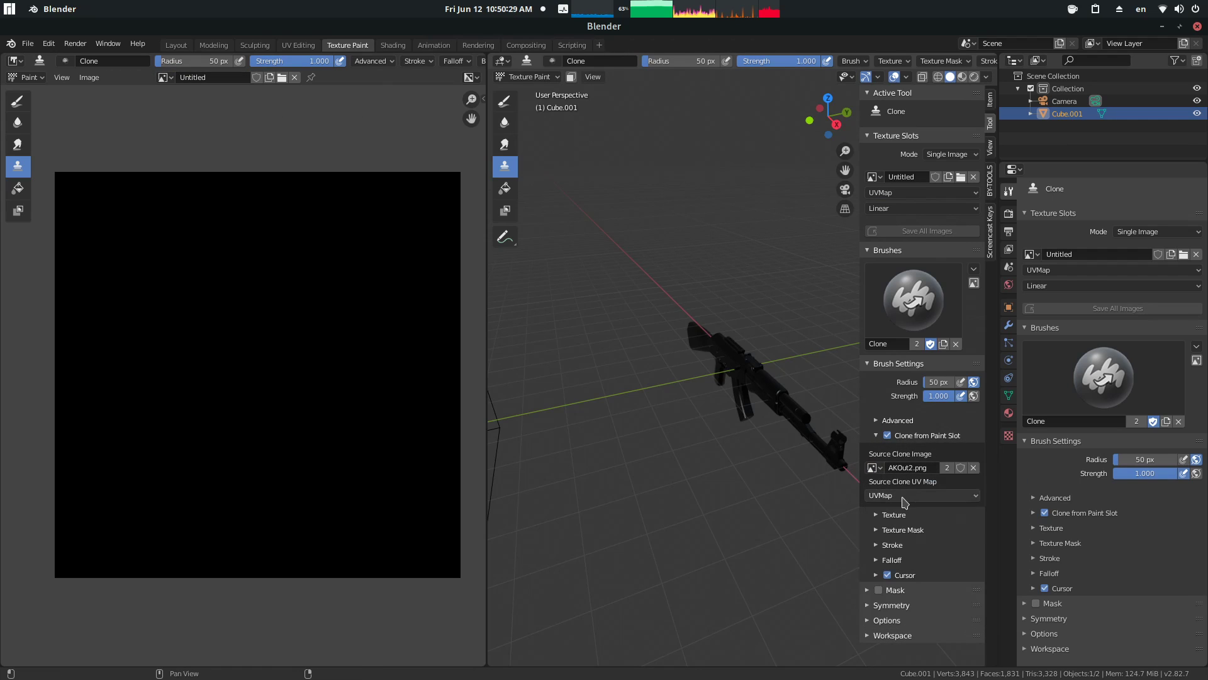
left_click(904, 498)
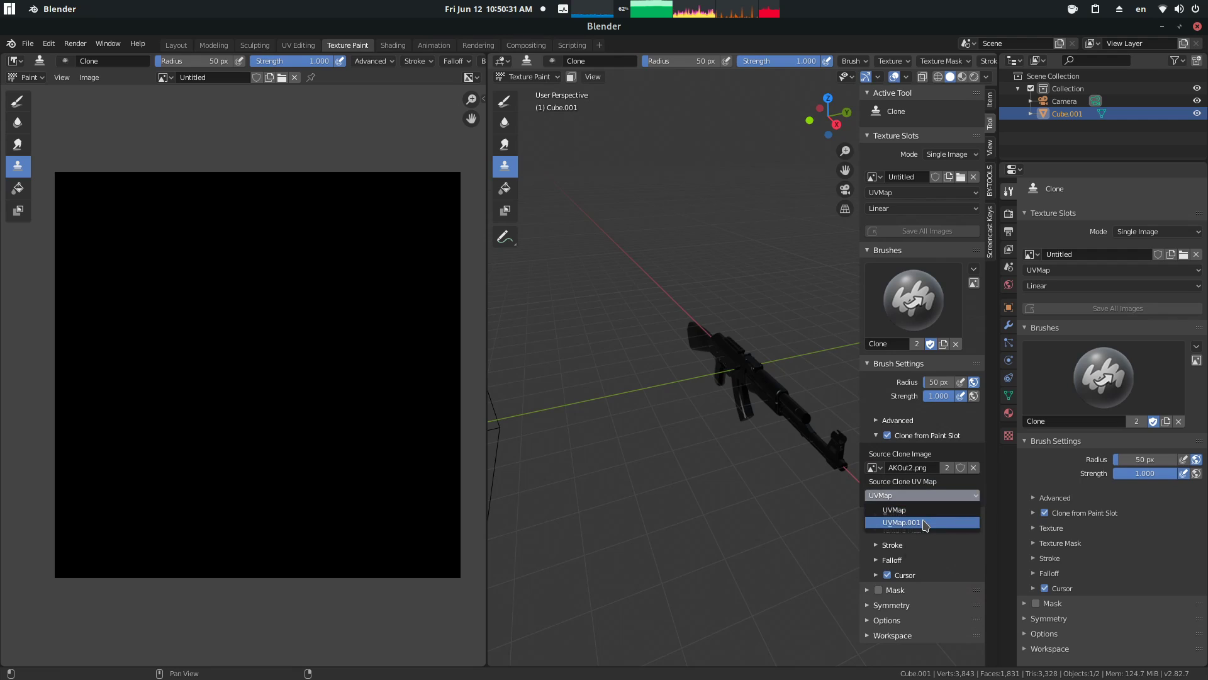
left_click(924, 524)
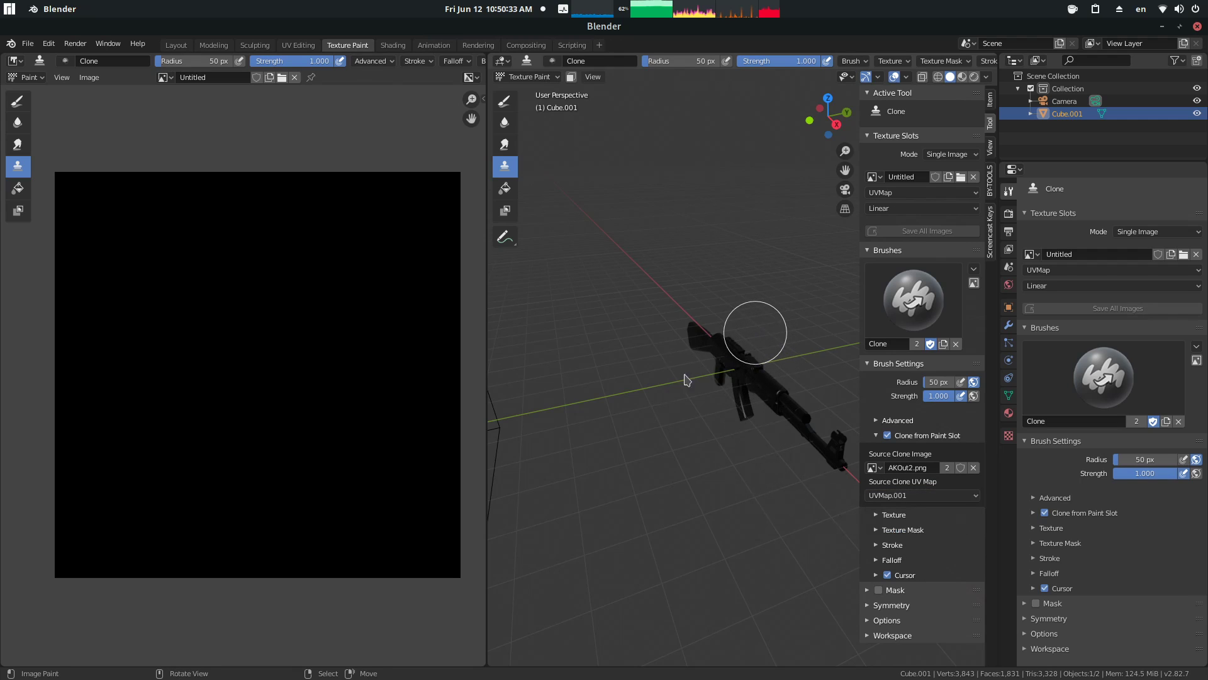
Step: Clone-paint the gradient skin onto the rifle's side, lower and upper parts
left_click(669, 418)
left_click_drag(835, 412, 828, 459)
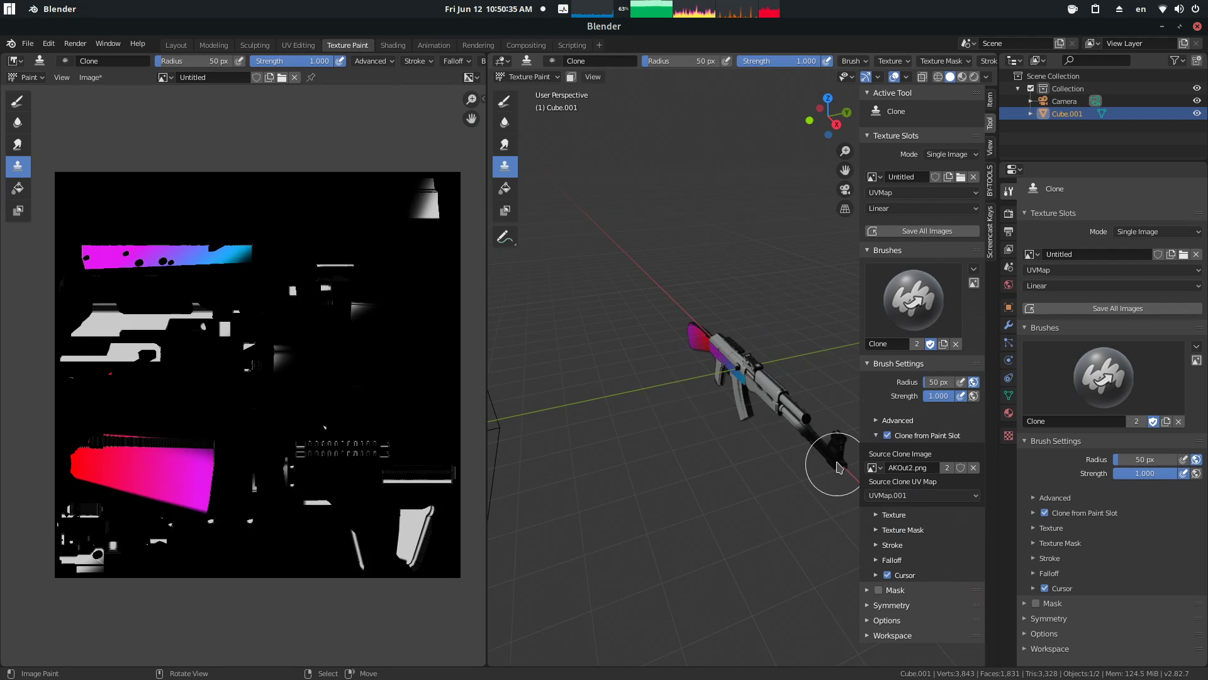
middle_click_drag(801, 459, 584, 395)
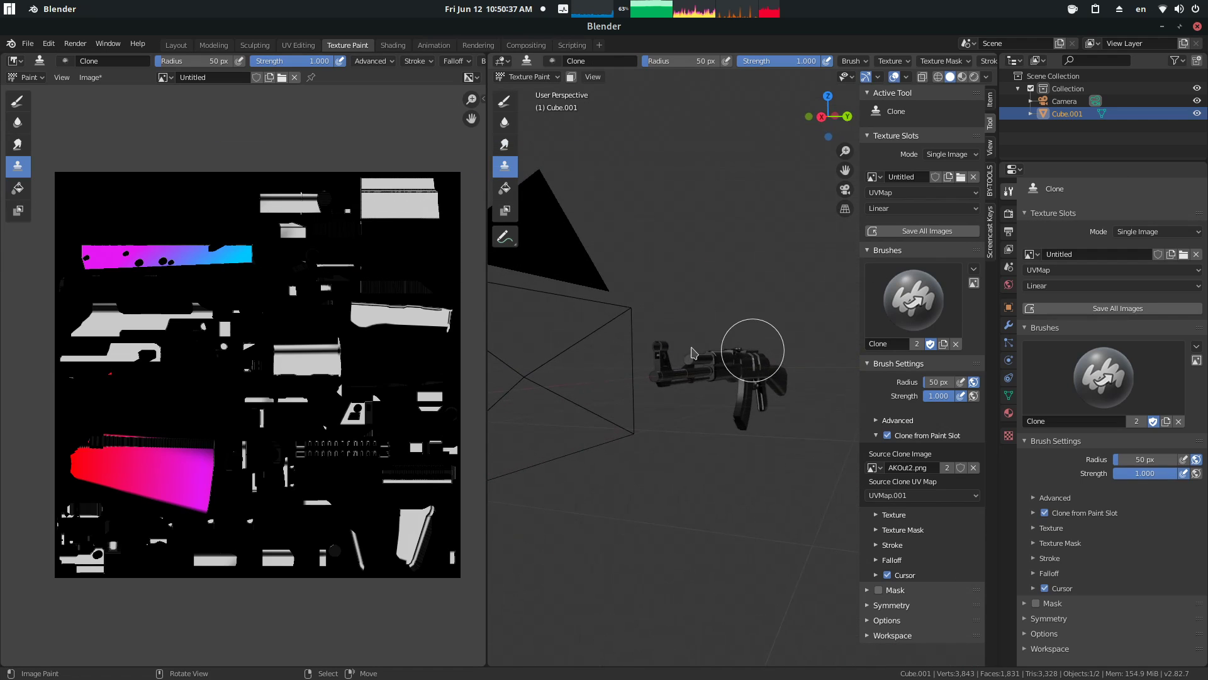
mouse_move(752, 350)
left_mouse_down()
mouse_move(734, 377)
mouse_move(772, 424)
left_mouse_up()
middle_click_drag(772, 424, 713, 327)
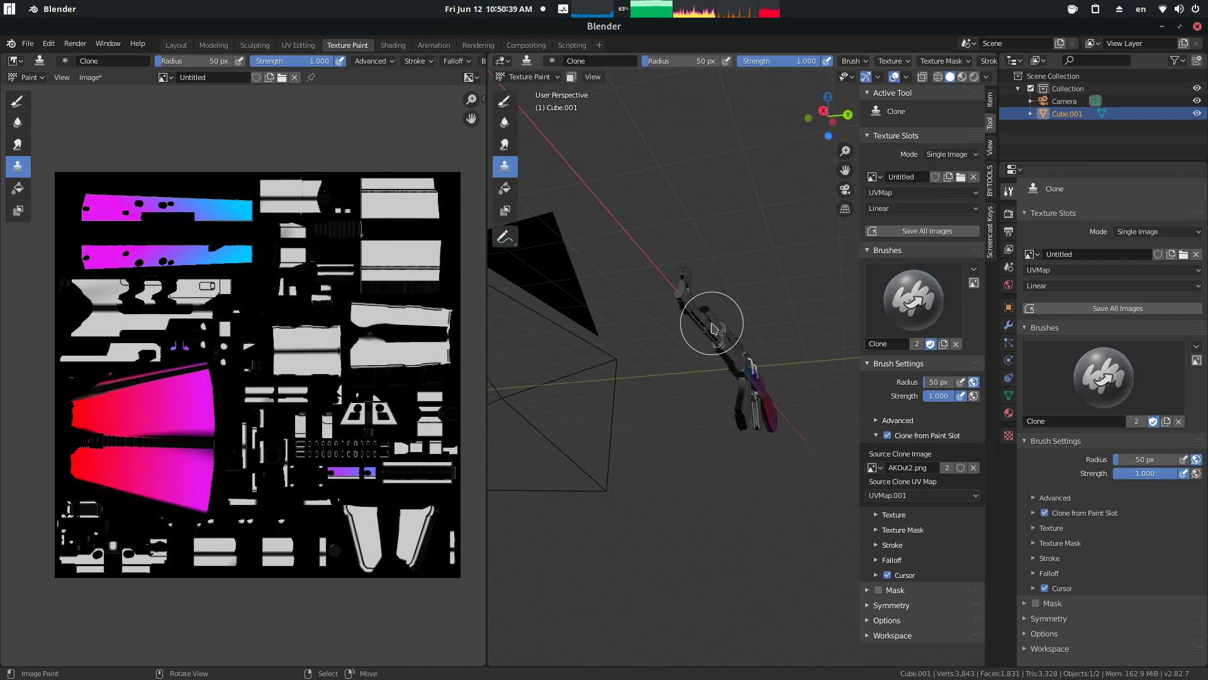
left_click_drag(708, 308, 659, 284)
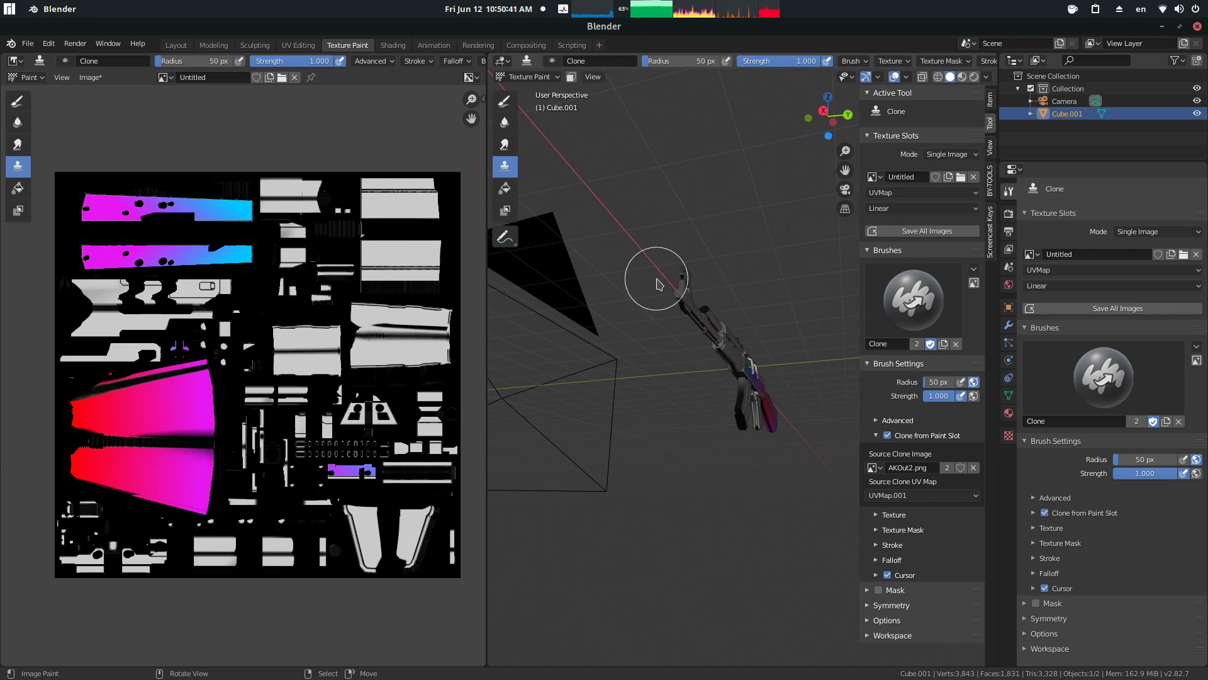
Step: Orbit around the rifle to inspect the cloned texture from several angles
middle_click_drag(654, 343, 768, 359)
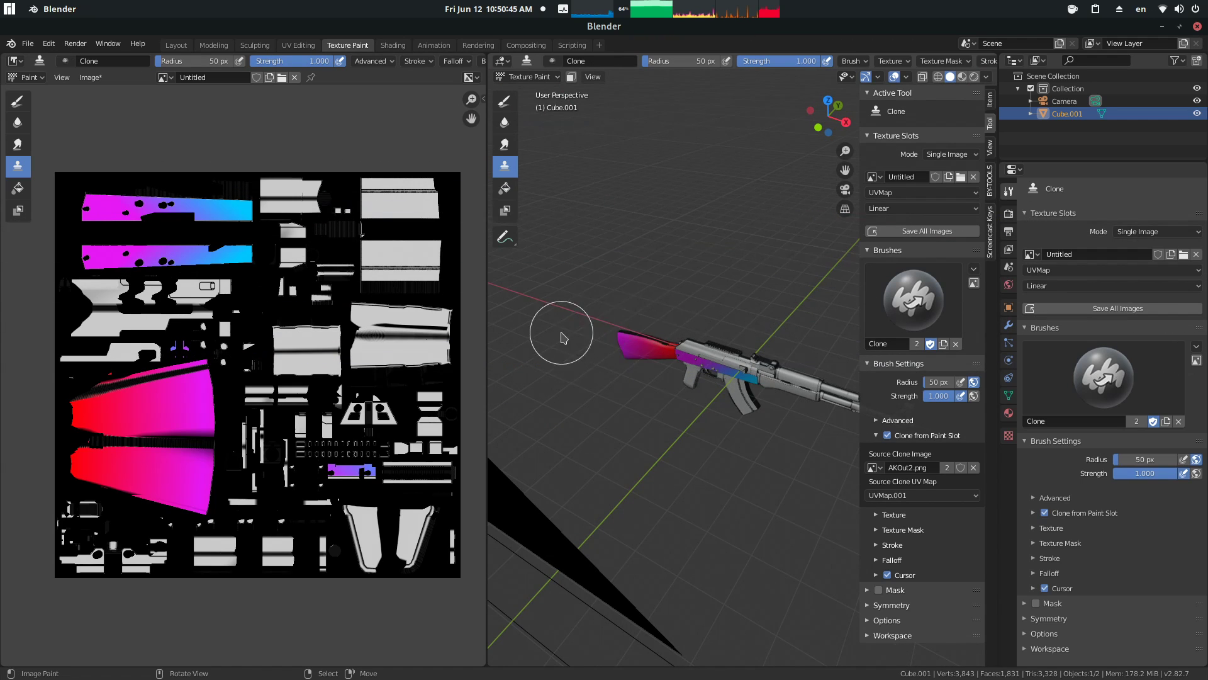
middle_click_drag(561, 334, 552, 498)
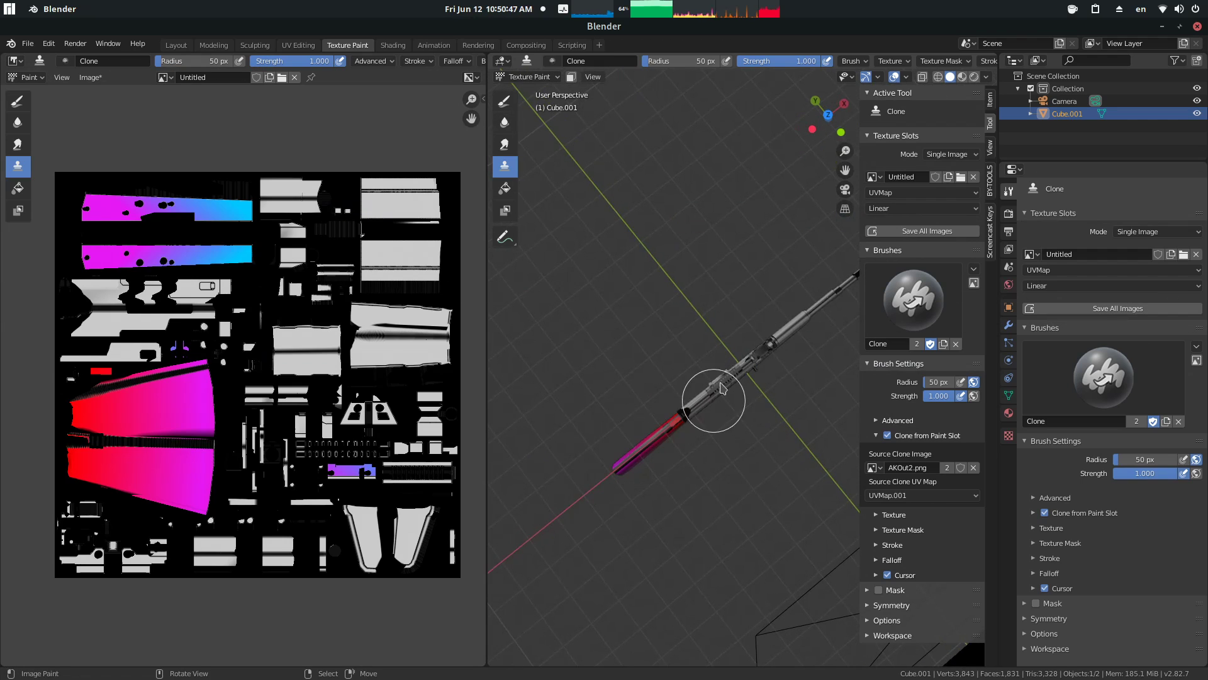
middle_click_drag(782, 310, 527, 317)
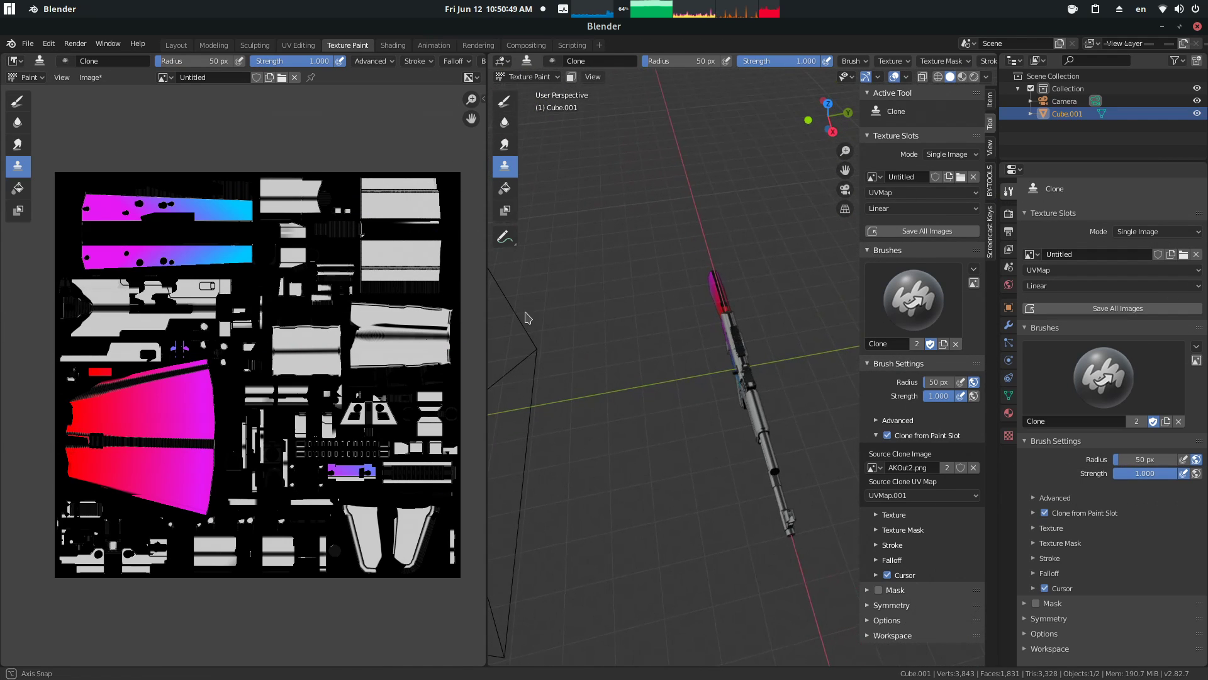
middle_click_drag(769, 459, 722, 288)
mouse_move(746, 433)
middle_mouse_down()
mouse_move(717, 377)
mouse_move(761, 410)
mouse_move(750, 448)
middle_mouse_up()
middle_click_drag(753, 356, 710, 411)
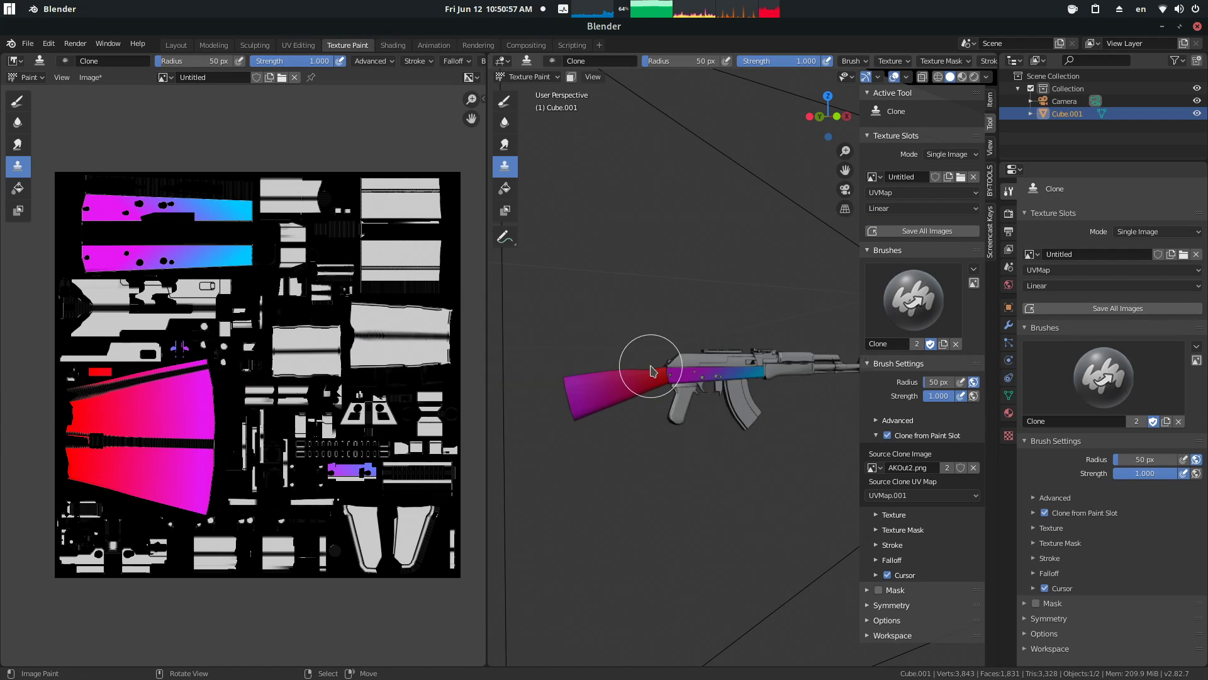
middle_click_drag(625, 433, 727, 364)
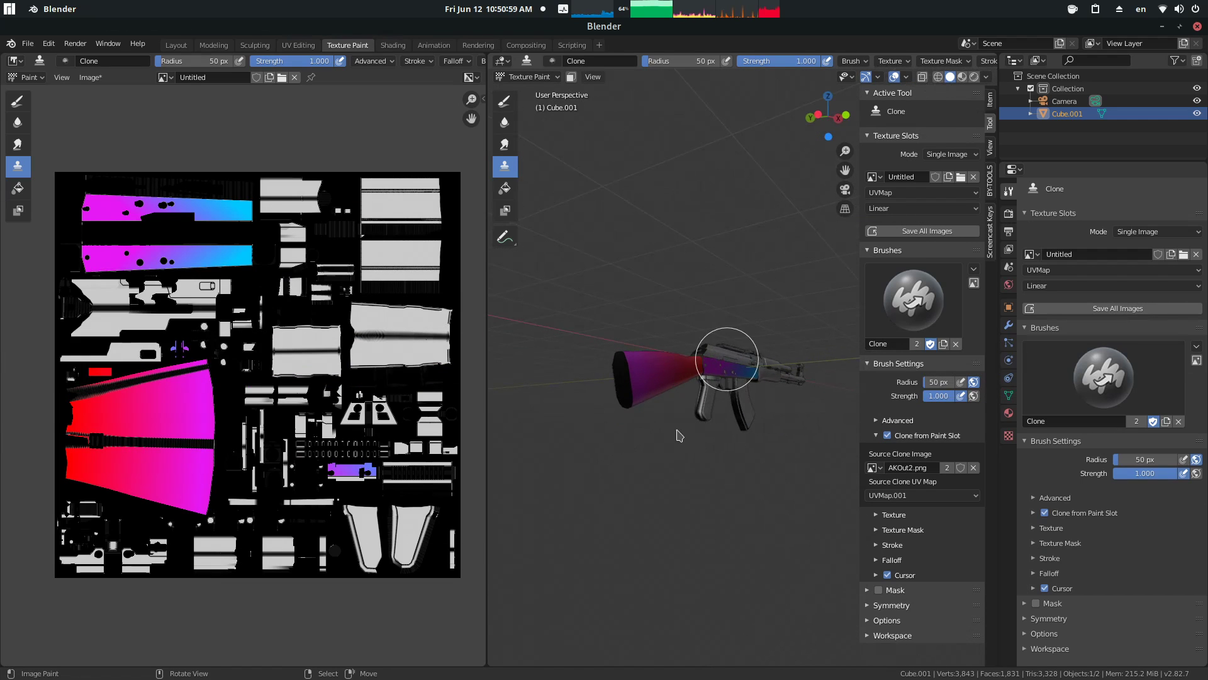
middle_click_drag(678, 435, 769, 387)
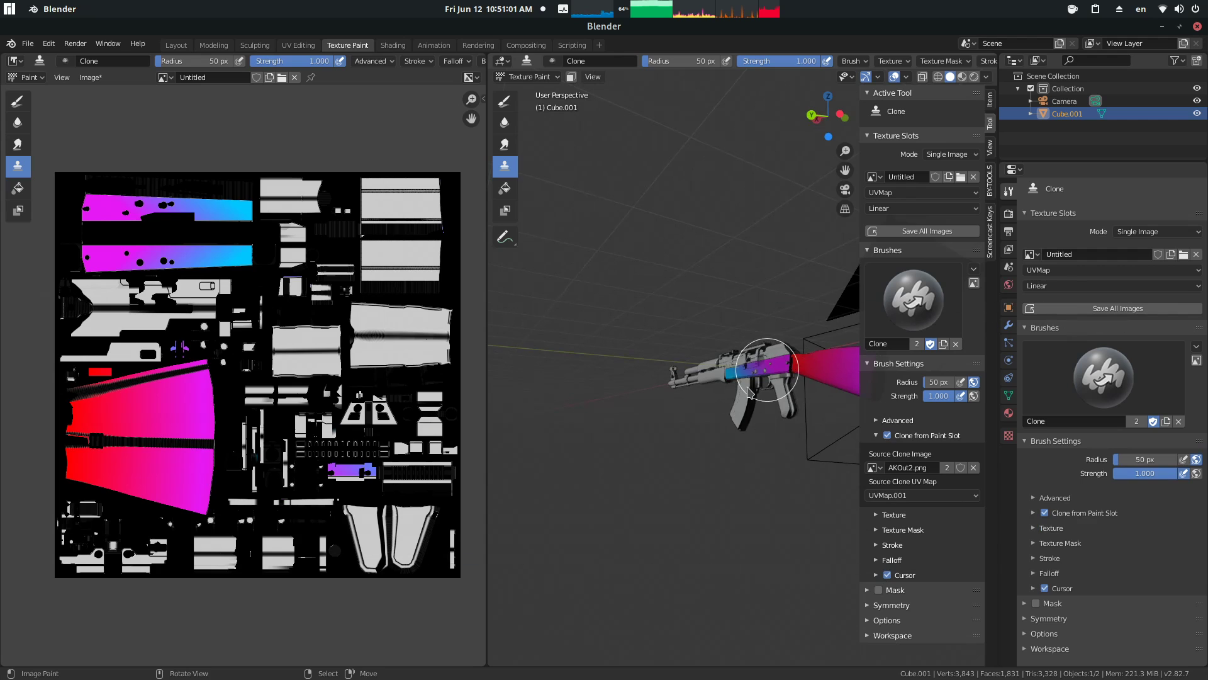
middle_click_drag(723, 472, 762, 356)
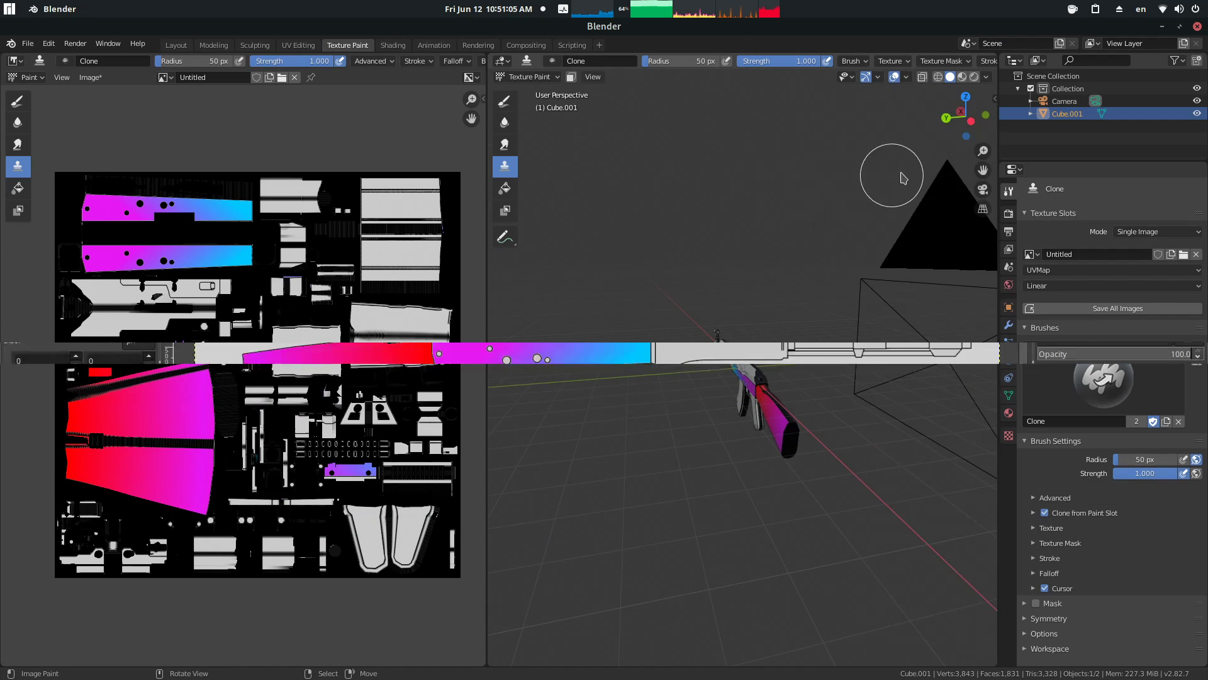
left_click(992, 227)
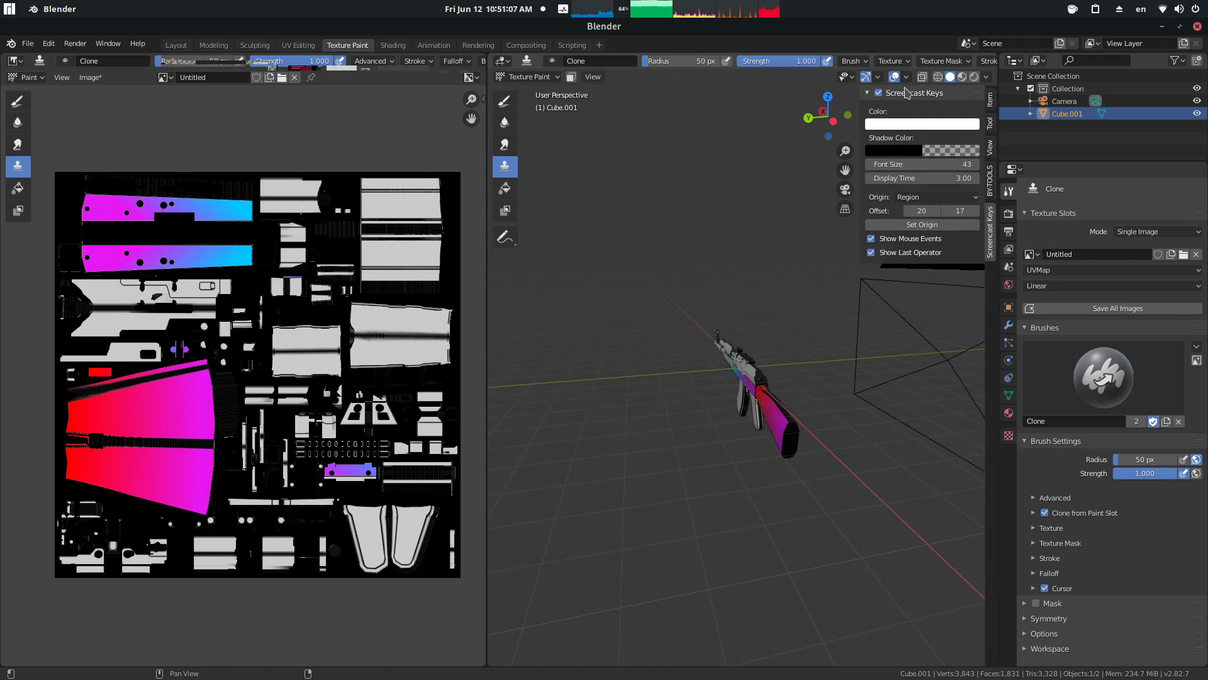
middle_click_drag(818, 148, 867, 145)
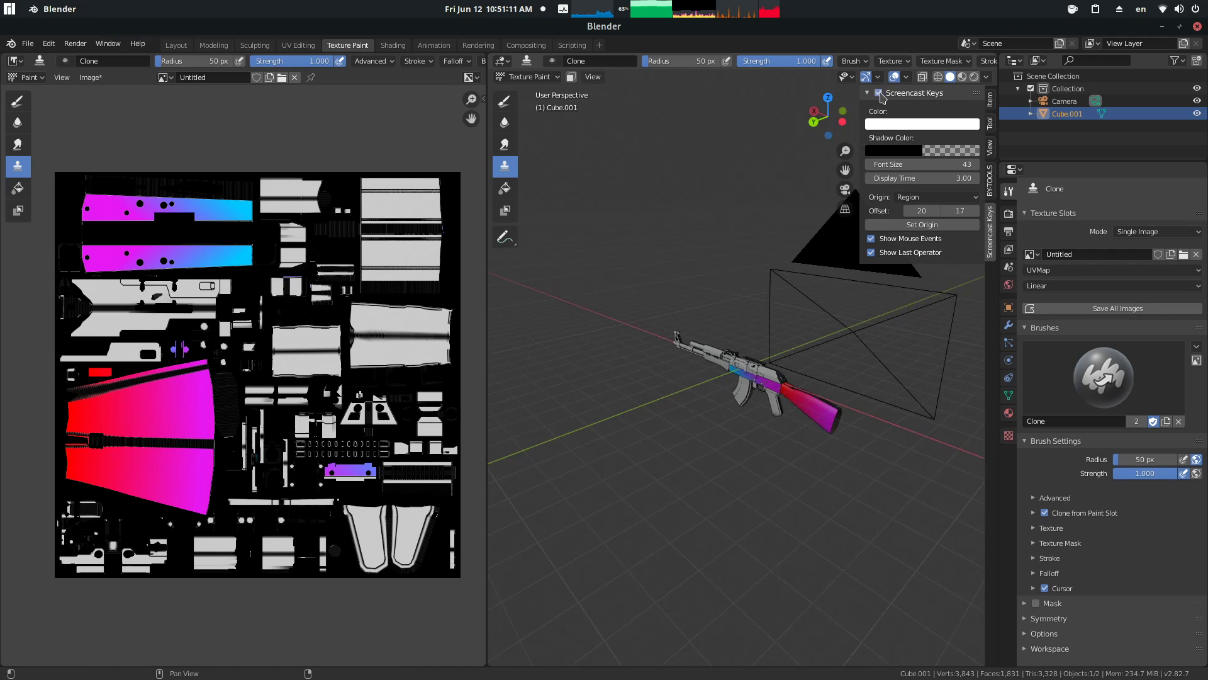
mouse_move(764, 287)
middle_mouse_down()
mouse_move(725, 376)
mouse_move(813, 360)
middle_mouse_up()
scroll(752, 327, "up", 3)
left_click(708, 464)
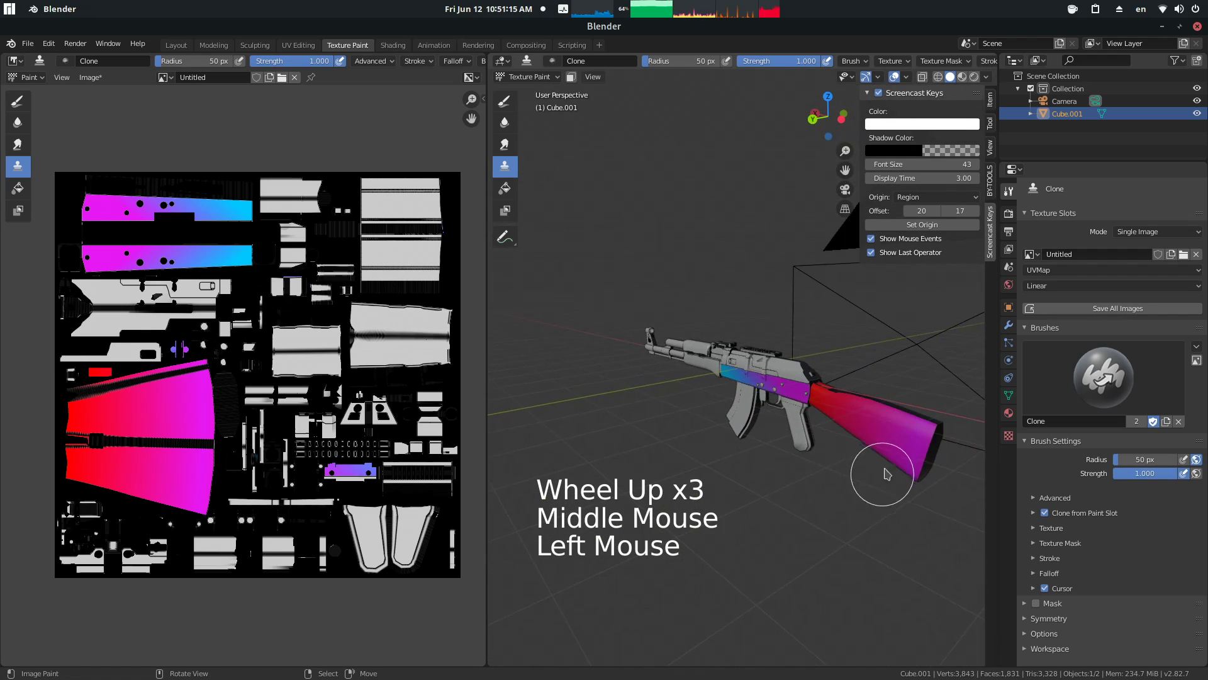
middle_click_drag(876, 380, 800, 419)
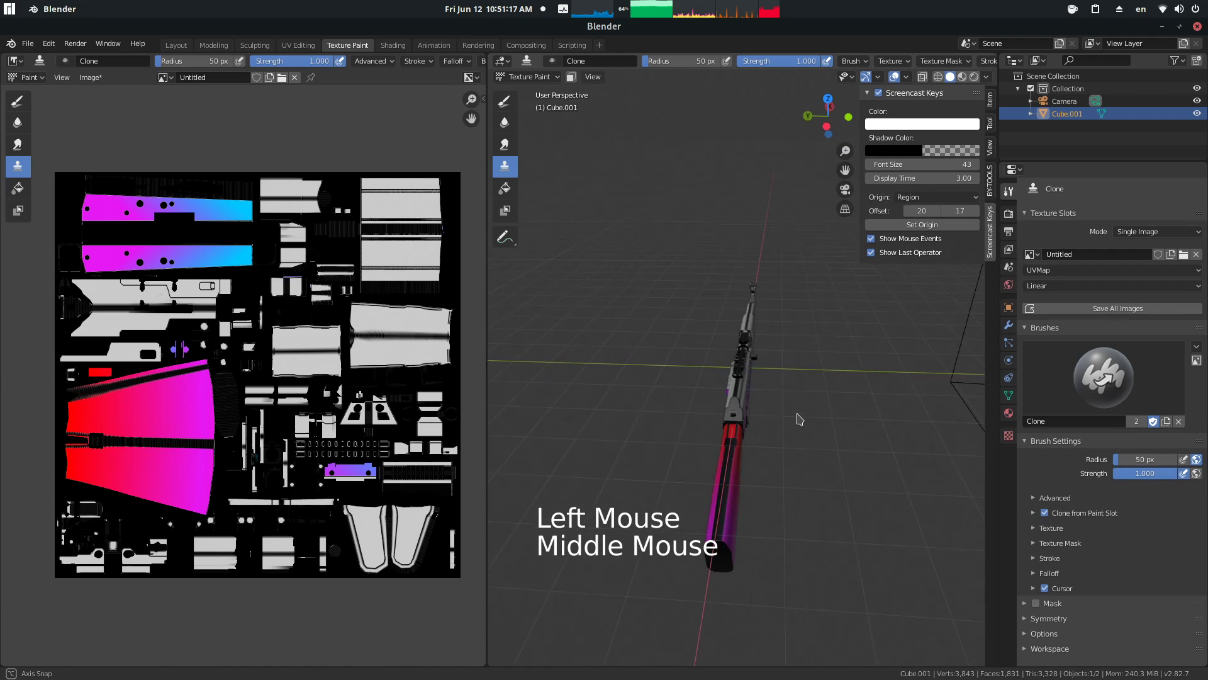
left_click(746, 420)
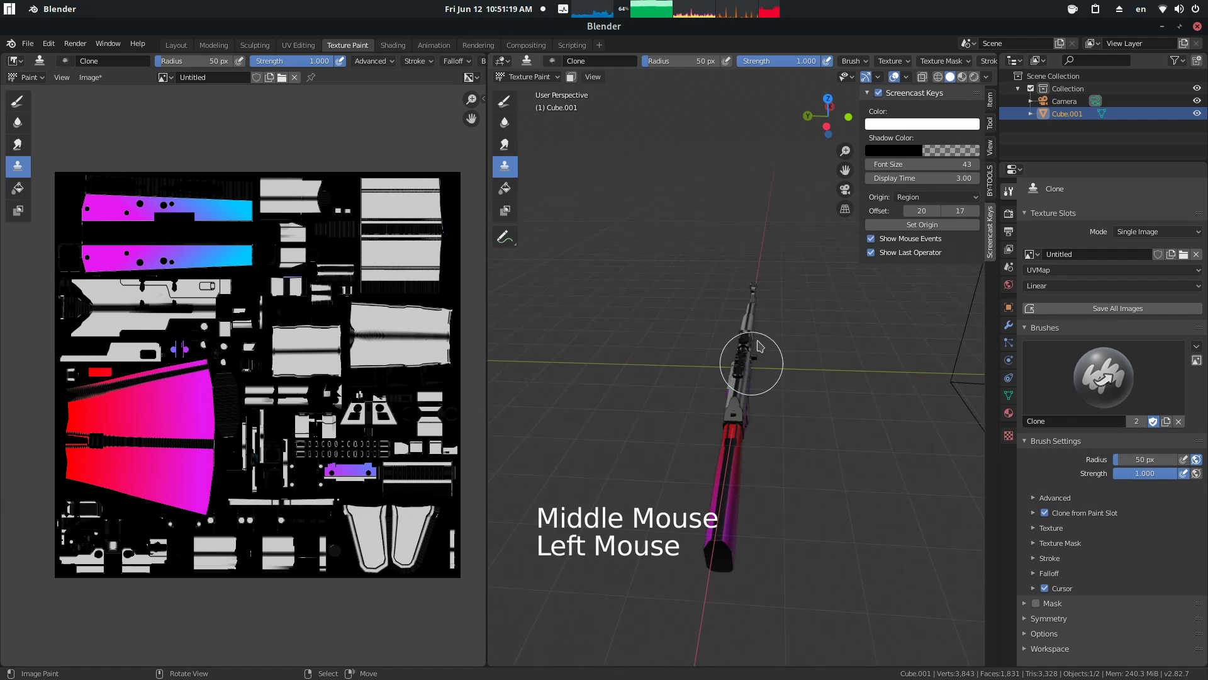
middle_click_drag(760, 346, 912, 343)
left_click(783, 383)
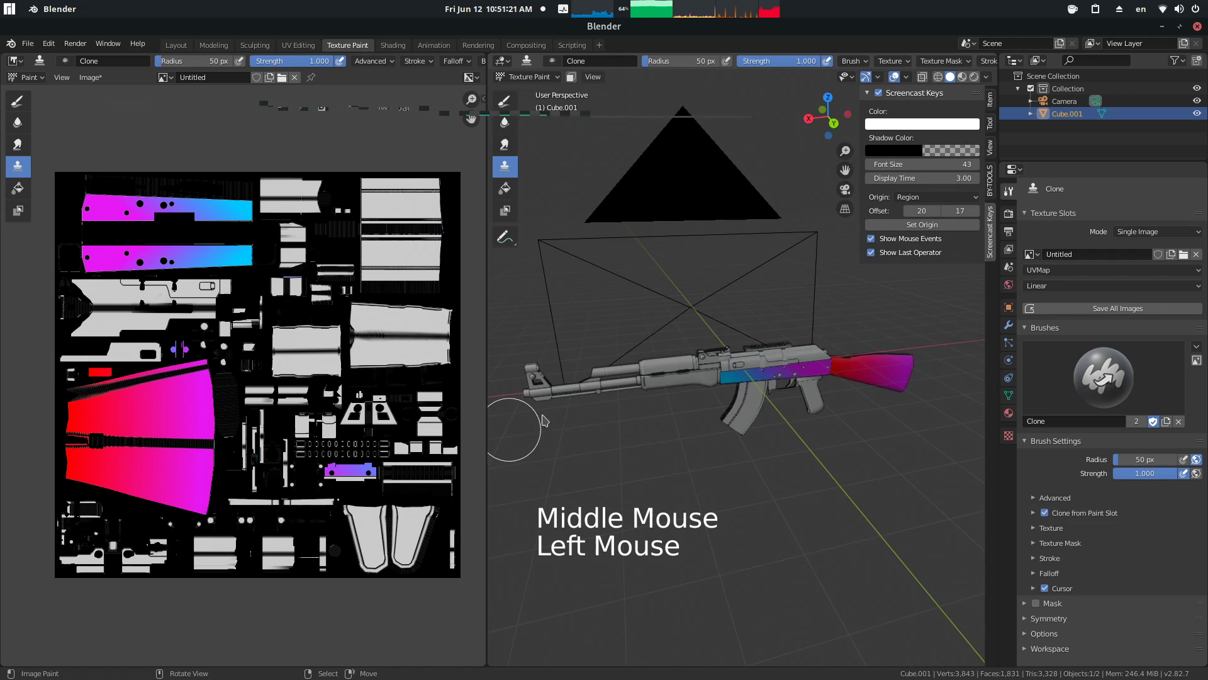
middle_click_drag(545, 420, 658, 428)
left_click(607, 343)
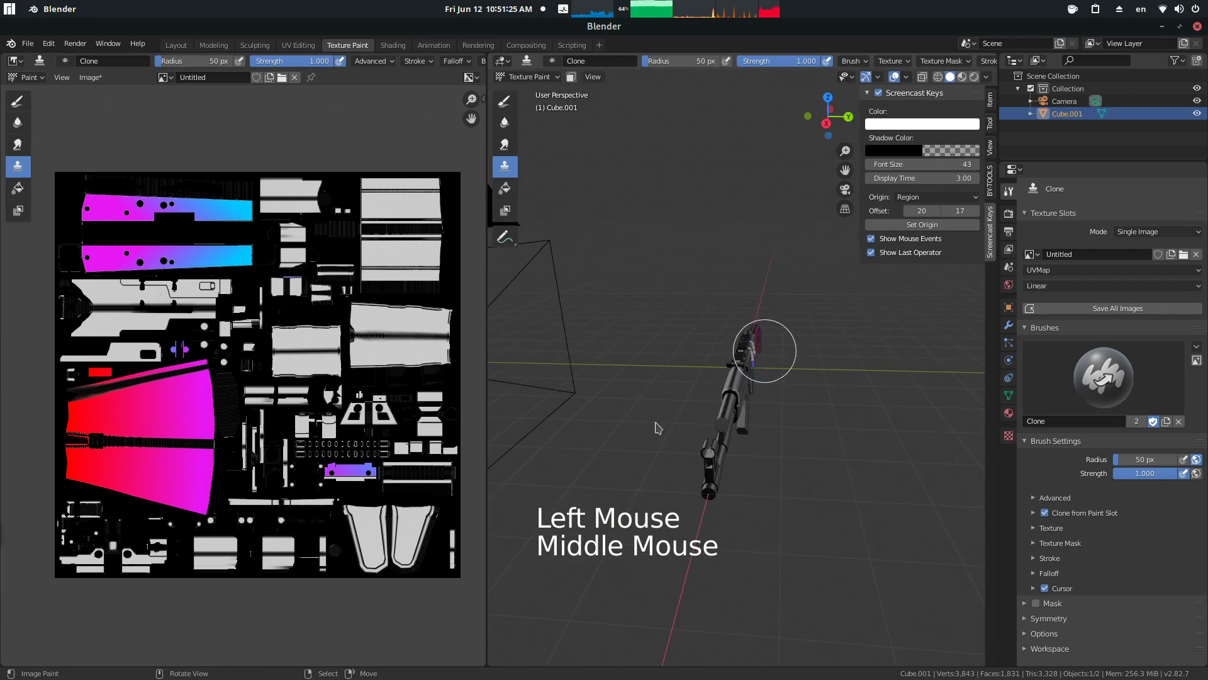
left_click(698, 483)
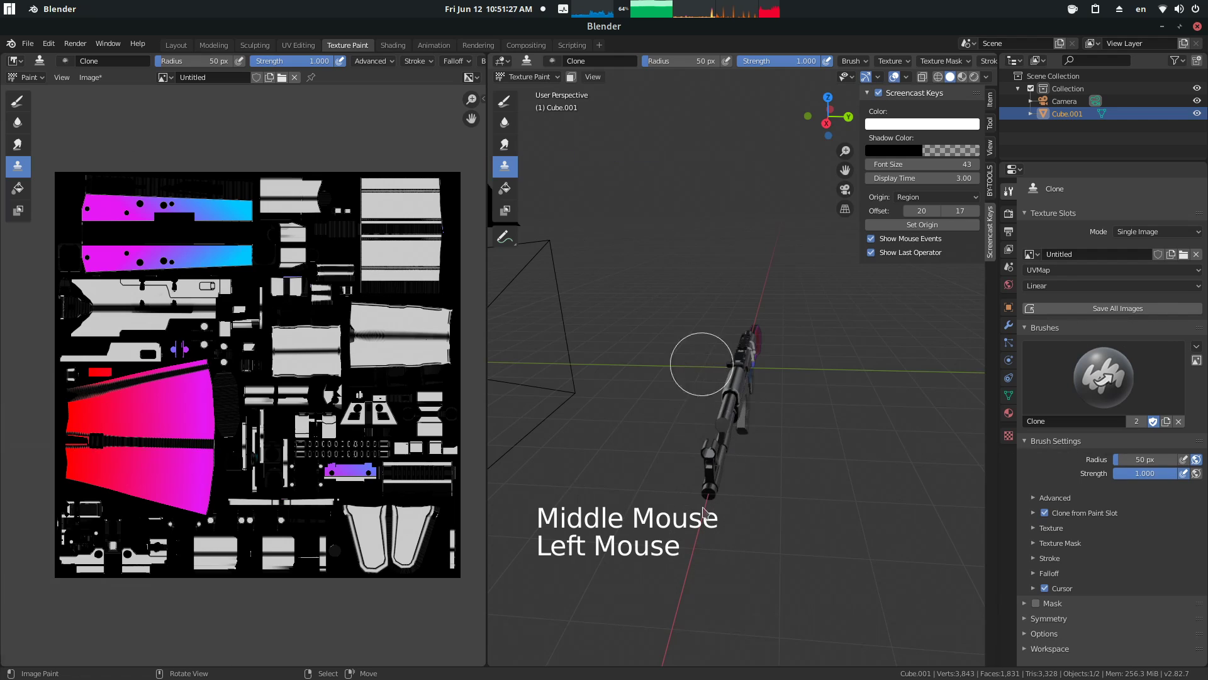
mouse_move(736, 386)
middle_mouse_down()
mouse_move(795, 360)
mouse_move(766, 501)
middle_mouse_up()
left_click(845, 540)
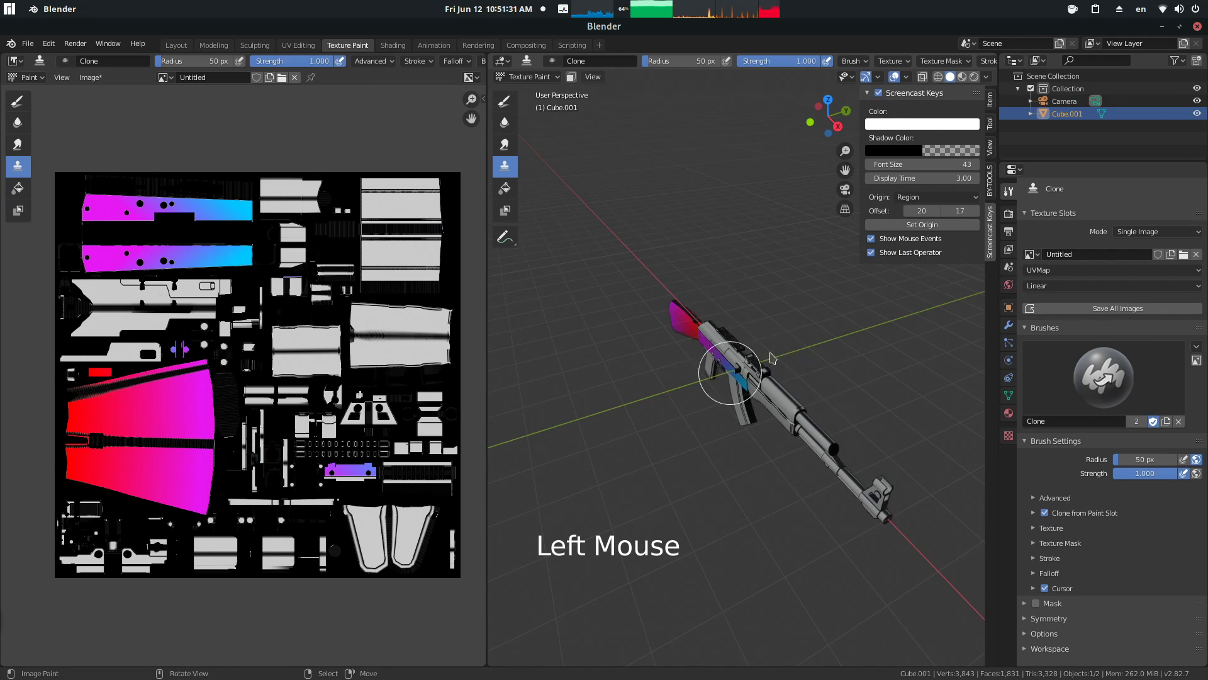
left_click(778, 423)
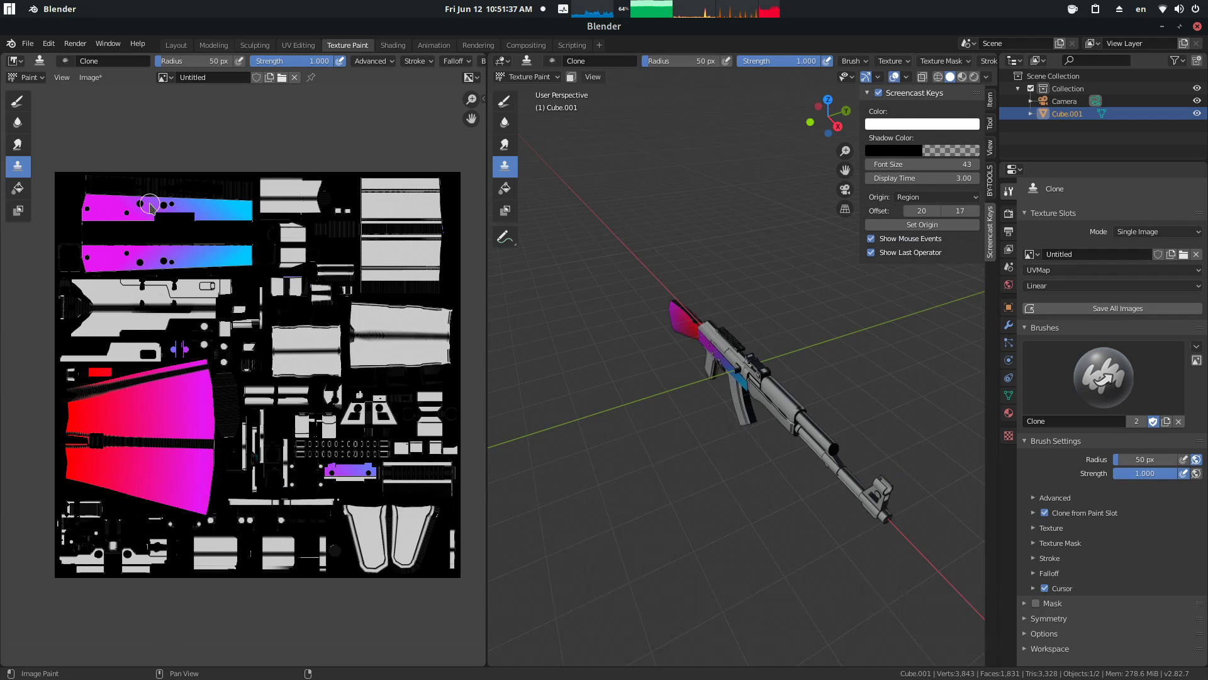
middle_click_drag(774, 310, 744, 401)
Step: Switch the Image Texture node to the Untitled image and make UVMap the render UV map
left_click(743, 400)
left_click(392, 45)
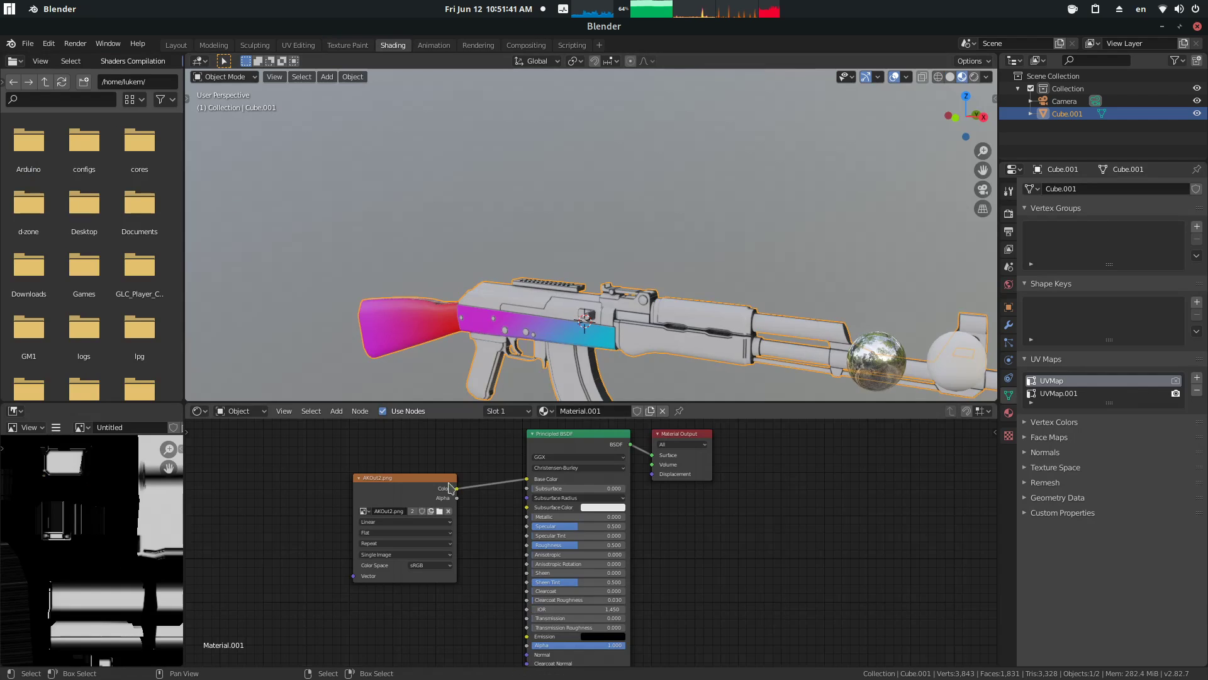
left_click(368, 511)
left_click(390, 539)
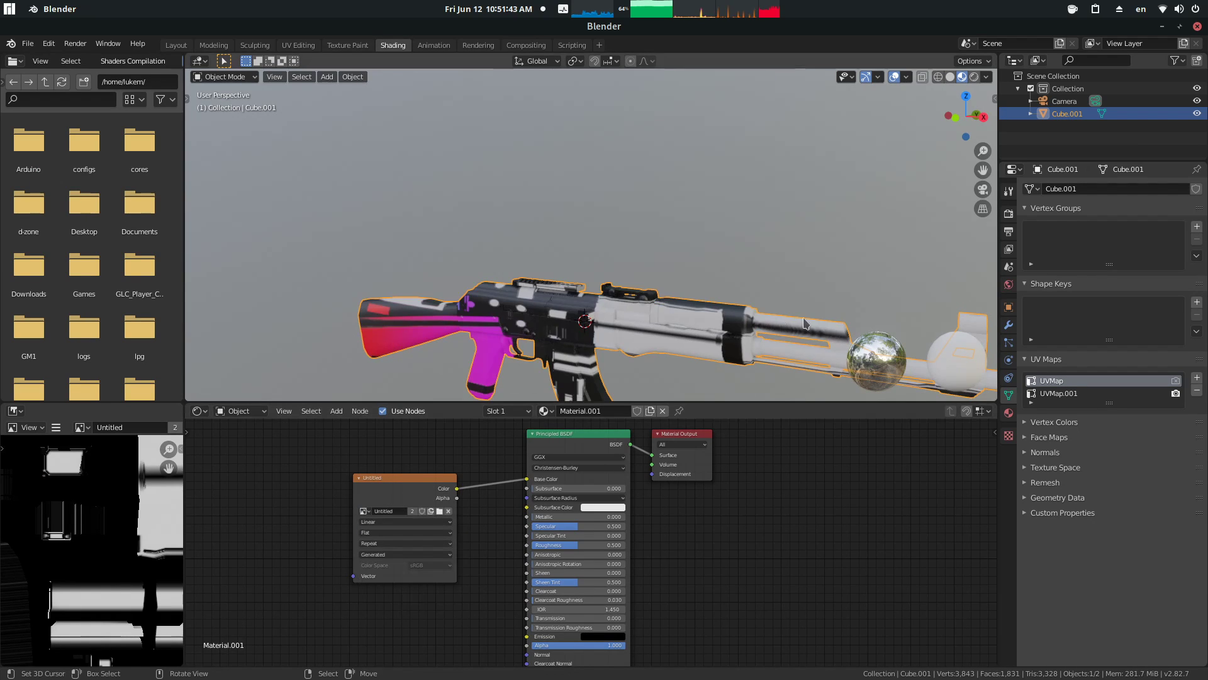
left_click(1176, 380)
middle_click_drag(837, 271, 795, 269)
middle_click_drag(852, 260, 500, 208)
Step: Save the painted Untitled image as whateveryouwant.png in the SIREN SKINS folder
left_click(355, 47)
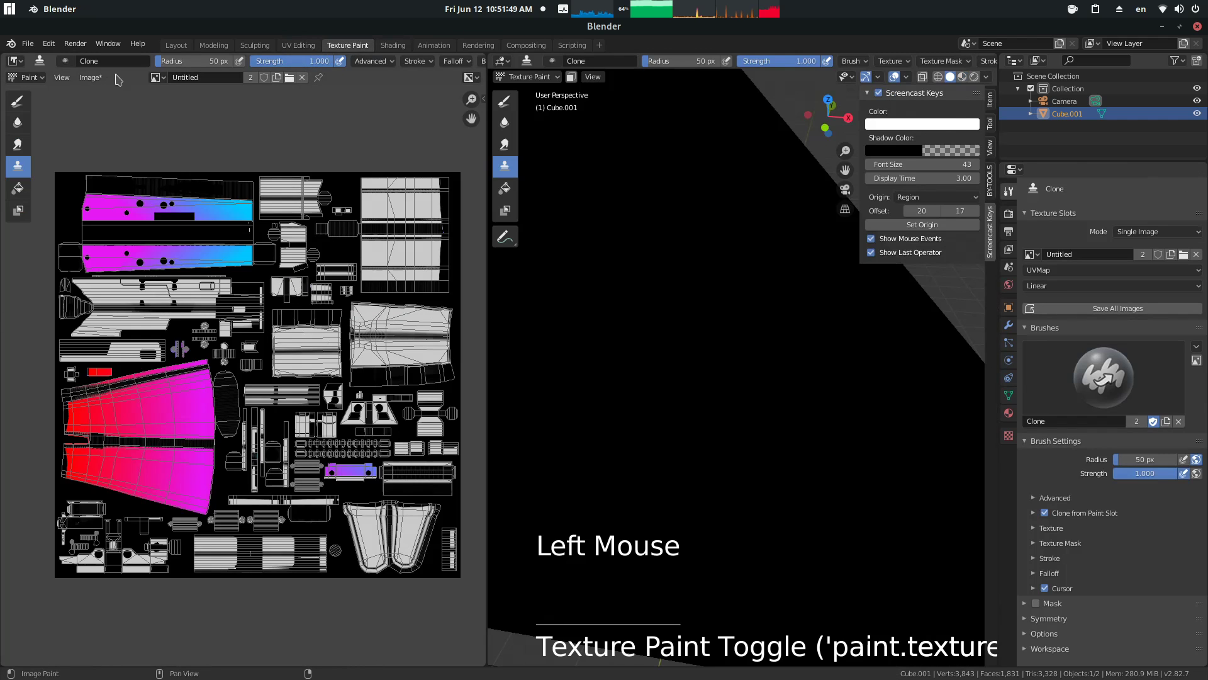
left_click(90, 77)
left_click(107, 191)
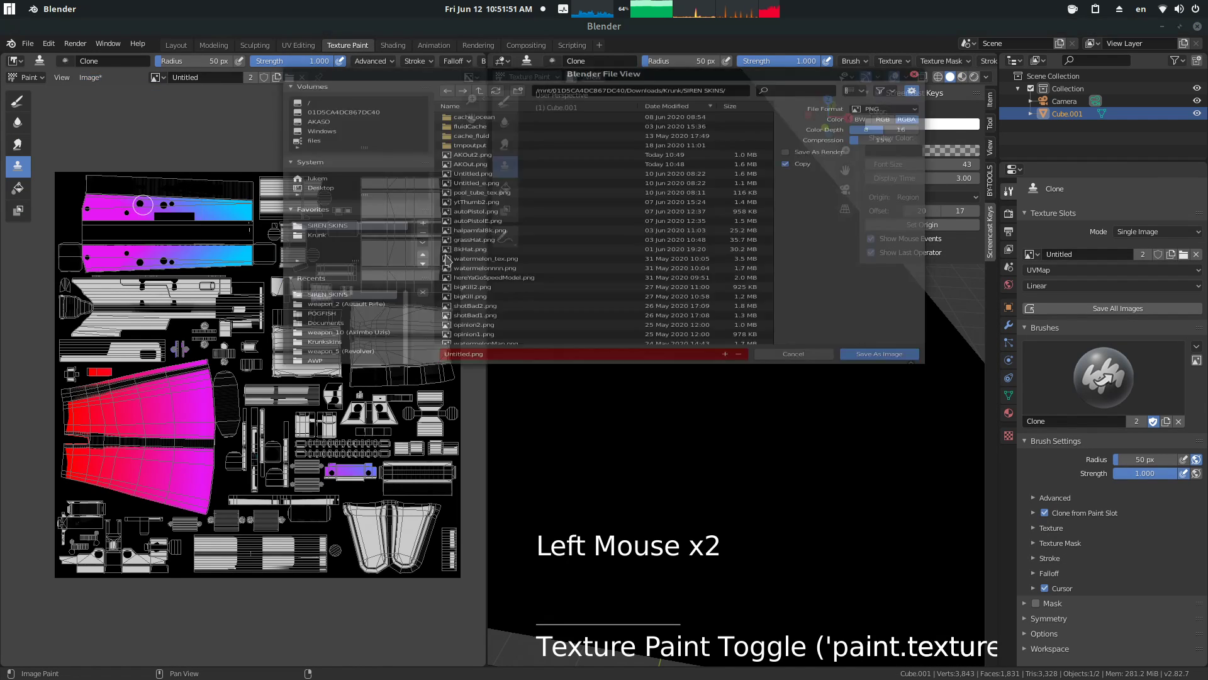
double_click(458, 400)
type("w")
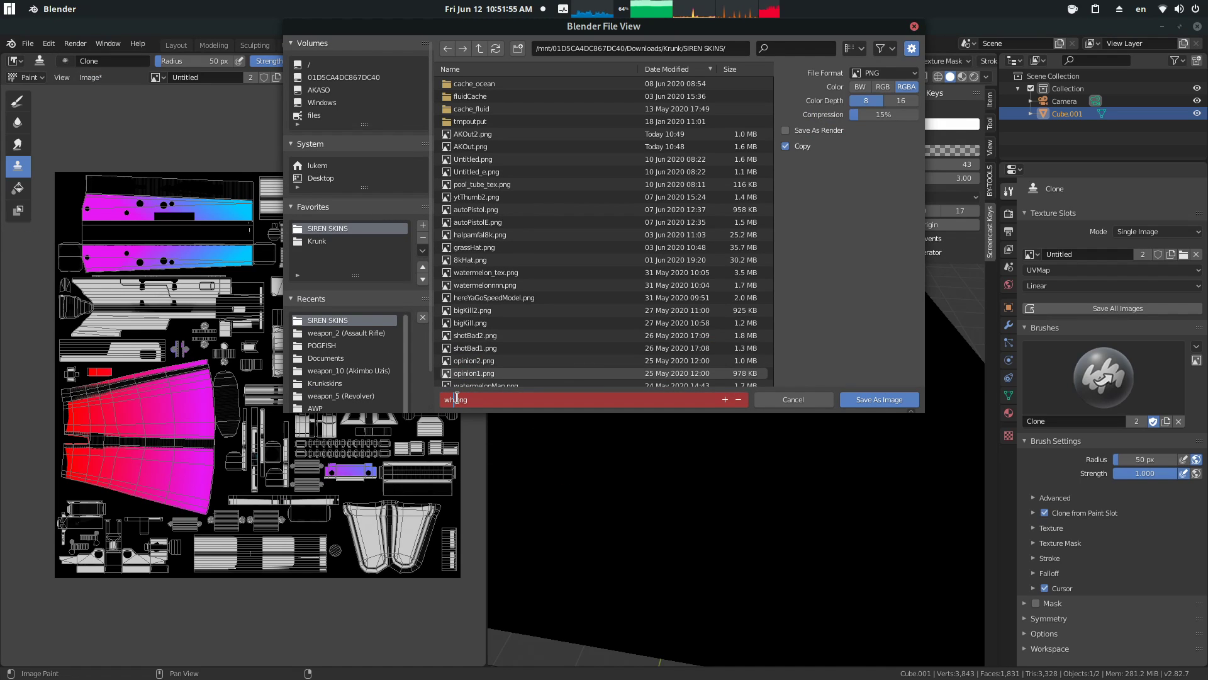
type("hateveryouwant")
key("Return")
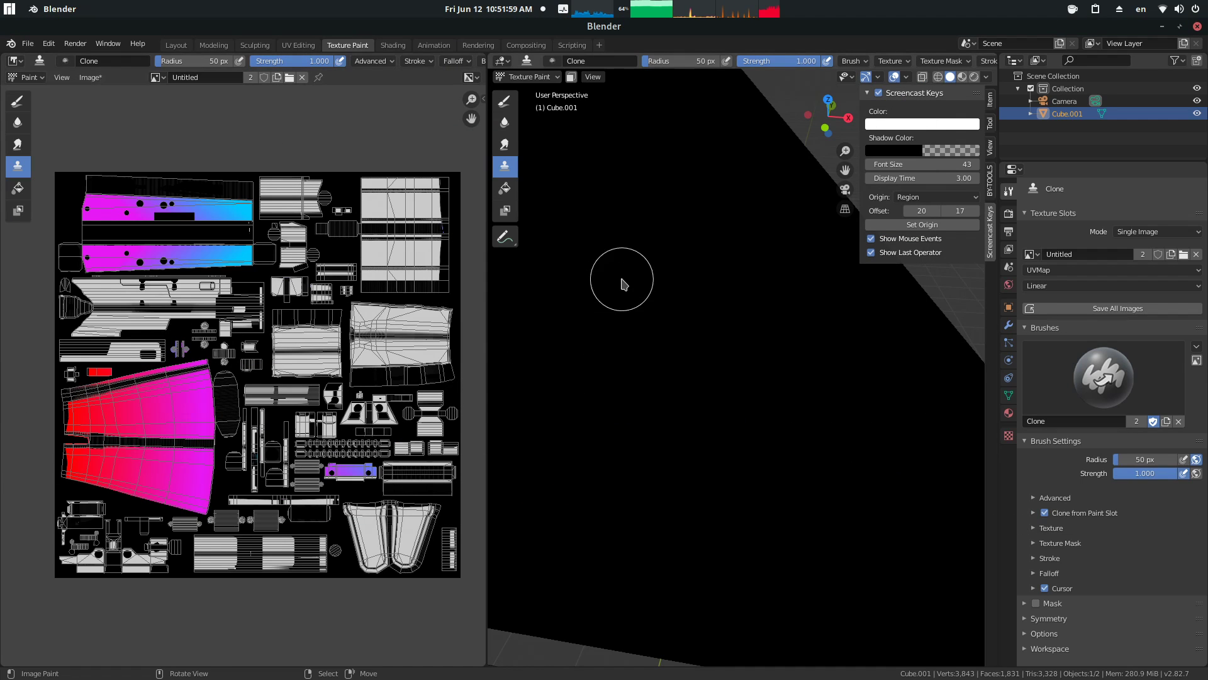
Step: Return to the Layout workspace and orbit around the gradient-skinned rifle
middle_click_drag(623, 279, 511, 99)
left_click(176, 45)
mouse_move(513, 232)
middle_mouse_down()
mouse_move(572, 230)
mouse_move(480, 232)
mouse_move(564, 215)
mouse_move(555, 209)
middle_mouse_up()
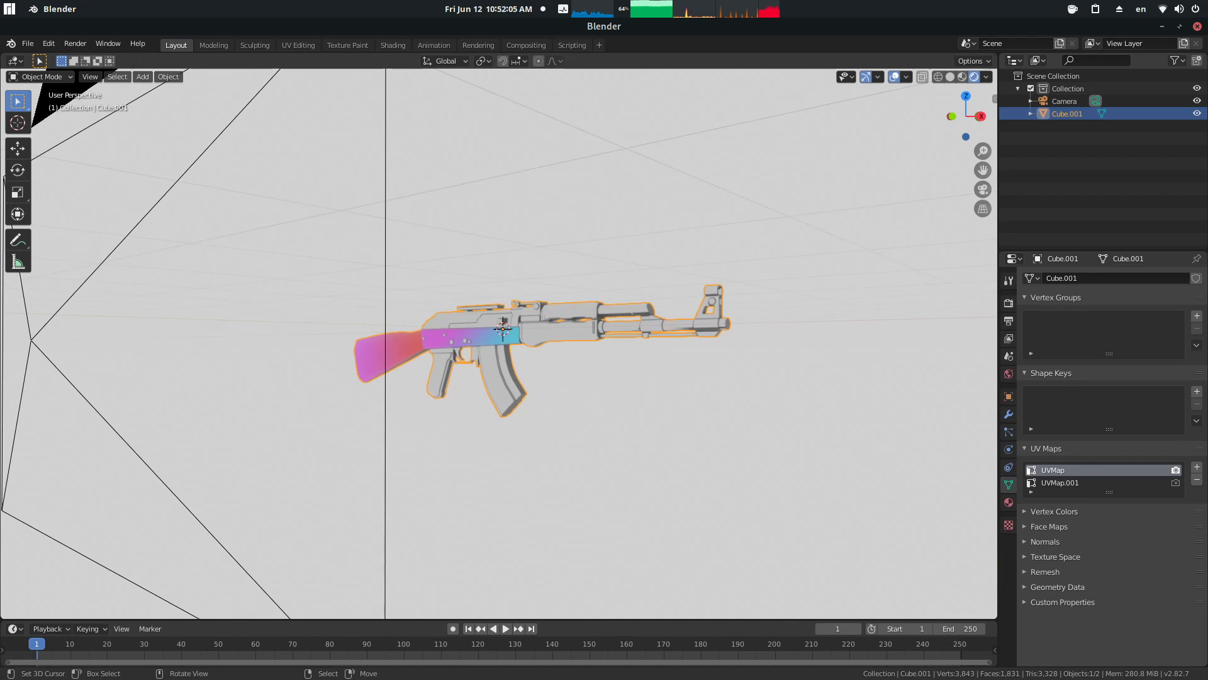